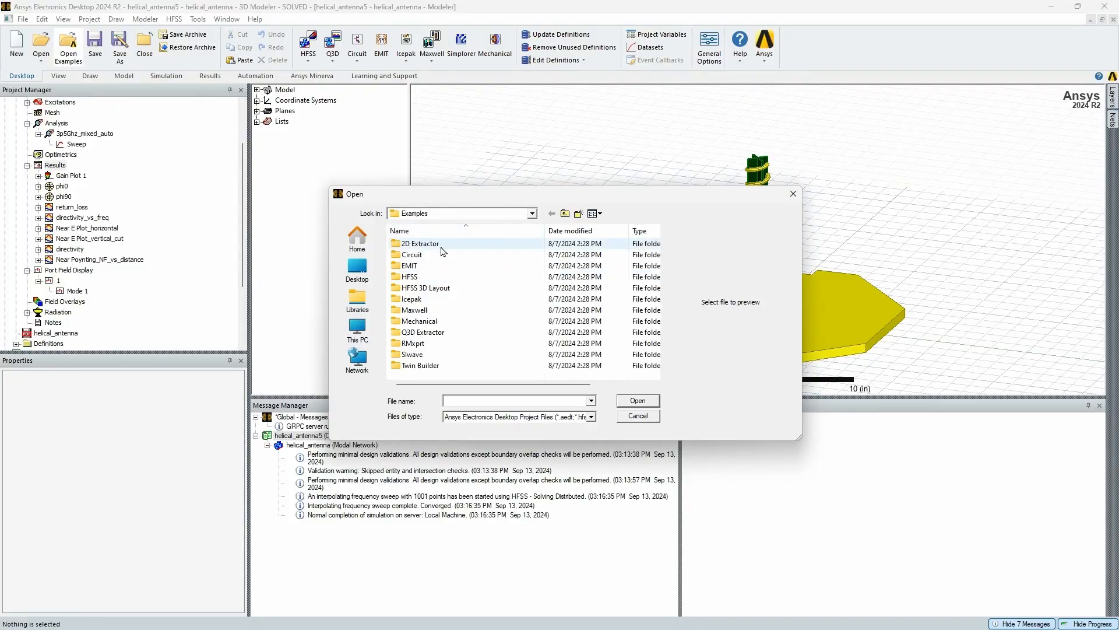
# Browse the HFSS example projects in the Antennas and RF Microwave folders, leaving without opening any
pyautogui.doubleClick(442, 276)
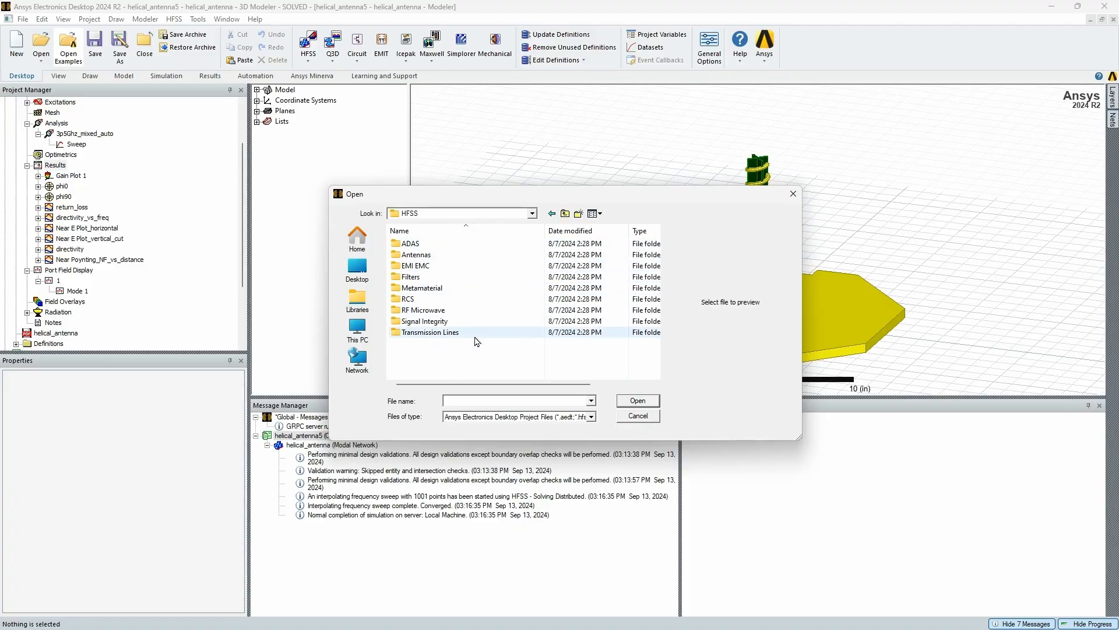
pyautogui.doubleClick(436, 254)
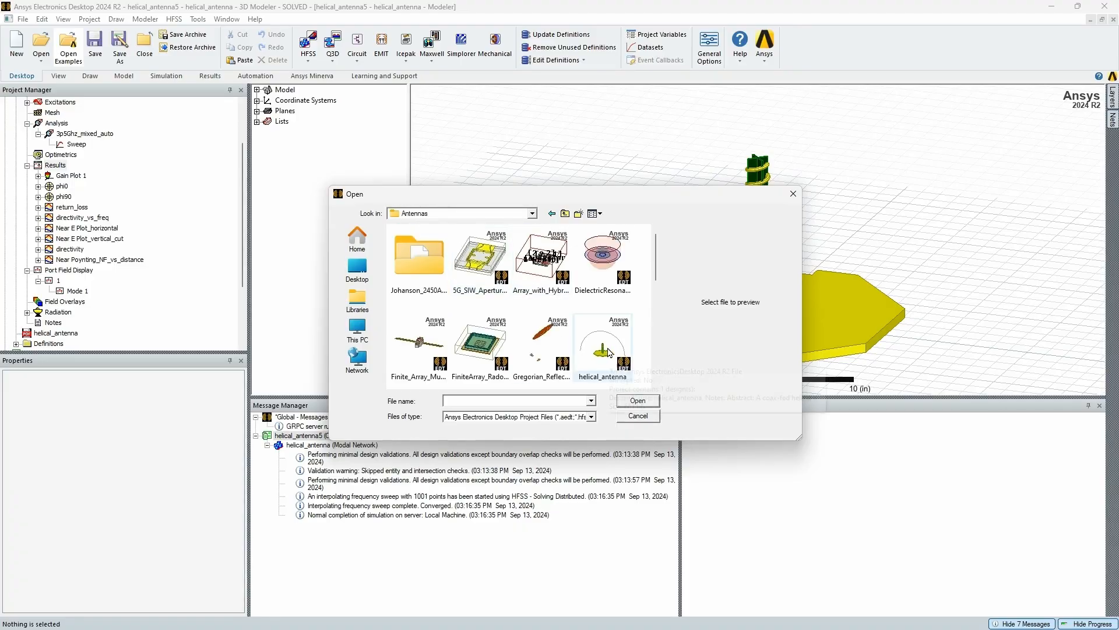
pyautogui.press('BackSpace')
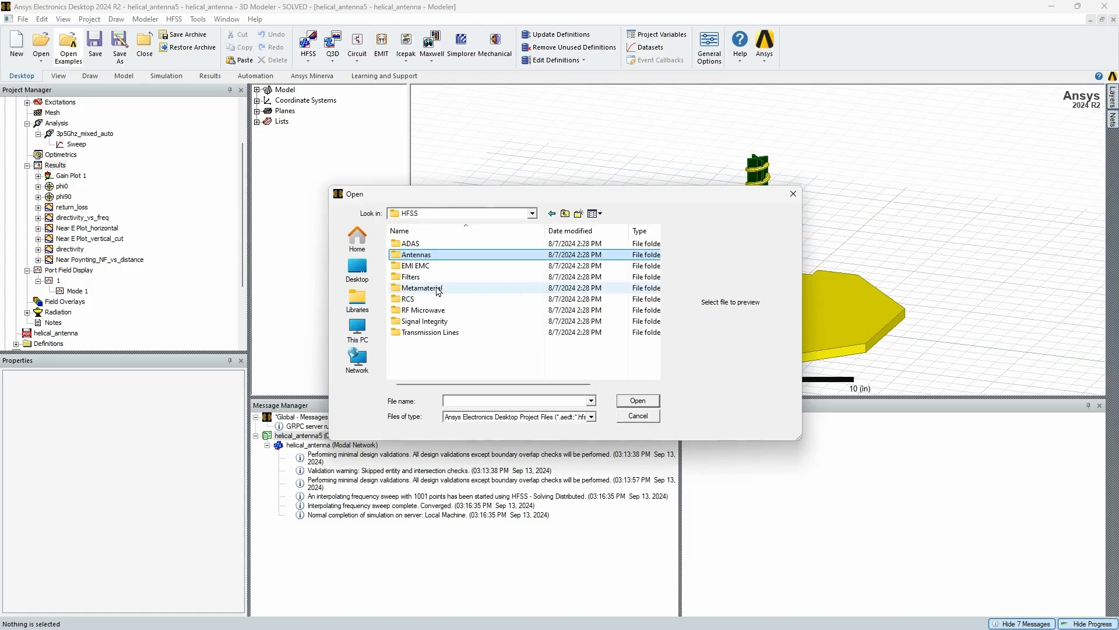
pyautogui.doubleClick(443, 310)
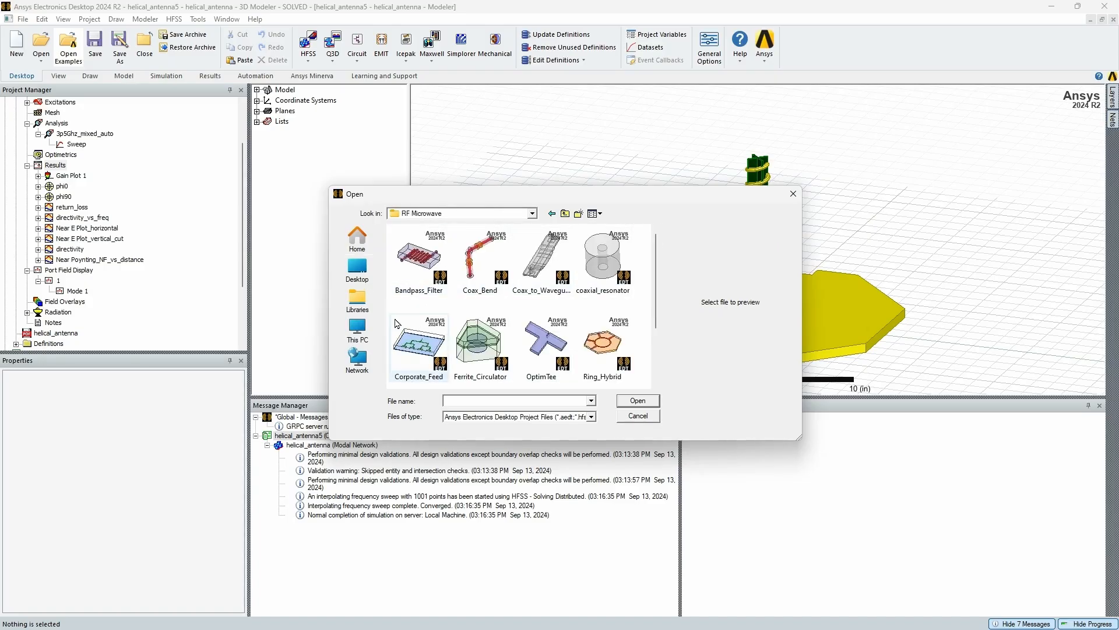
pyautogui.scroll(-1, 512, 309)
pyautogui.scroll(1, 537, 308)
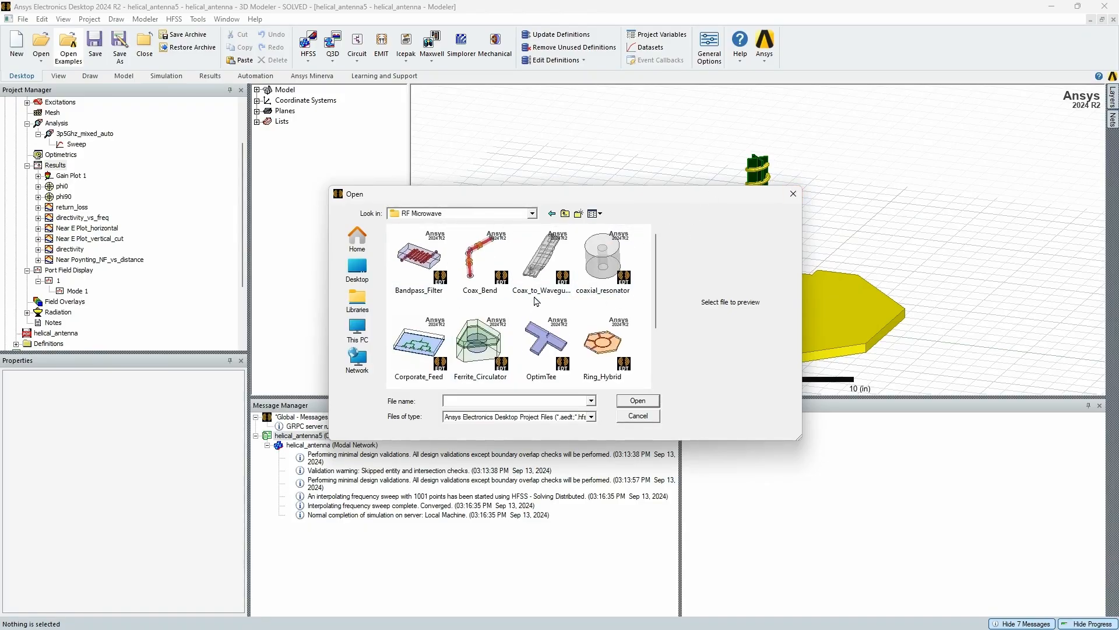
pyautogui.scroll(-1, 536, 301)
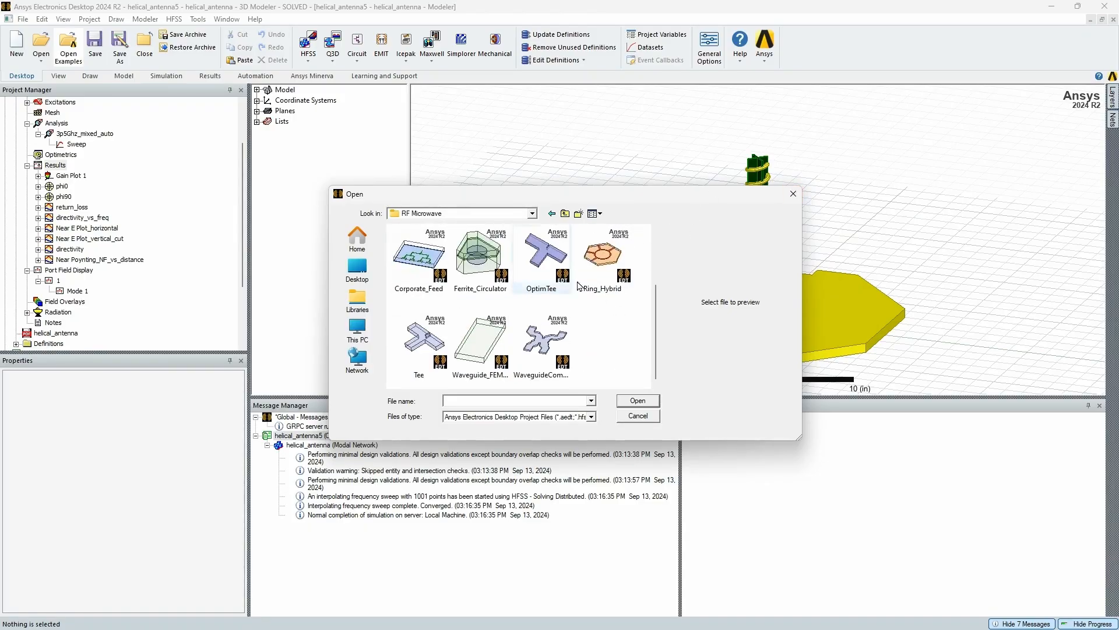
pyautogui.click(791, 195)
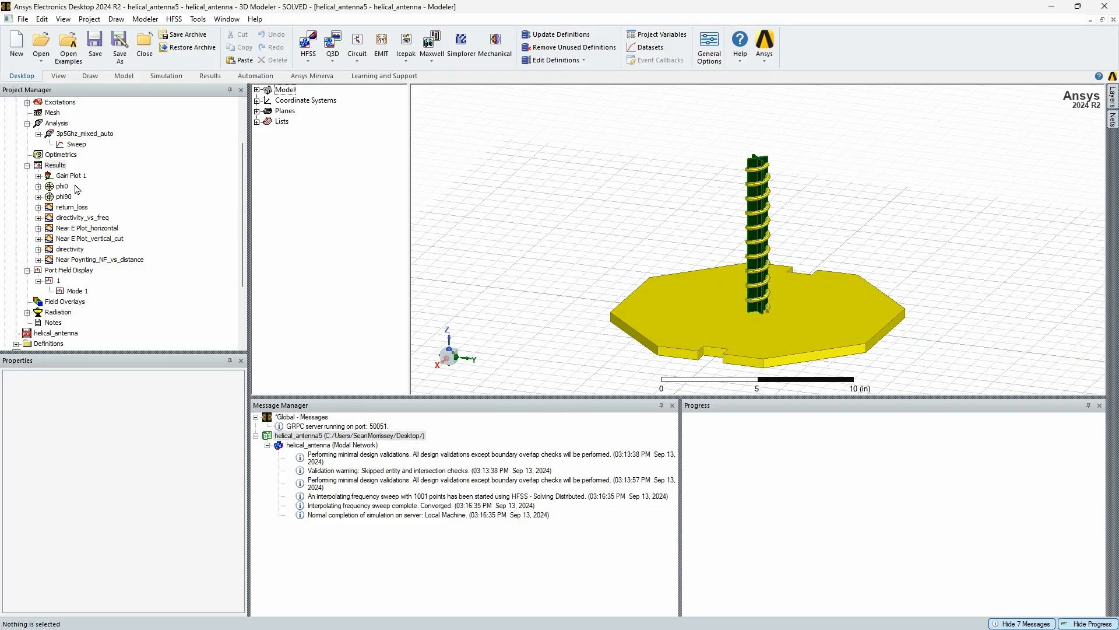
# Display the 3D polar Gain Plot 1 from the helical antenna results and examine the radiation pattern
pyautogui.click(38, 176)
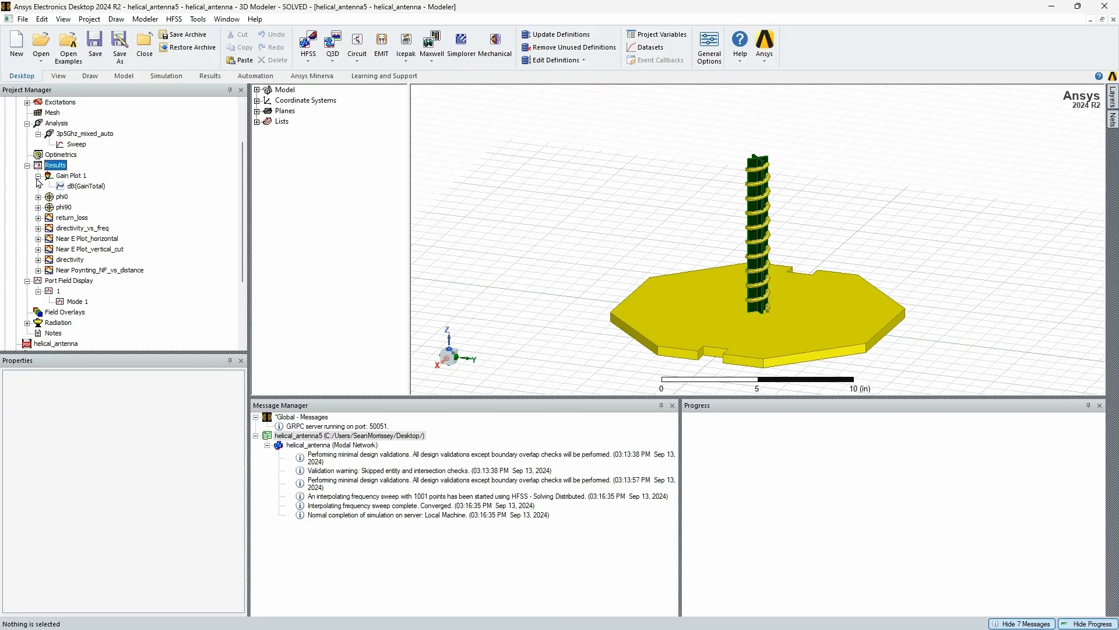
pyautogui.click(70, 176)
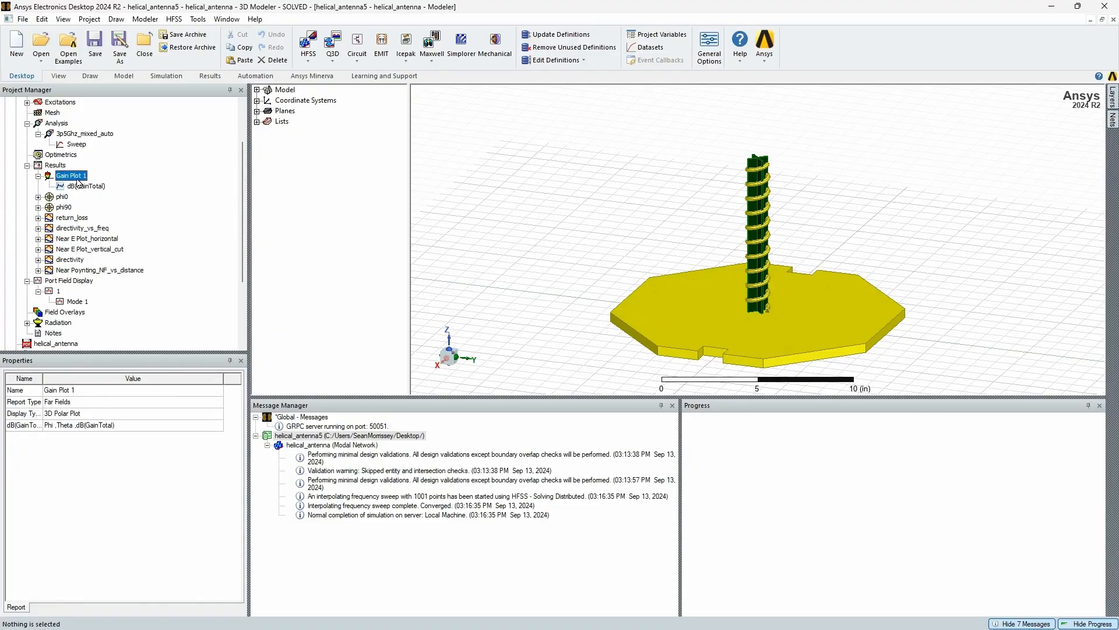
pyautogui.doubleClick(73, 176)
pyautogui.moveTo(688, 278); pyautogui.dragTo(685, 232)
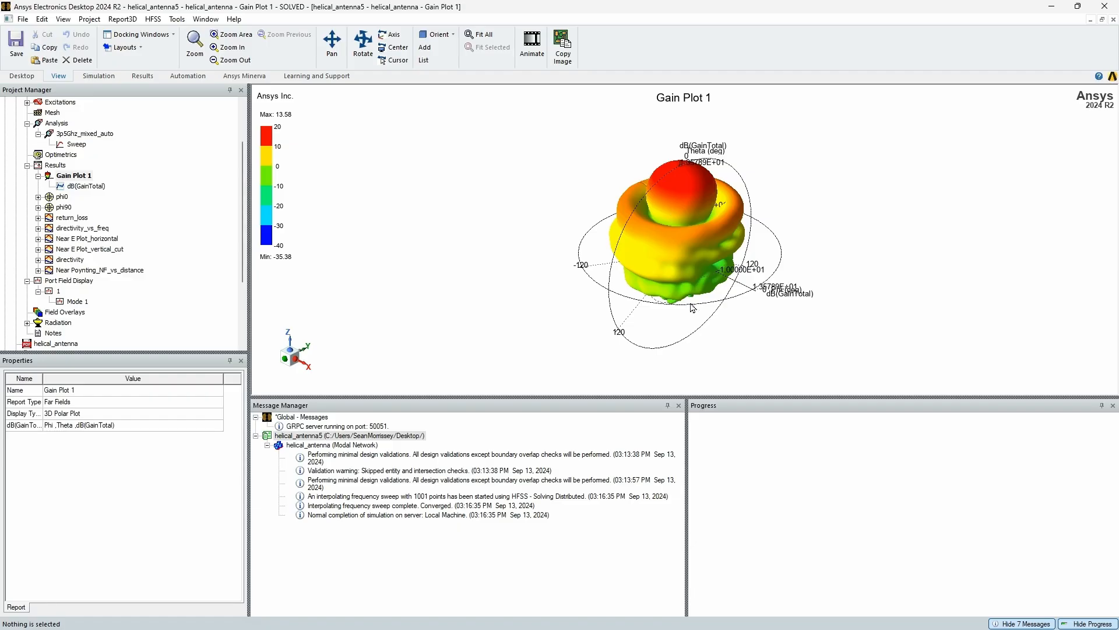
# Return to the helical_antenna 3D model, then review the report settings of Gain Plot 1's dB(GainTotal) trace and close them
pyautogui.scroll(2, 61, 136)
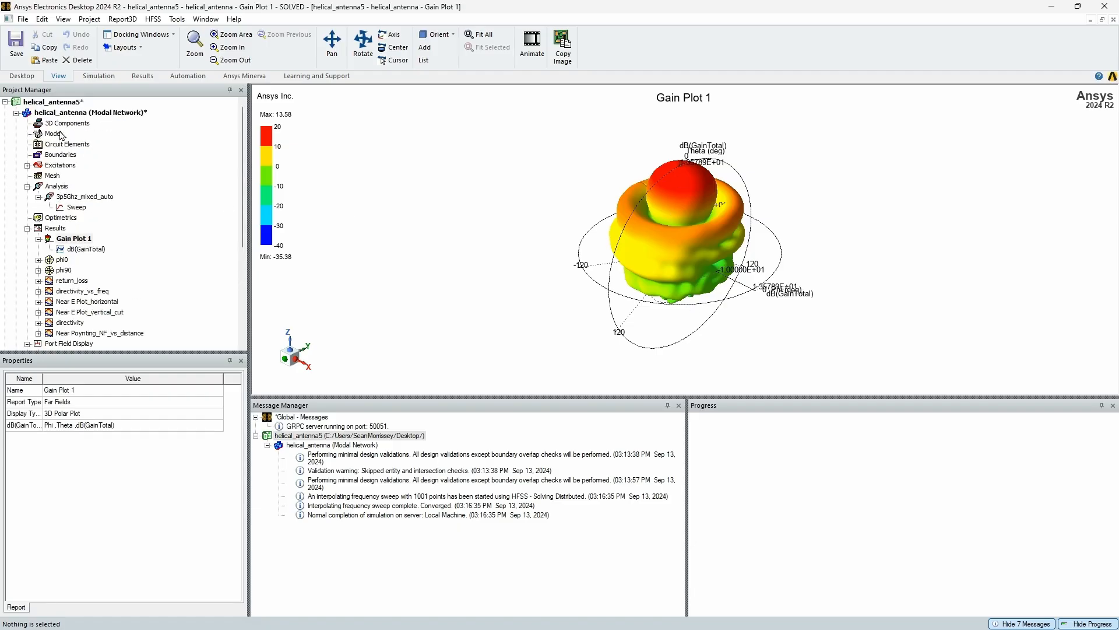
pyautogui.doubleClick(64, 114)
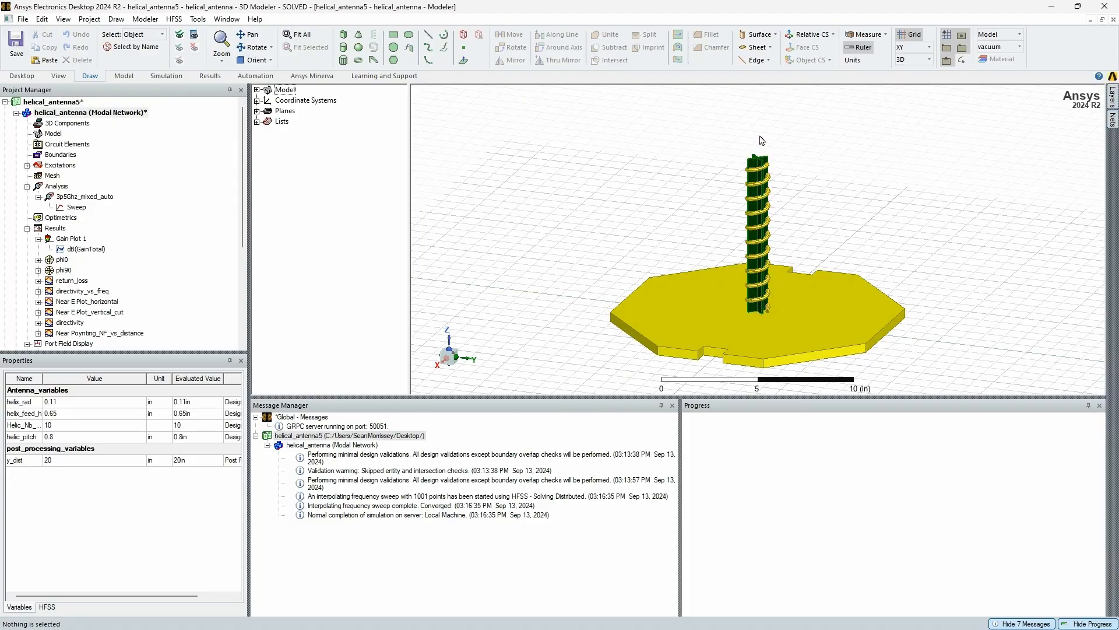
pyautogui.click(71, 238)
pyautogui.doubleClick(78, 249)
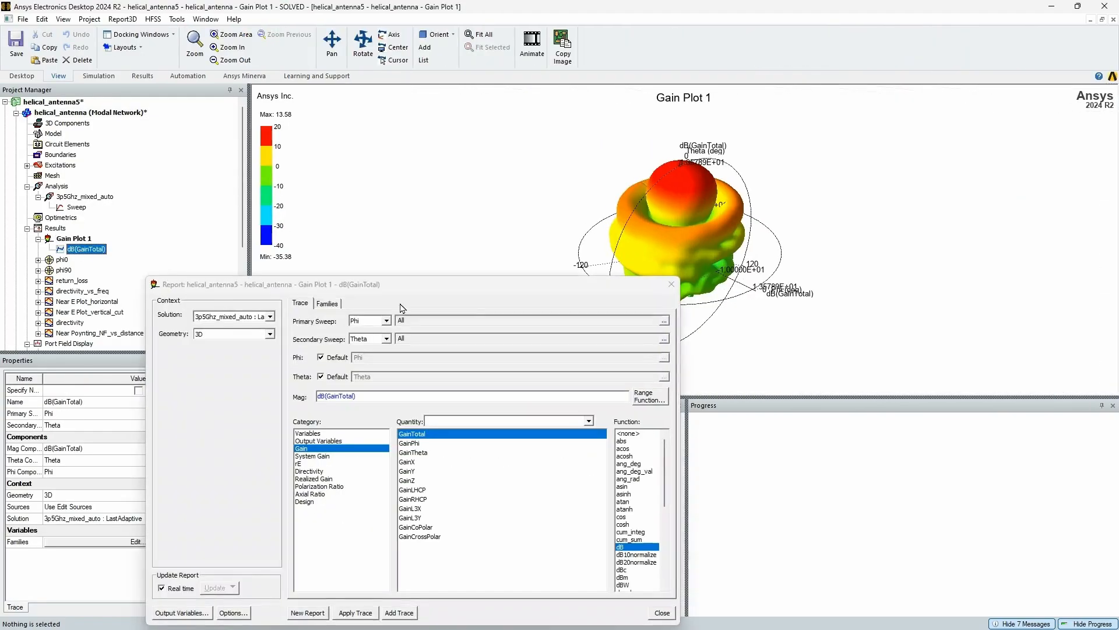
pyautogui.click(666, 285)
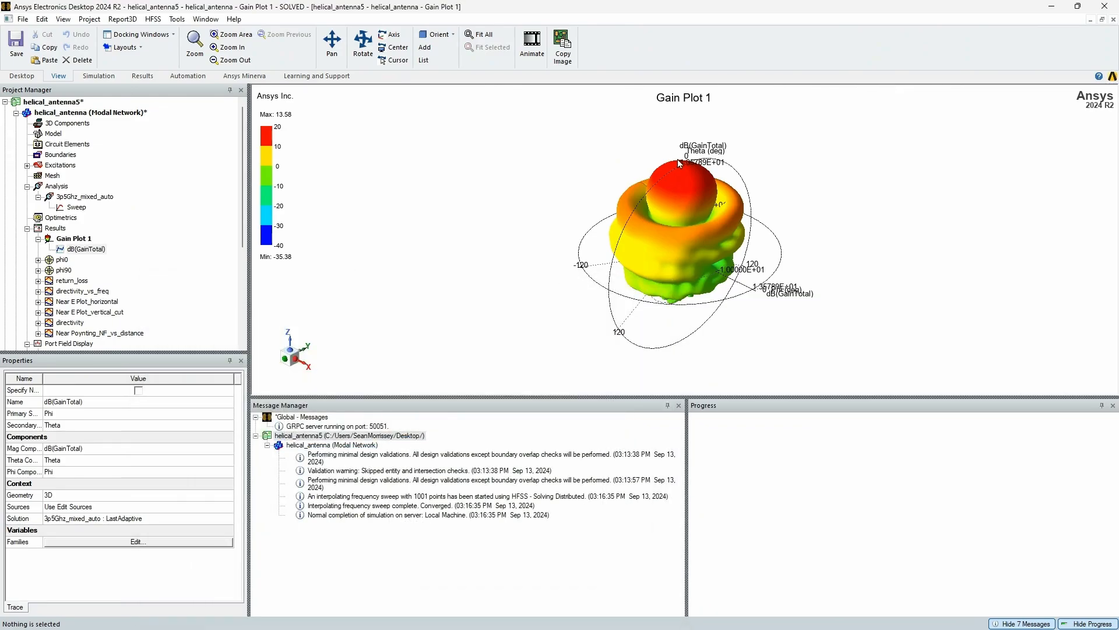
# View the phi0 and phi90 polar gain plots through their dB(GainTotal) traces, closing each report settings dialog
pyautogui.click(40, 260)
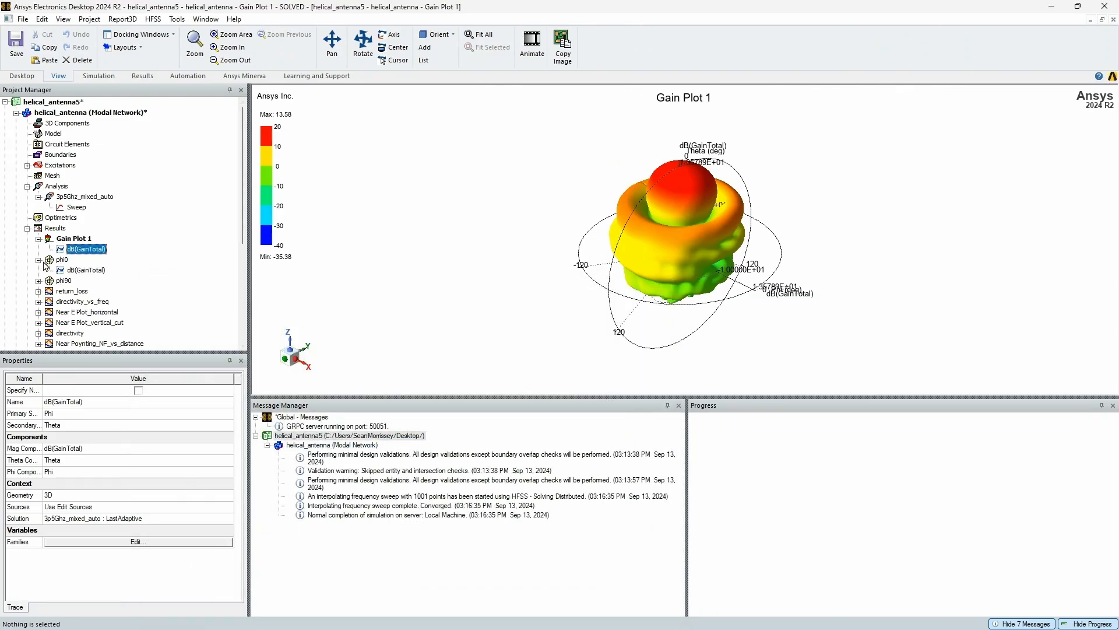
pyautogui.doubleClick(81, 270)
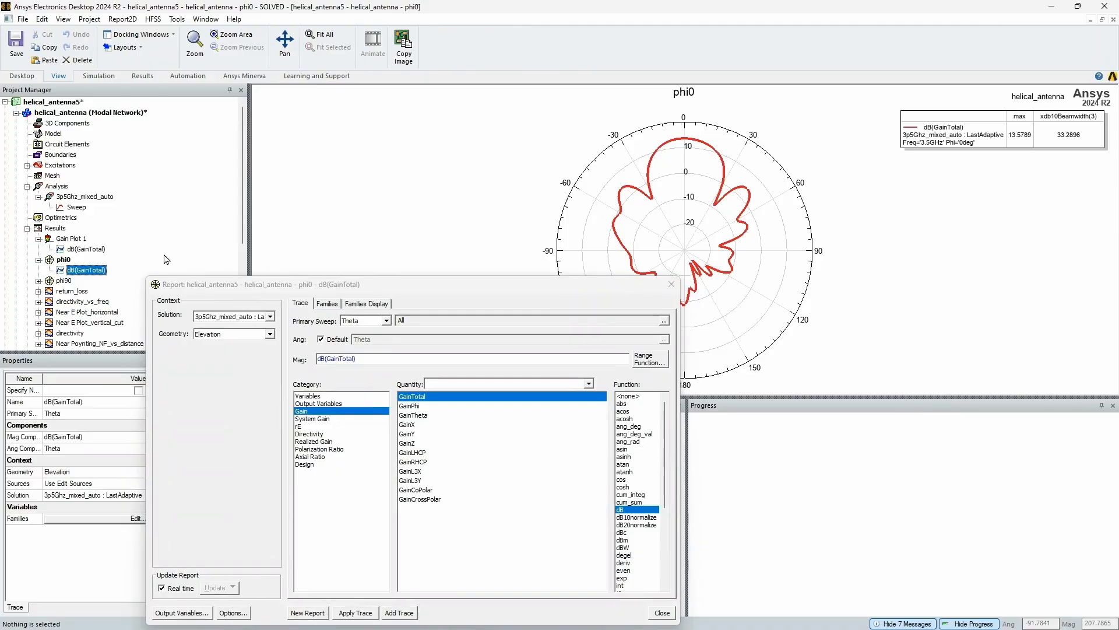
pyautogui.click(671, 284)
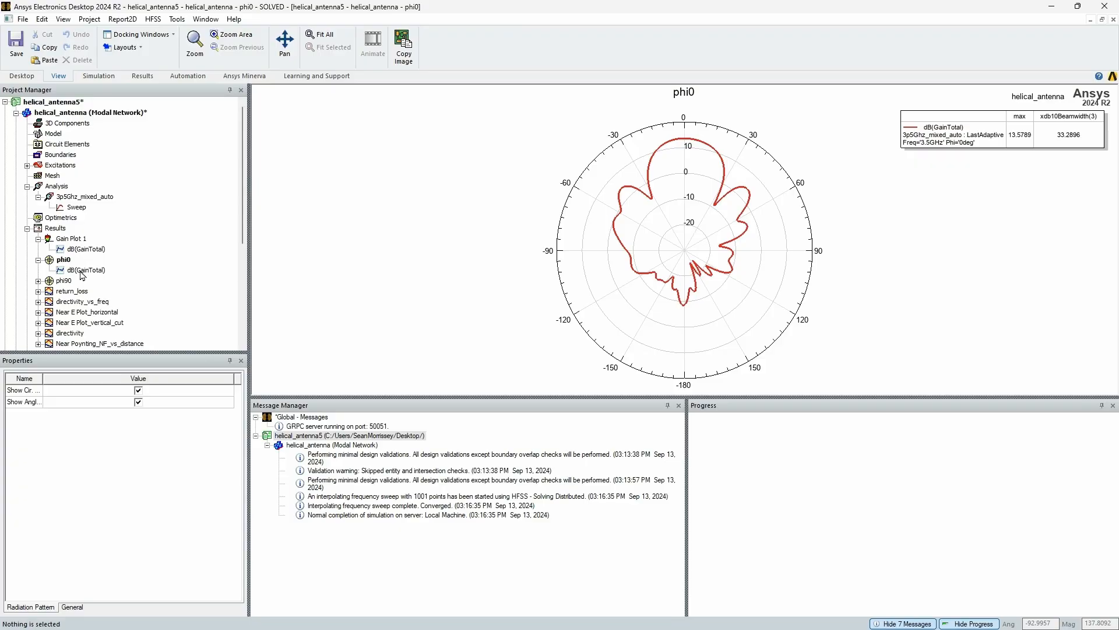
pyautogui.click(39, 281)
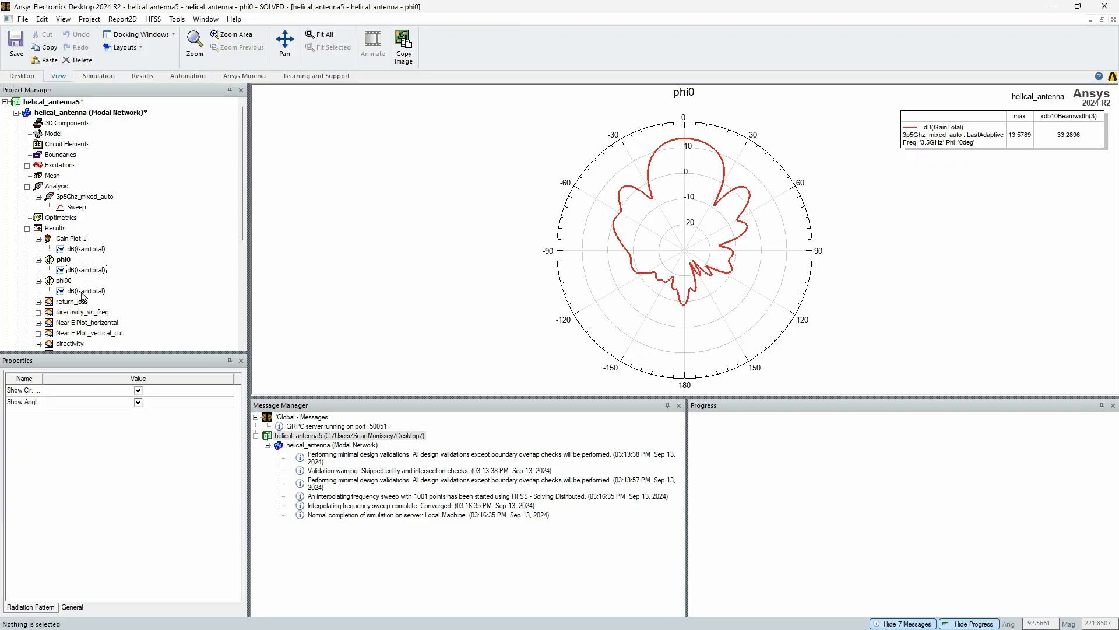
pyautogui.doubleClick(84, 291)
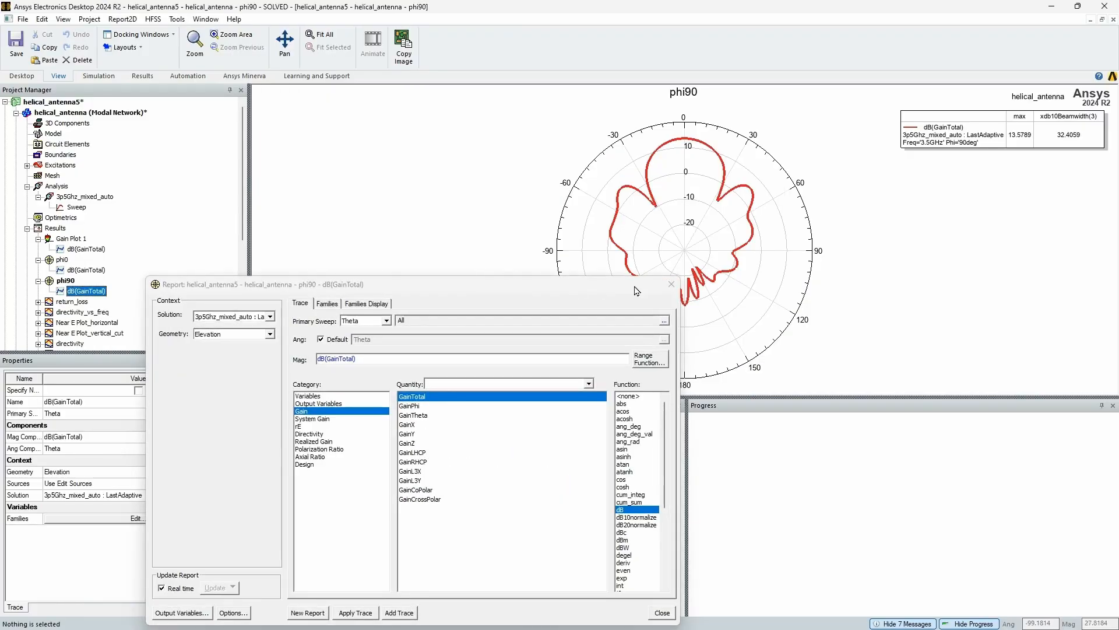
pyautogui.click(671, 284)
# Display the return_loss plot through its dB(S(1,1)) trace and close the report settings
pyautogui.click(39, 302)
pyautogui.doubleClick(82, 312)
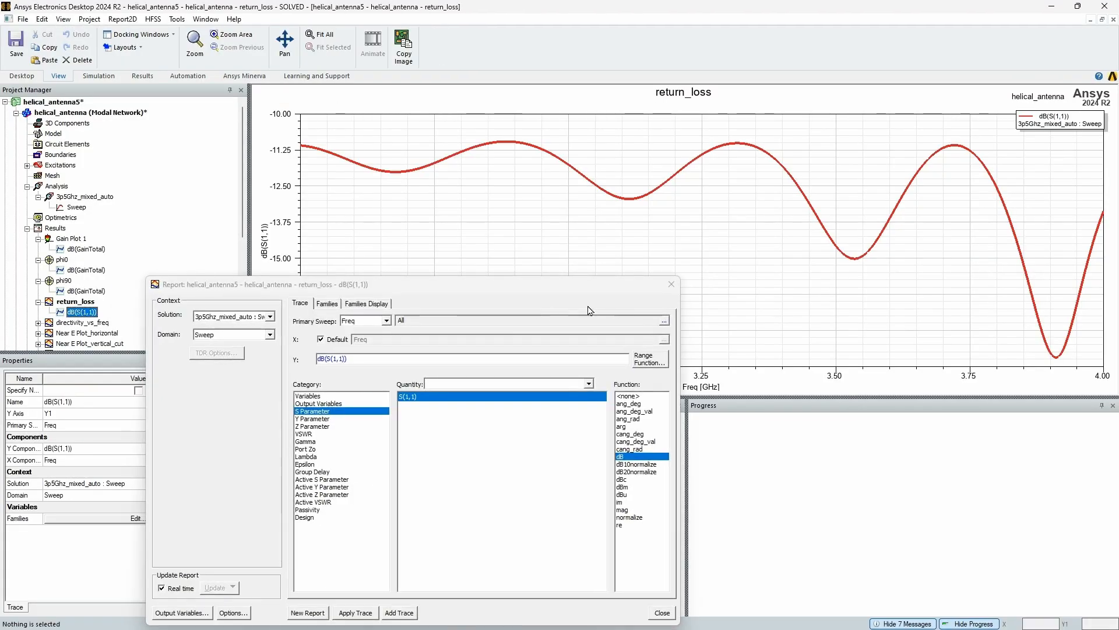
pyautogui.click(671, 285)
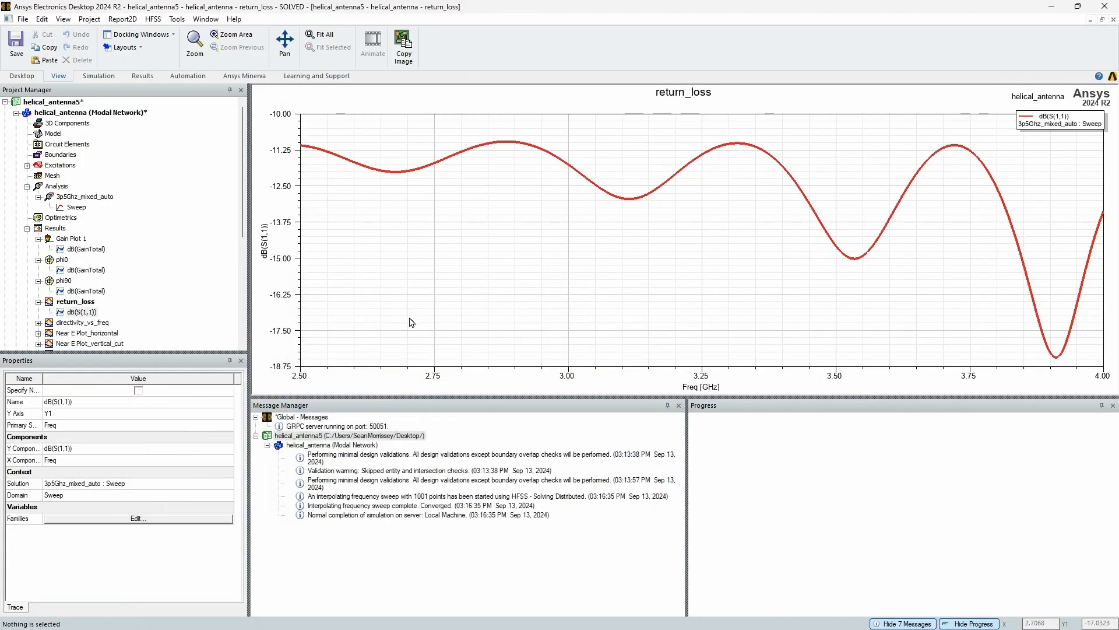
# Add an X marker to the return_loss plot and place it at the deepest dip, 3.91 GHz
pyautogui.rightClick(1058, 357)
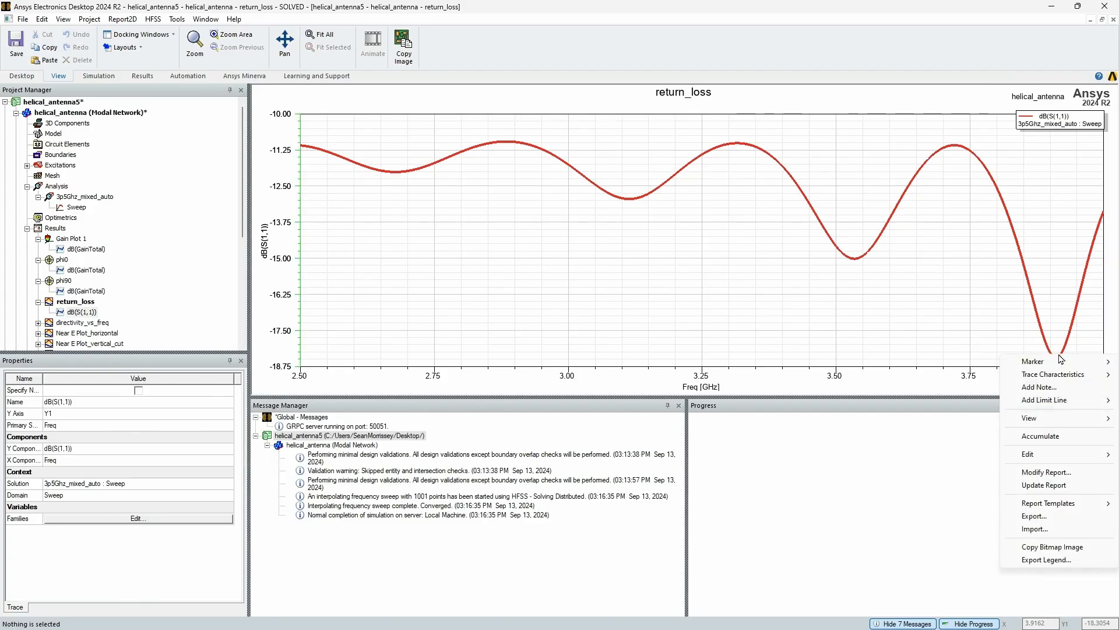
pyautogui.moveTo(1060, 363)
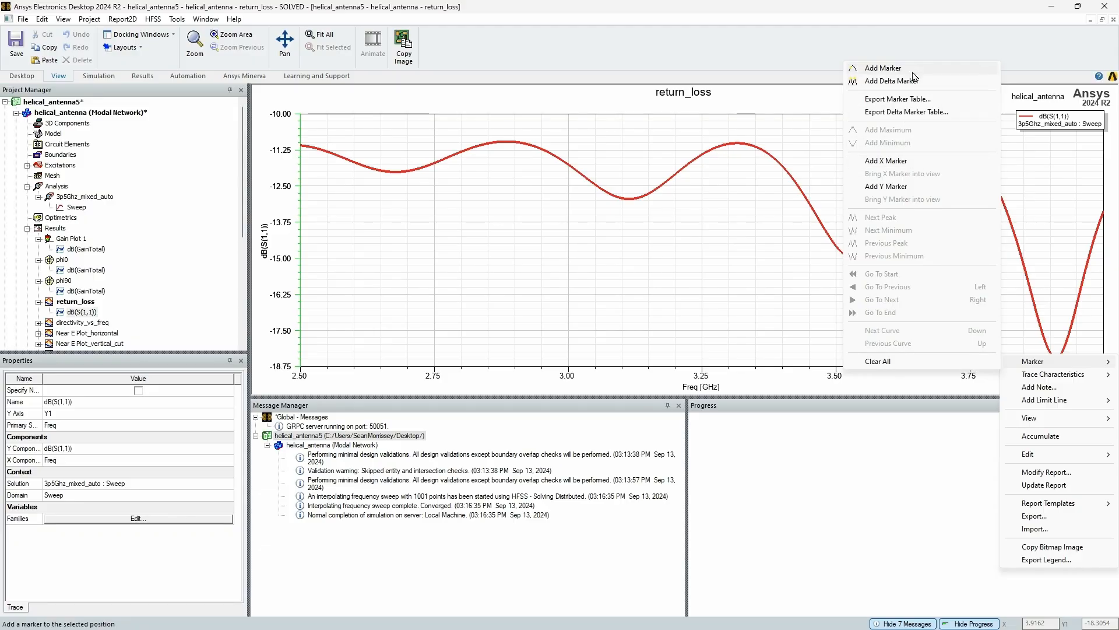
pyautogui.click(904, 161)
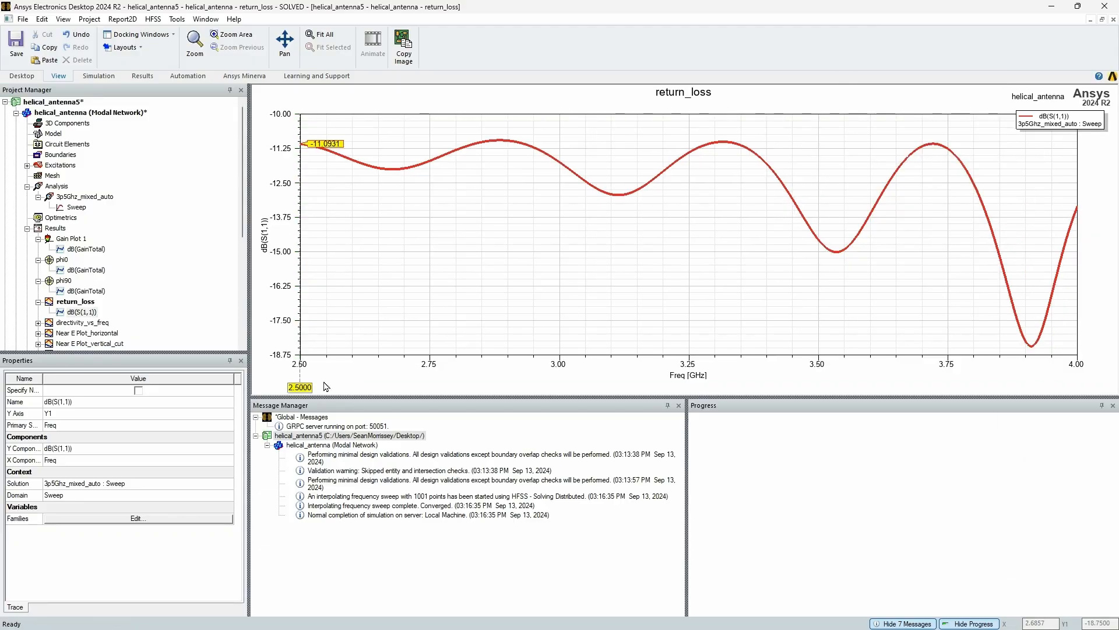
pyautogui.moveTo(300, 388)
pyautogui.mouseDown()
pyautogui.moveTo(906, 389)
pyautogui.moveTo(1030, 422)
pyautogui.mouseUp()
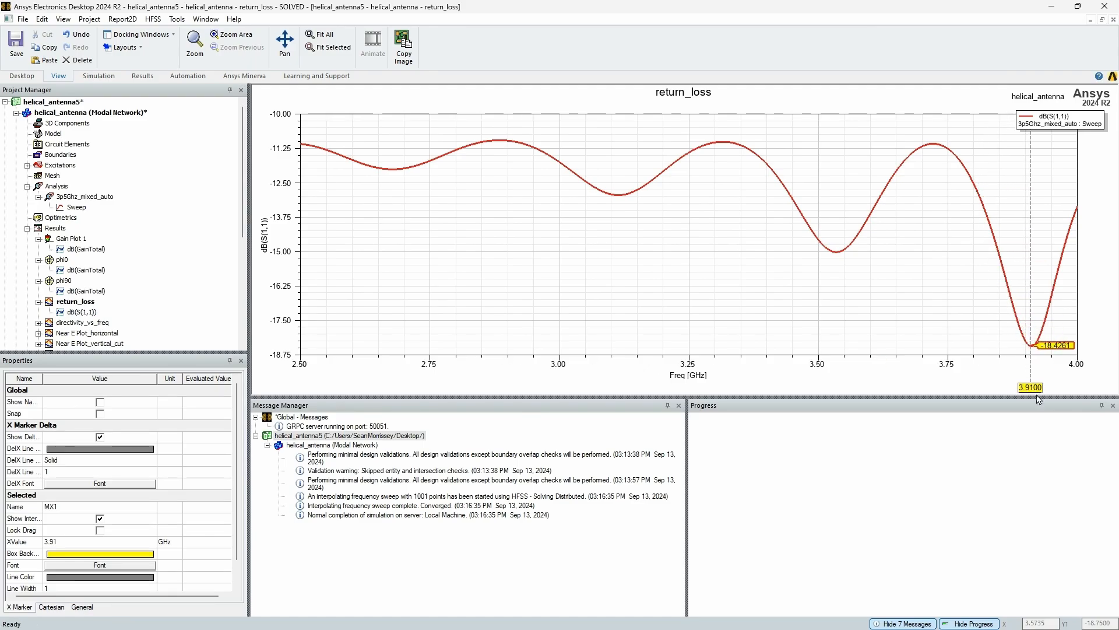
pyautogui.click(918, 370)
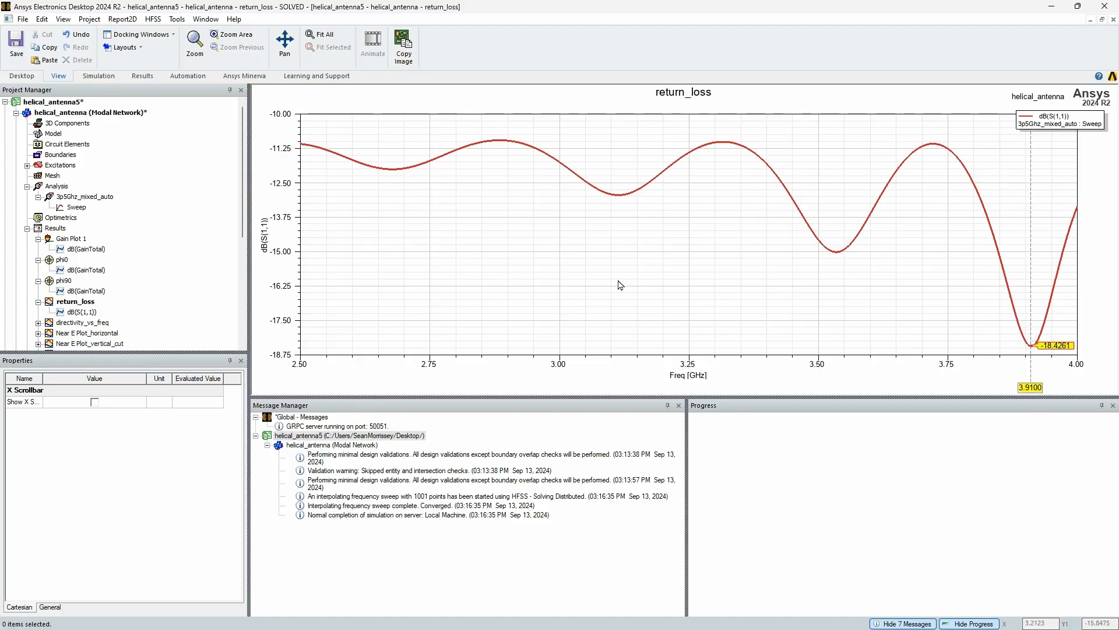
# Display the directivity_vs_freq plot through its PeakDirectivity trace and close the report settings
pyautogui.scroll(-2, 111, 238)
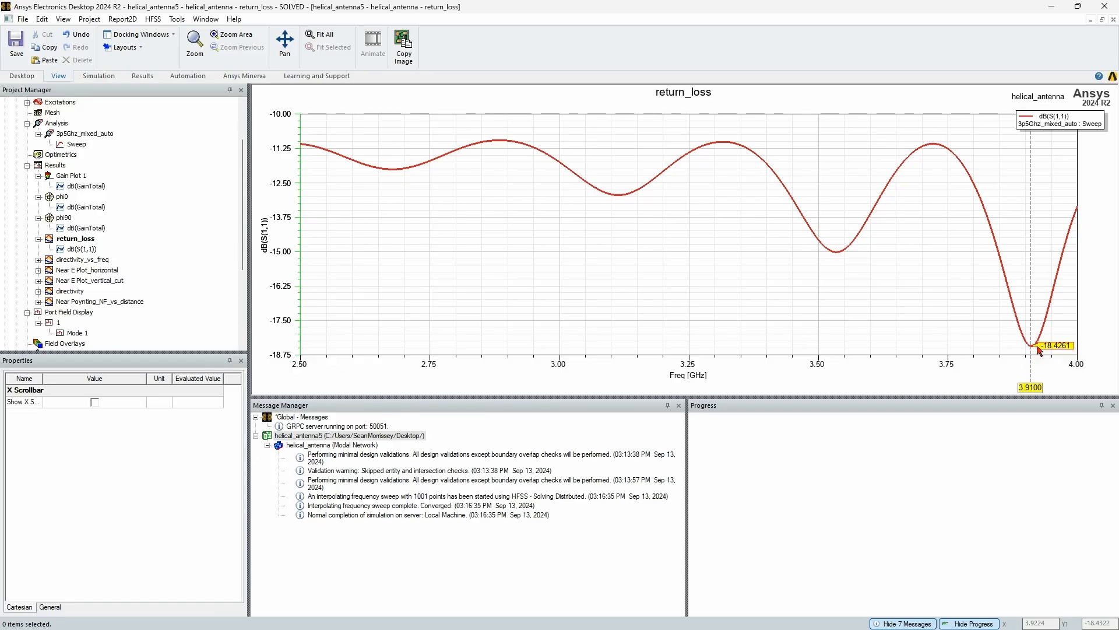
pyautogui.click(39, 260)
pyautogui.doubleClick(85, 269)
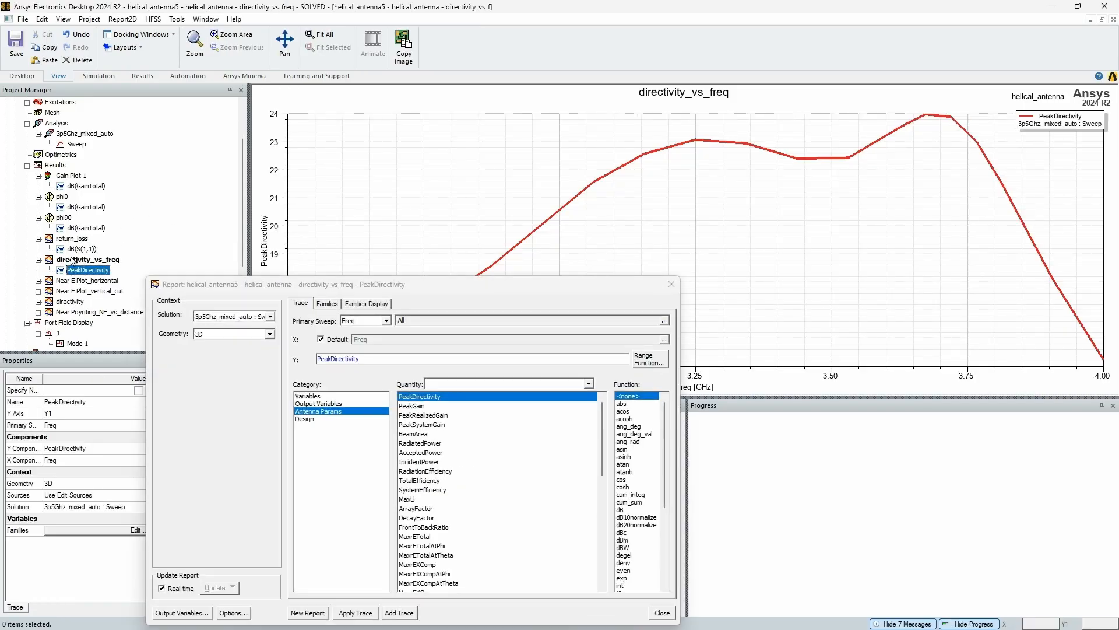
pyautogui.click(671, 285)
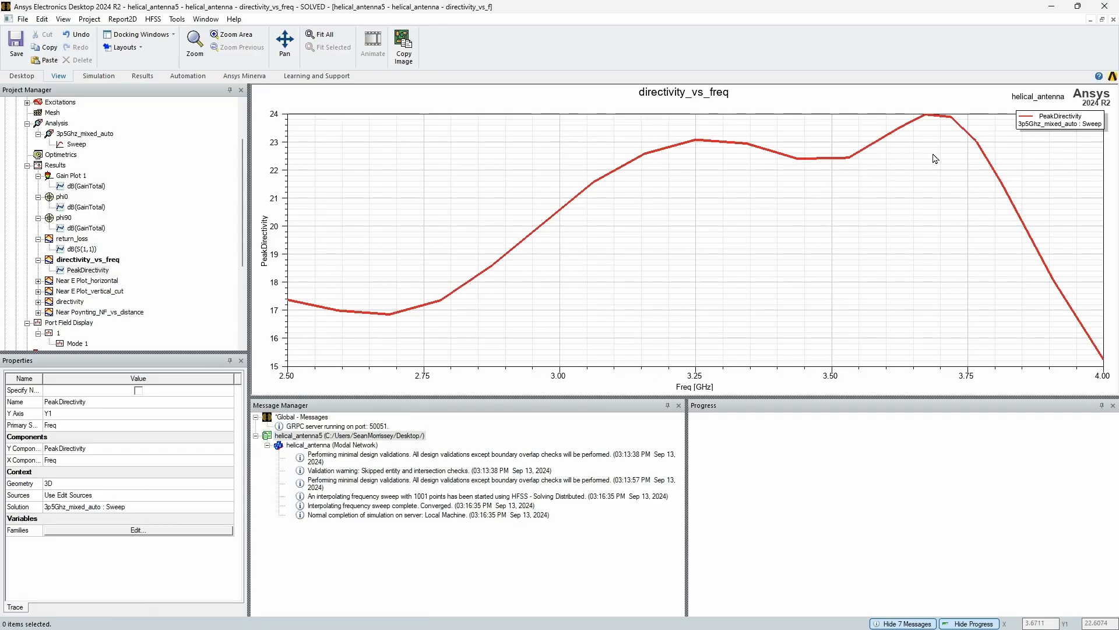
# View the near-field contour plots Near E Plot_horizontal and Near E Plot_vertical_cut
pyautogui.click(38, 281)
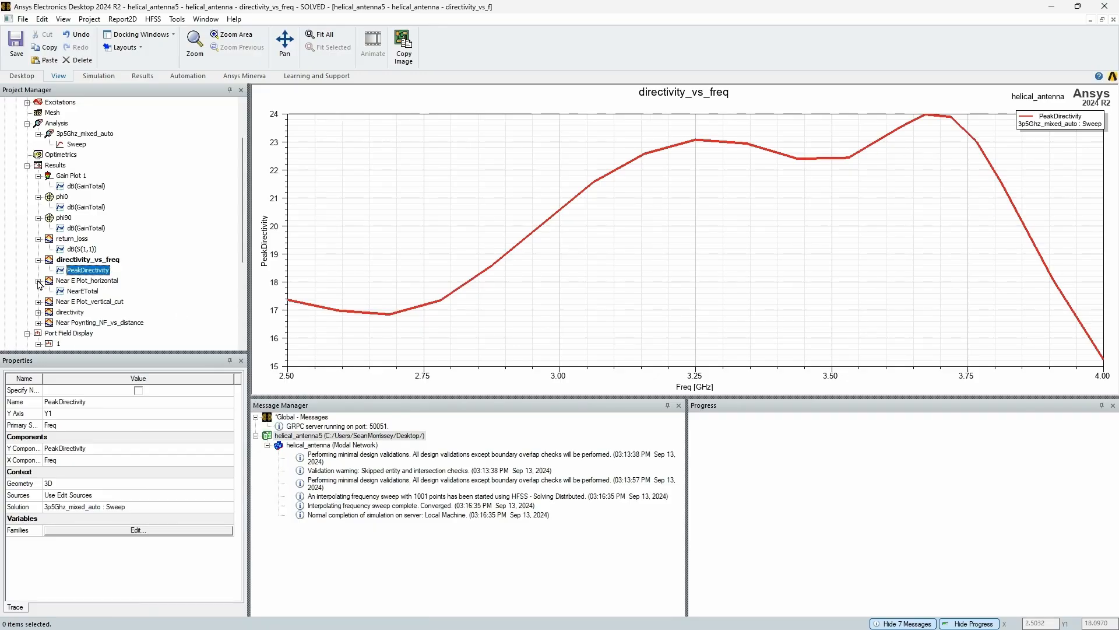
pyautogui.doubleClick(81, 282)
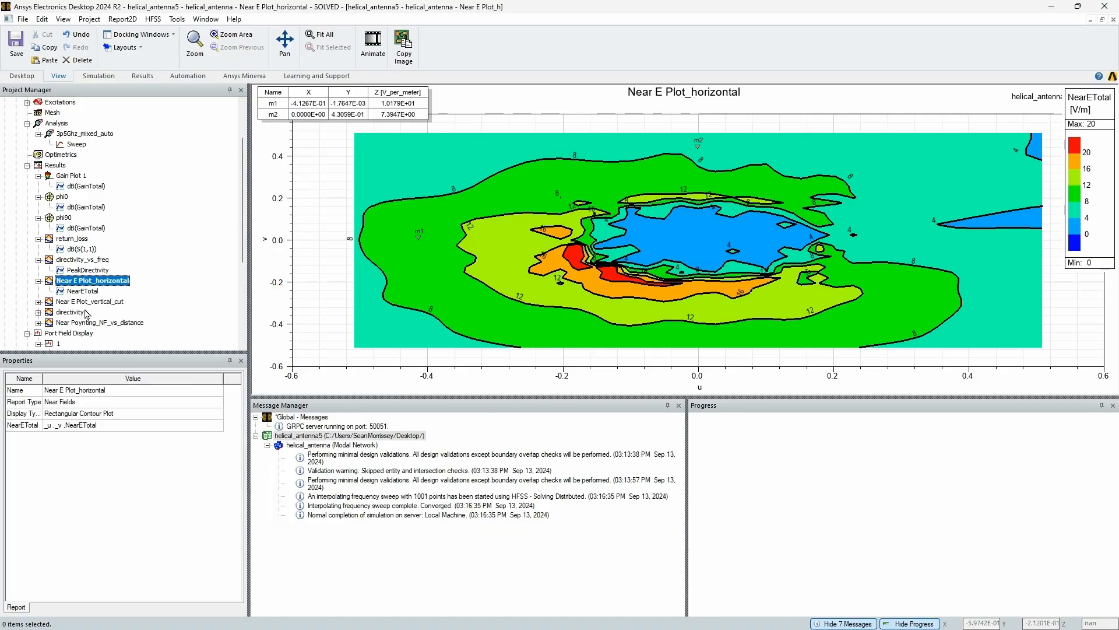
pyautogui.click(39, 302)
pyautogui.doubleClick(76, 312)
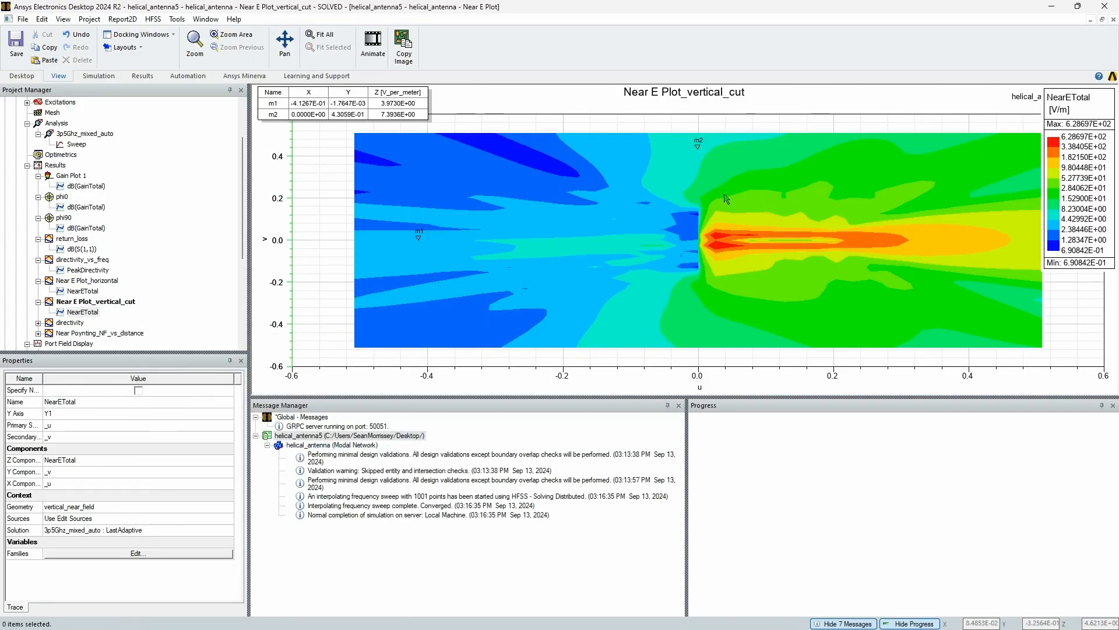
# Display the directivity plot through its dB(DirTotal) trace and close the report settings
pyautogui.click(38, 322)
pyautogui.click(74, 332)
pyautogui.doubleClick(74, 333)
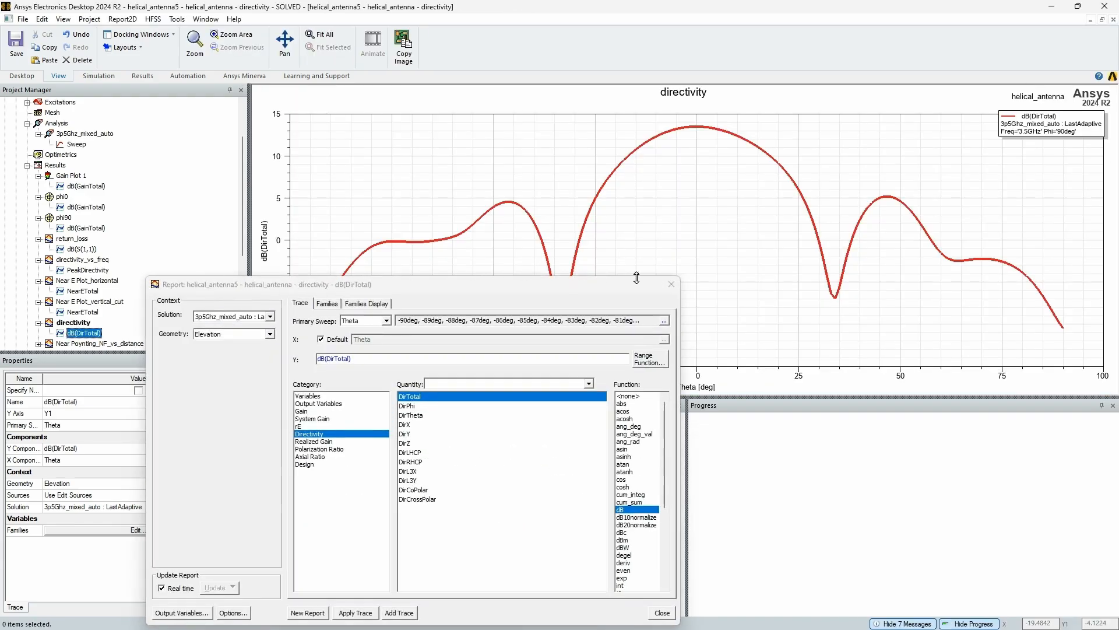
pyautogui.click(676, 277)
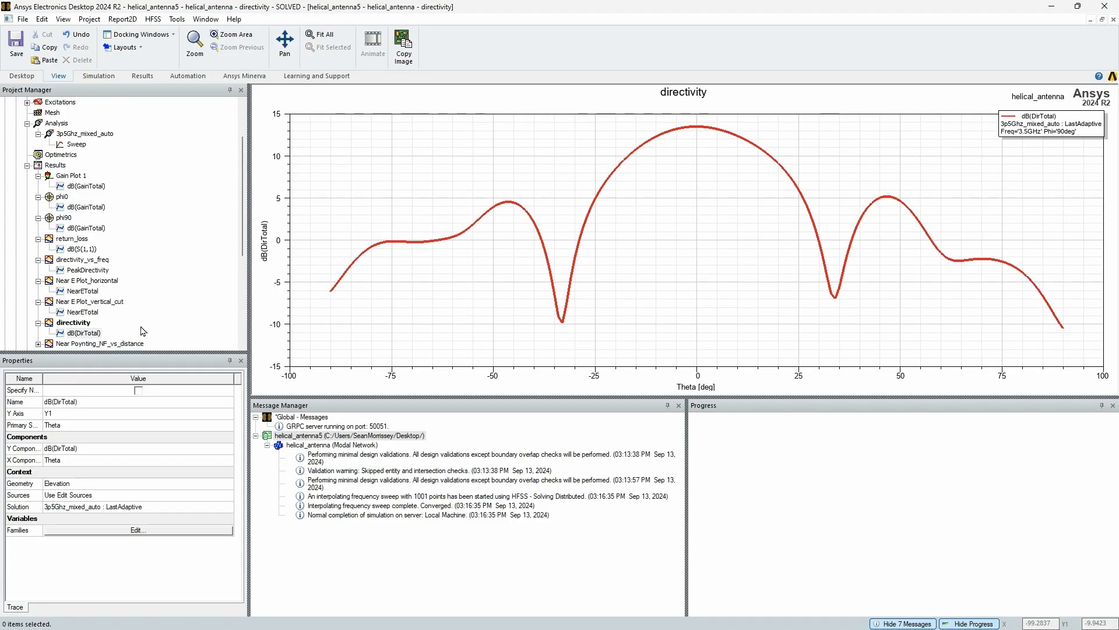
# Display the Near Poynting_NF_vs_distance plot through its NearPoyntingTotal*y_dist^2 trace and close the report settings
pyautogui.scroll(-2, 110, 313)
pyautogui.click(100, 281)
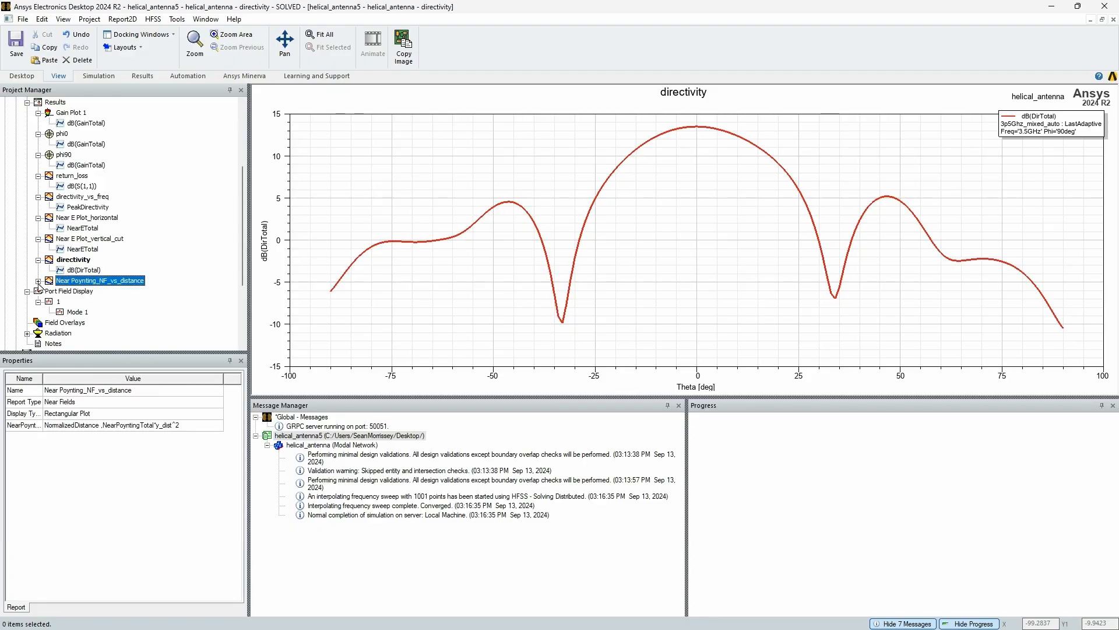
pyautogui.click(38, 281)
pyautogui.doubleClick(90, 291)
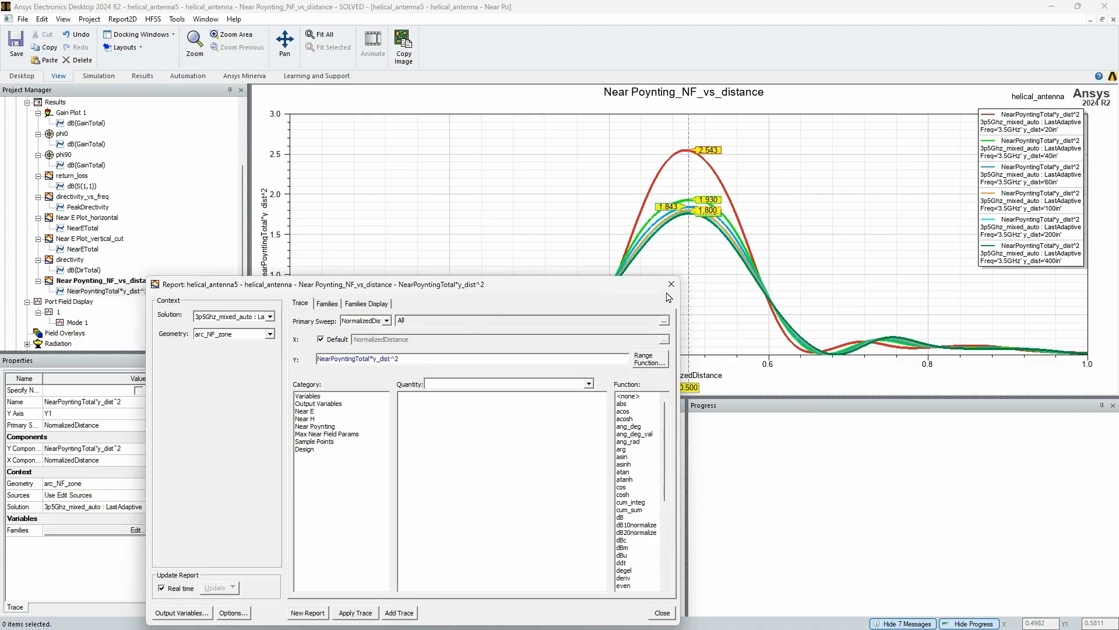
pyautogui.click(671, 283)
# Examine the families swept in the NearPoyntingTotal*y_dist^2 trace settings and close the report settings
pyautogui.doubleClick(141, 292)
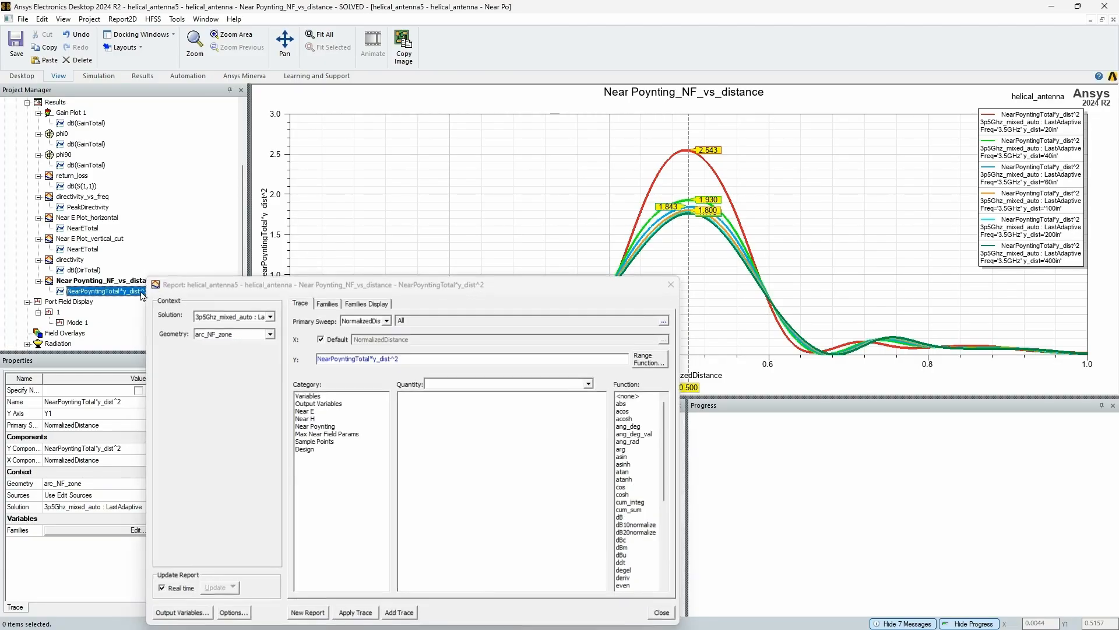
pyautogui.click(334, 307)
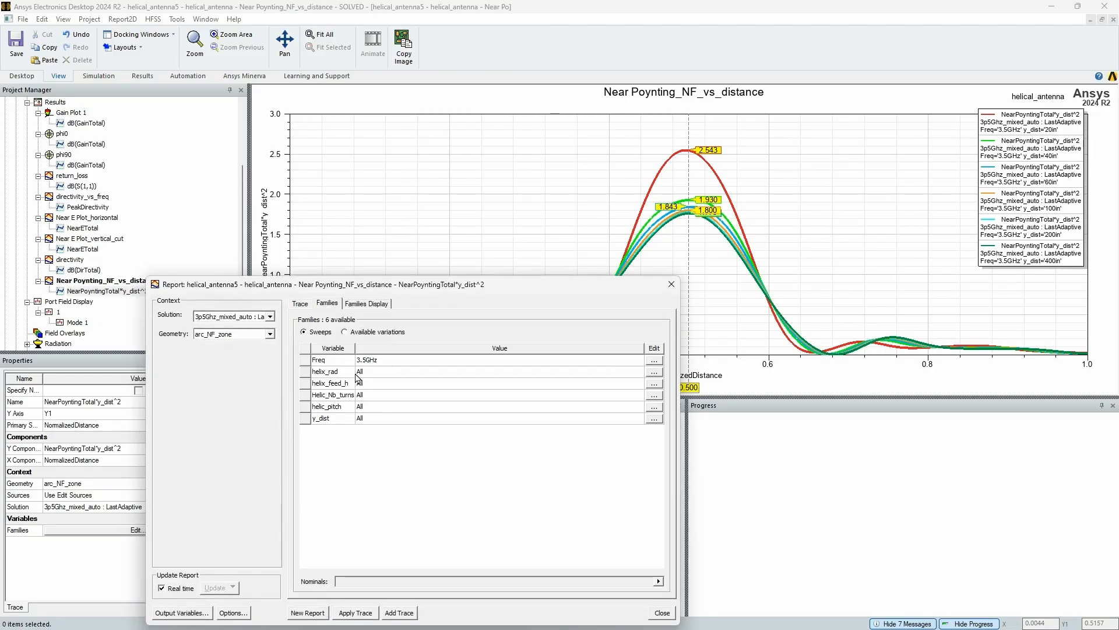
pyautogui.click(671, 284)
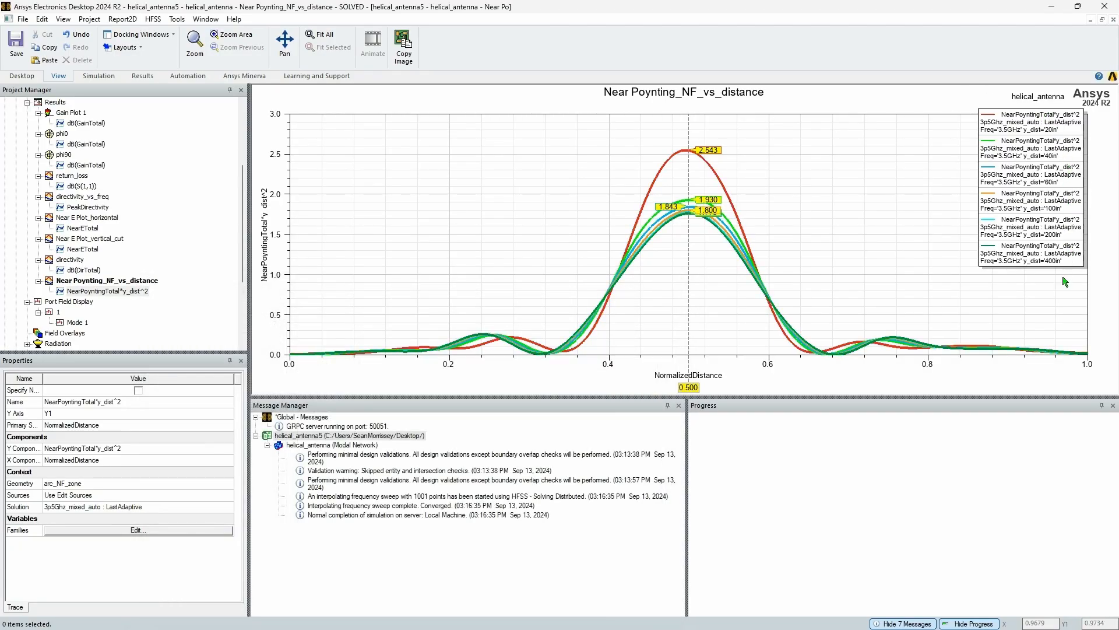
# Open the helical_antenna design in the 3D modeler to show the antenna geometry
pyautogui.scroll(4, 98, 105)
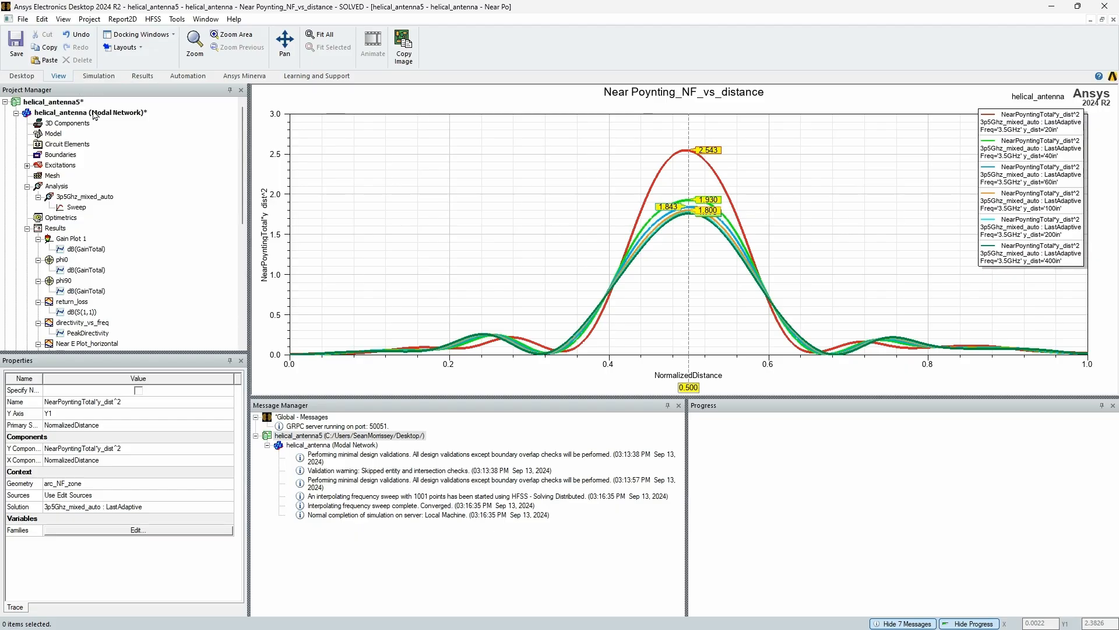
pyautogui.click(57, 228)
pyautogui.scroll(-6, 74, 246)
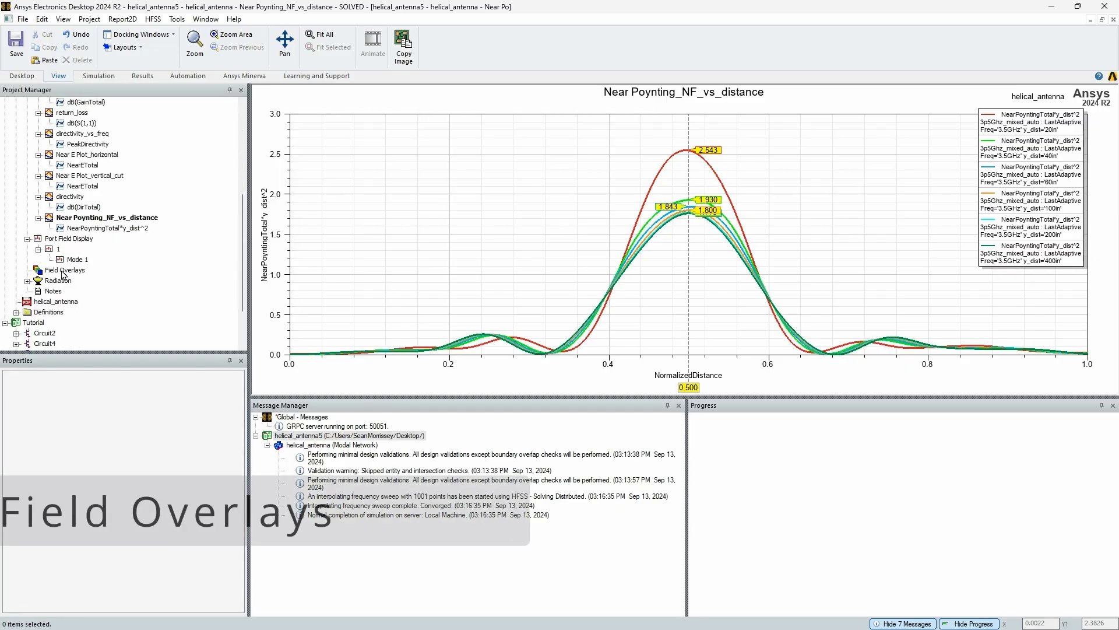
pyautogui.scroll(5, 71, 263)
pyautogui.doubleClick(82, 125)
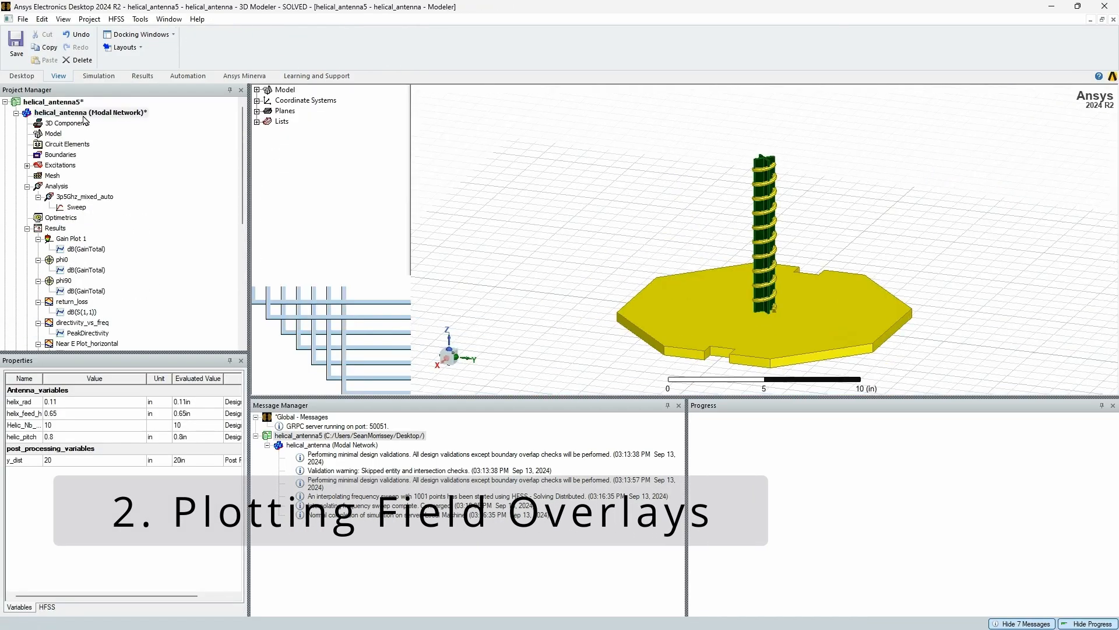
pyautogui.scroll(-3, 84, 309)
pyautogui.scroll(-4, 85, 309)
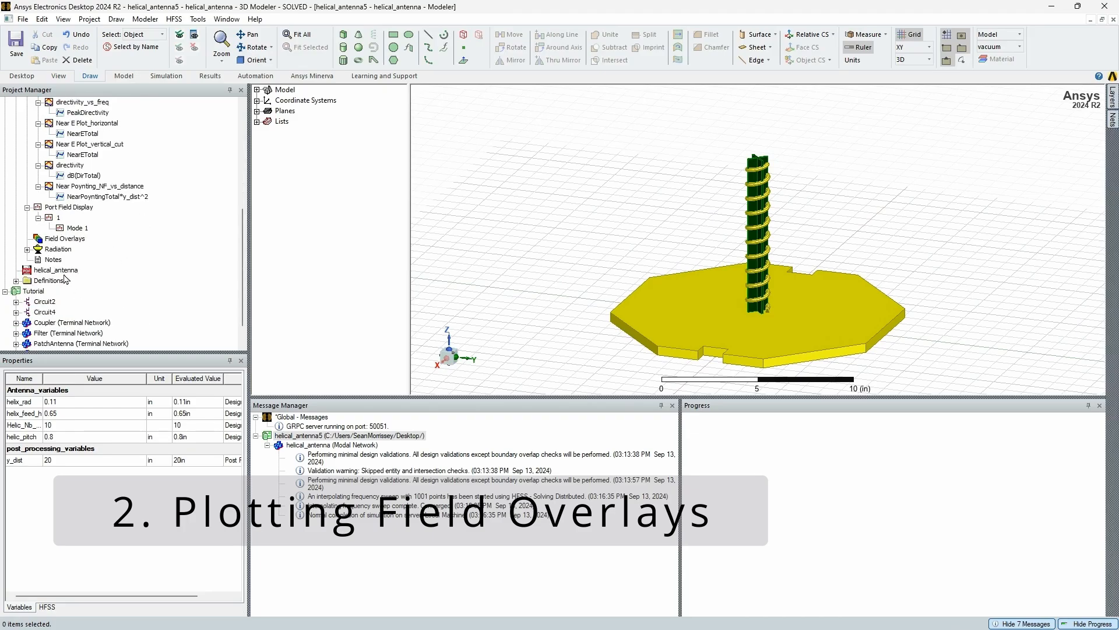
pyautogui.rightClick(66, 239)
pyautogui.moveTo(117, 253)
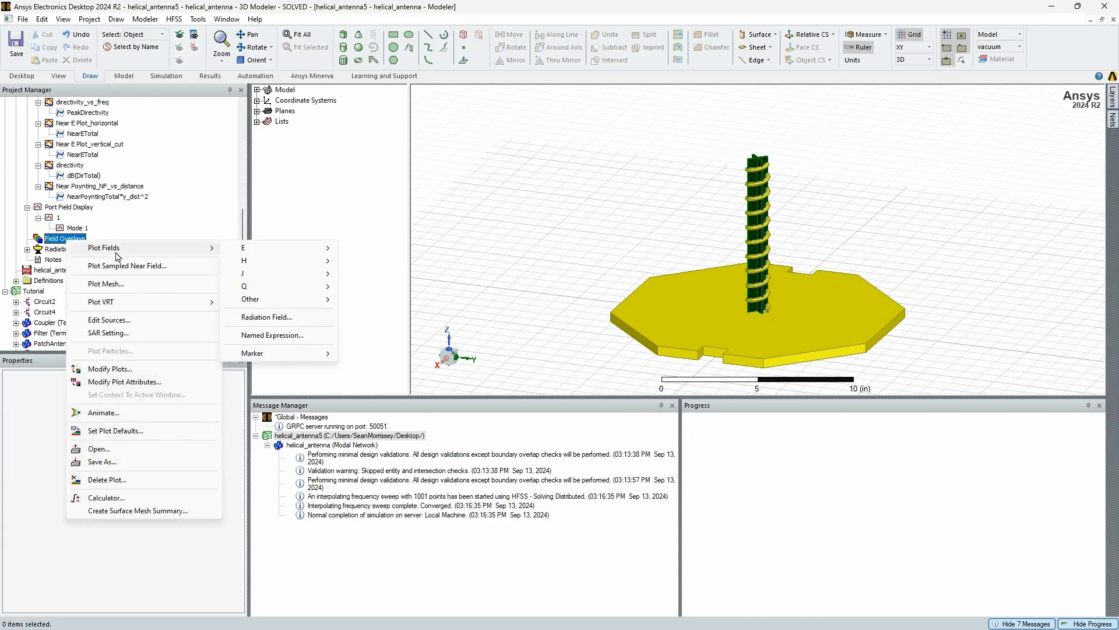
pyautogui.moveTo(274, 248)
pyautogui.click(367, 248)
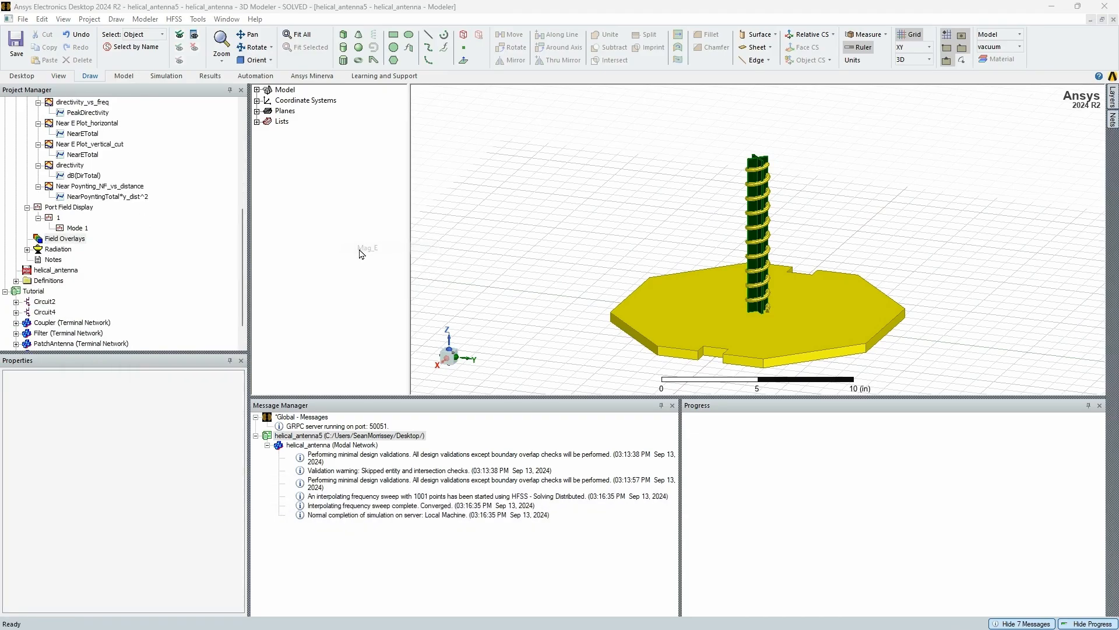
pyautogui.click(629, 344)
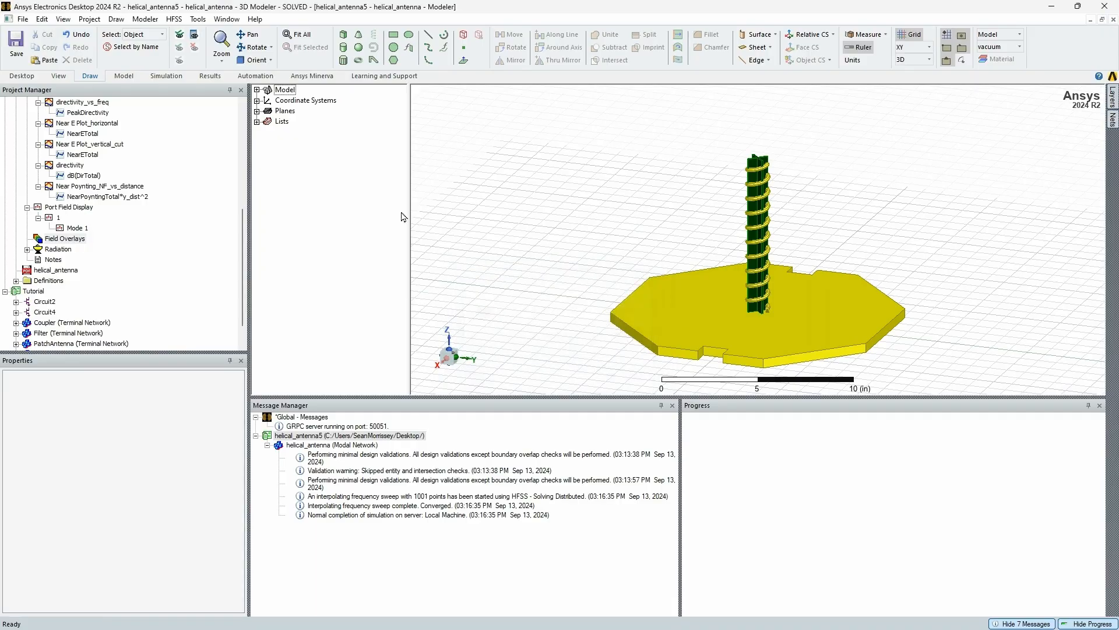
# Create a Mag_E field plot on the copper helix at 3.5GHz and 0deg phase
pyautogui.click(260, 91)
pyautogui.click(279, 111)
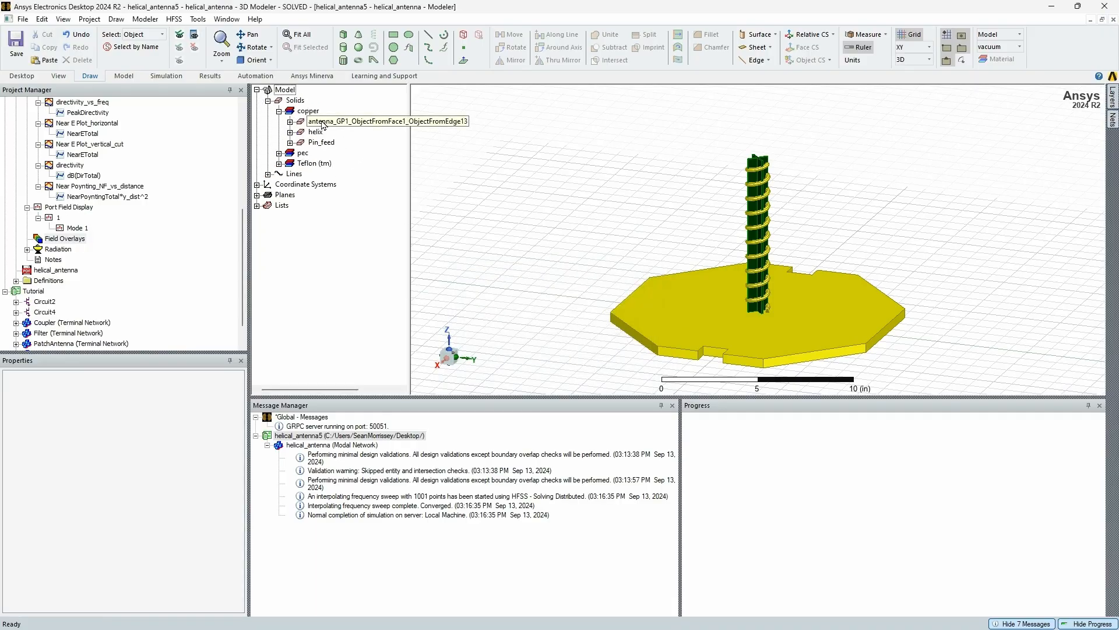
pyautogui.click(327, 122)
pyautogui.click(316, 132)
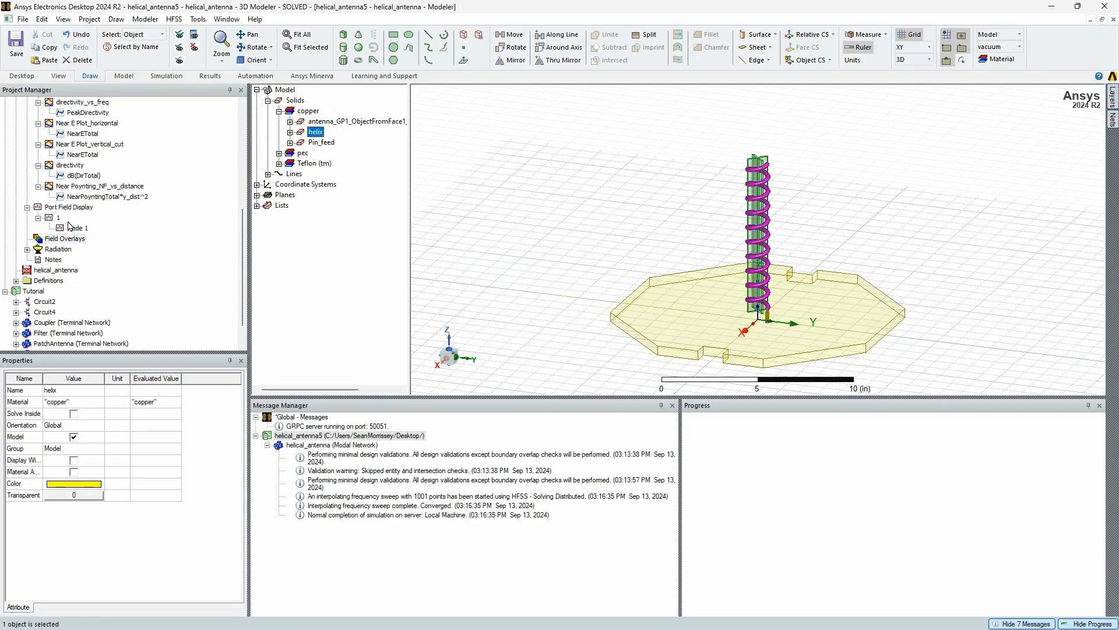
pyautogui.rightClick(316, 134)
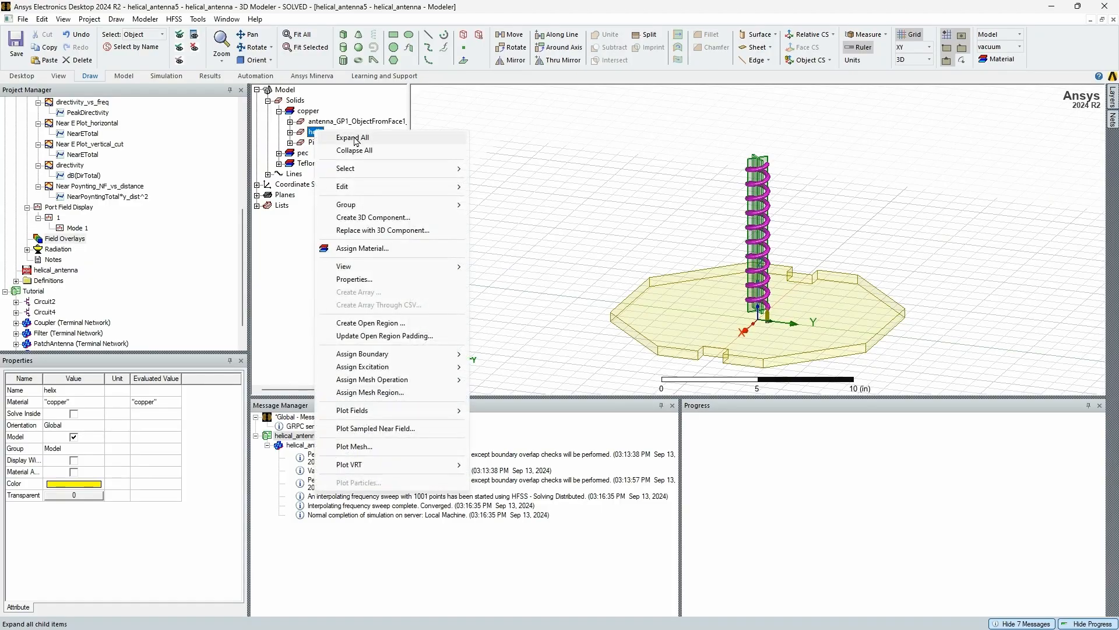
pyautogui.moveTo(402, 410)
pyautogui.moveTo(503, 415)
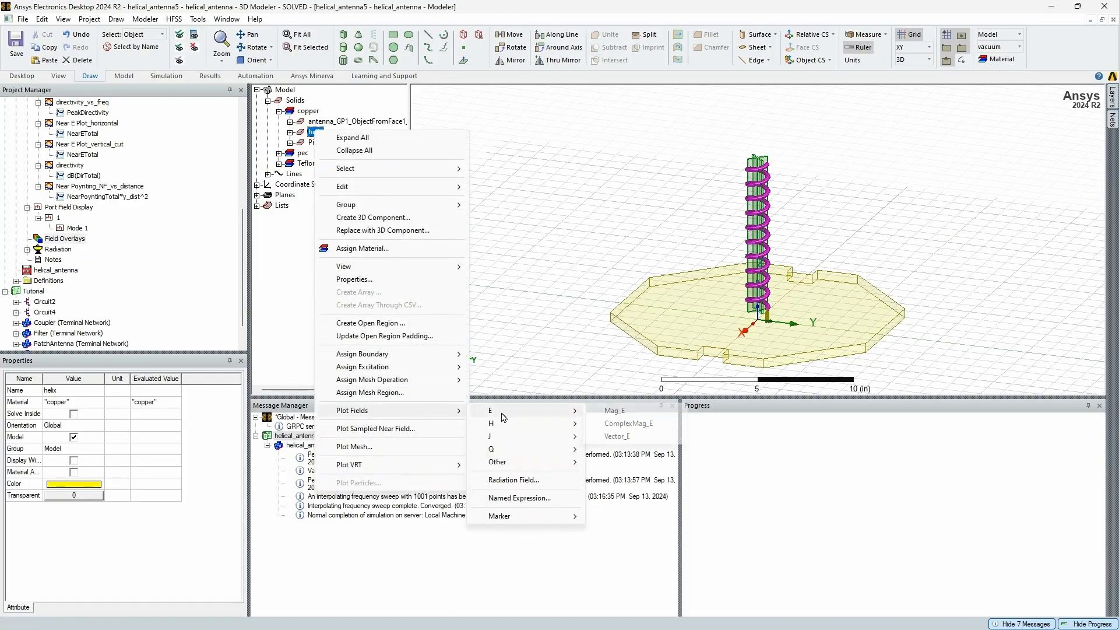
pyautogui.click(622, 411)
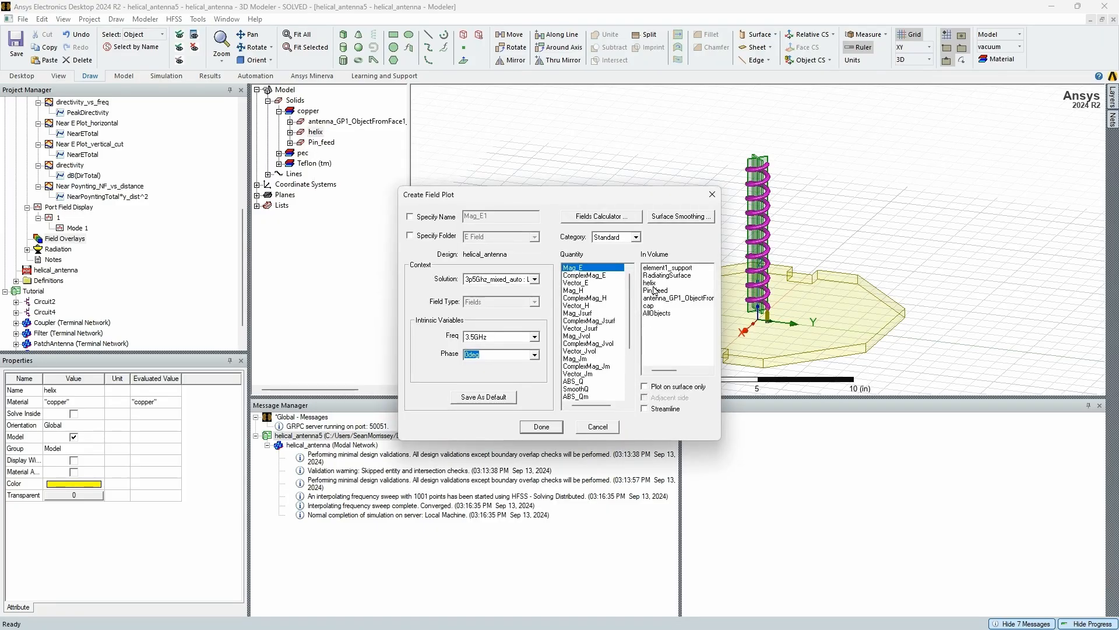
pyautogui.click(553, 429)
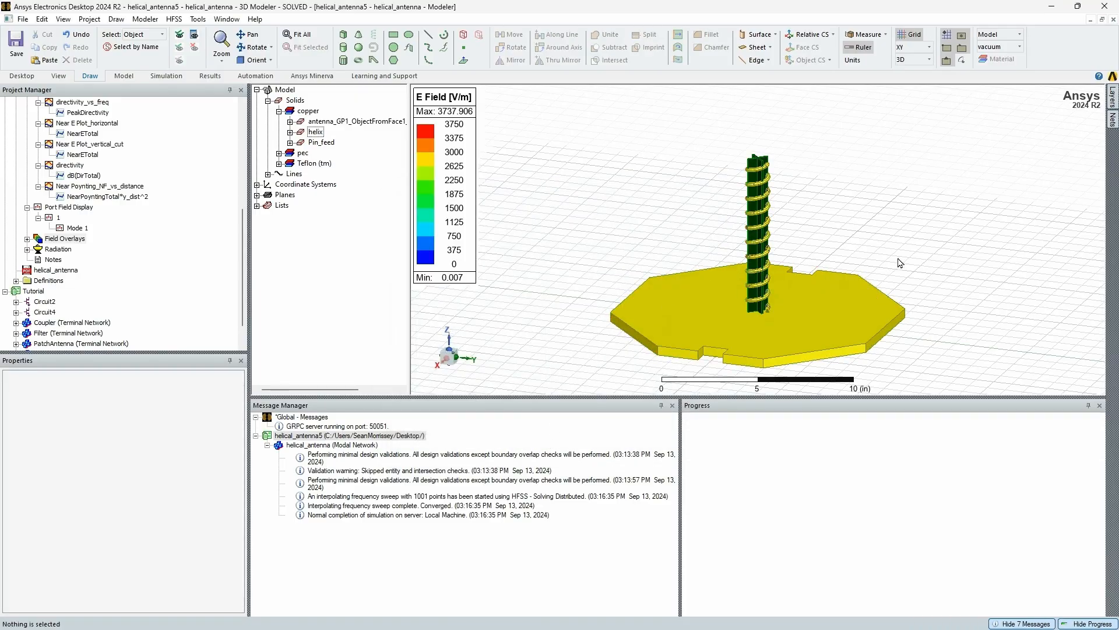
# Modify the E Field color key's scale to use 250 divisions and apply the change
pyautogui.scroll(2, 915, 264)
pyautogui.rightClick(431, 217)
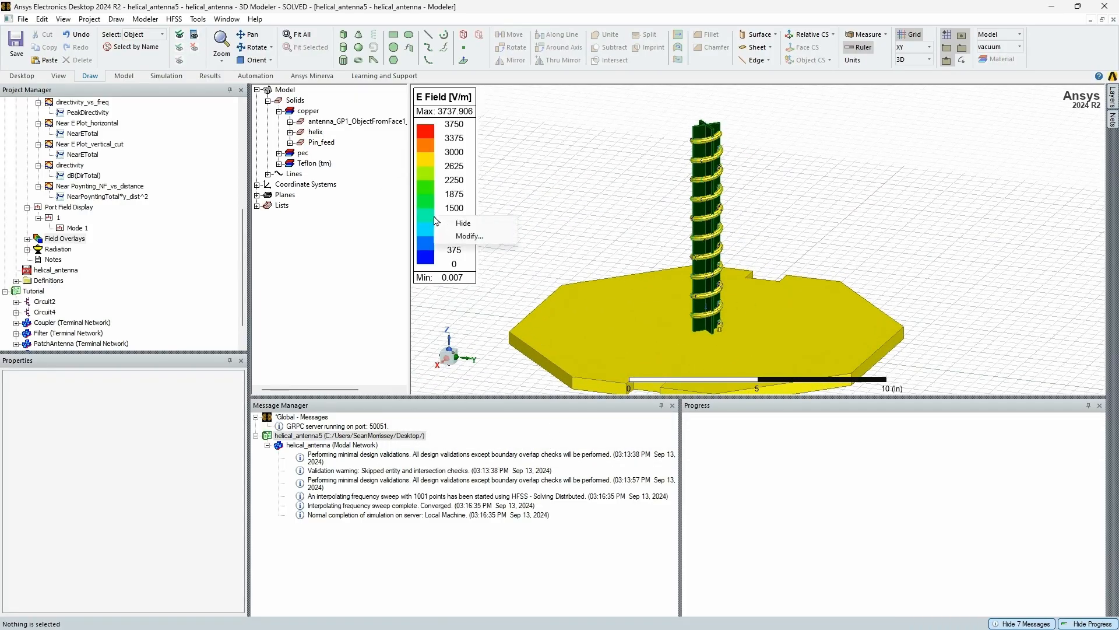
pyautogui.click(472, 236)
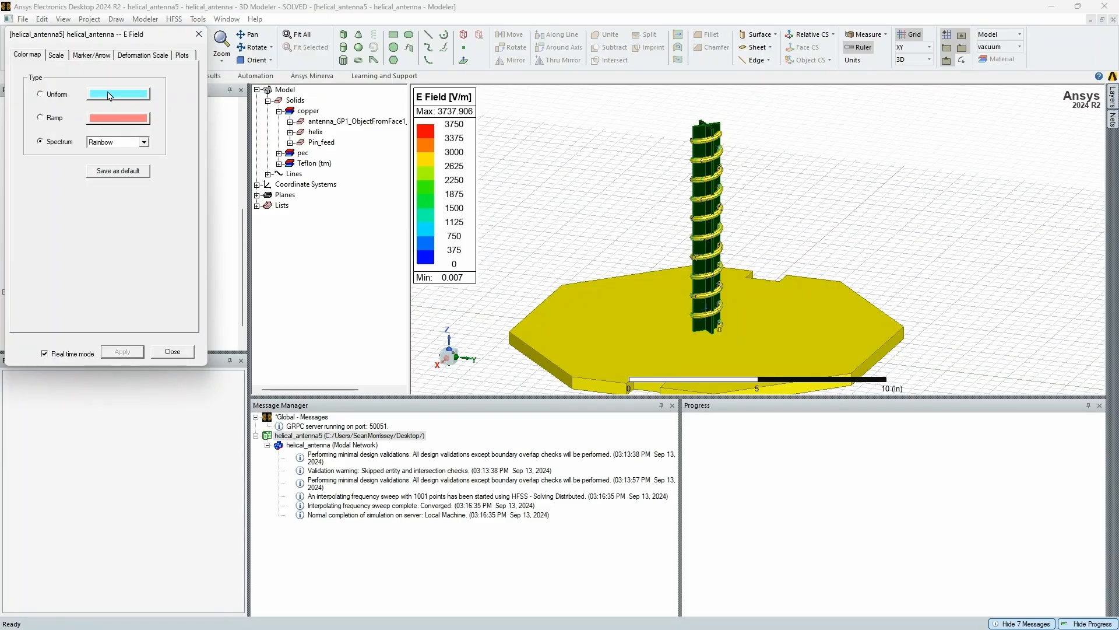
pyautogui.click(54, 56)
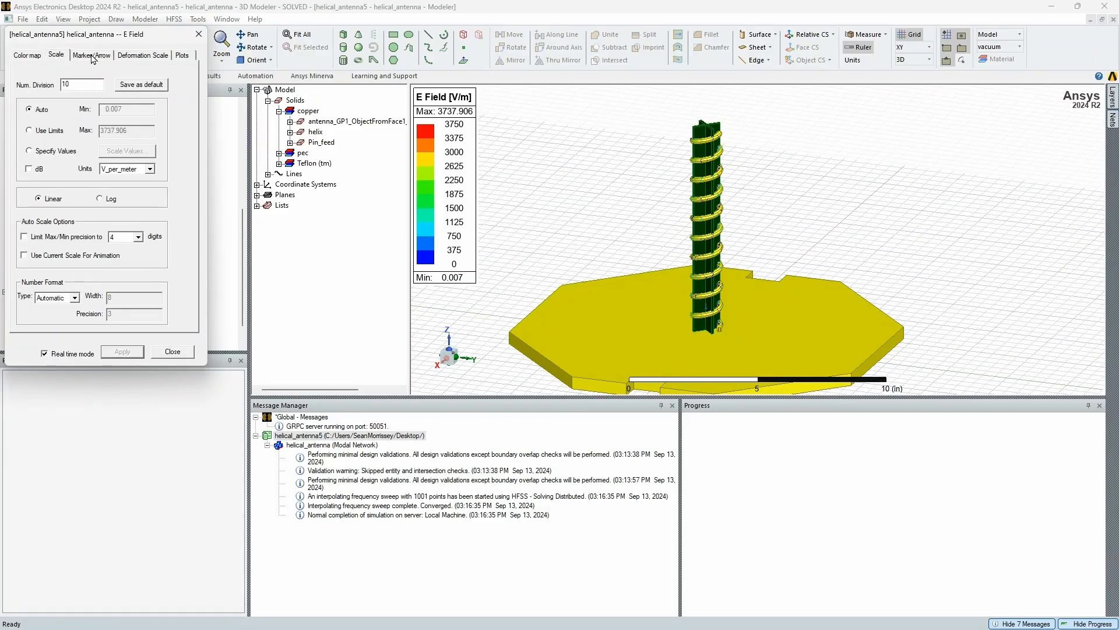
pyautogui.moveTo(87, 82); pyautogui.dragTo(1, 86)
pyautogui.write('25')
pyautogui.click(131, 350)
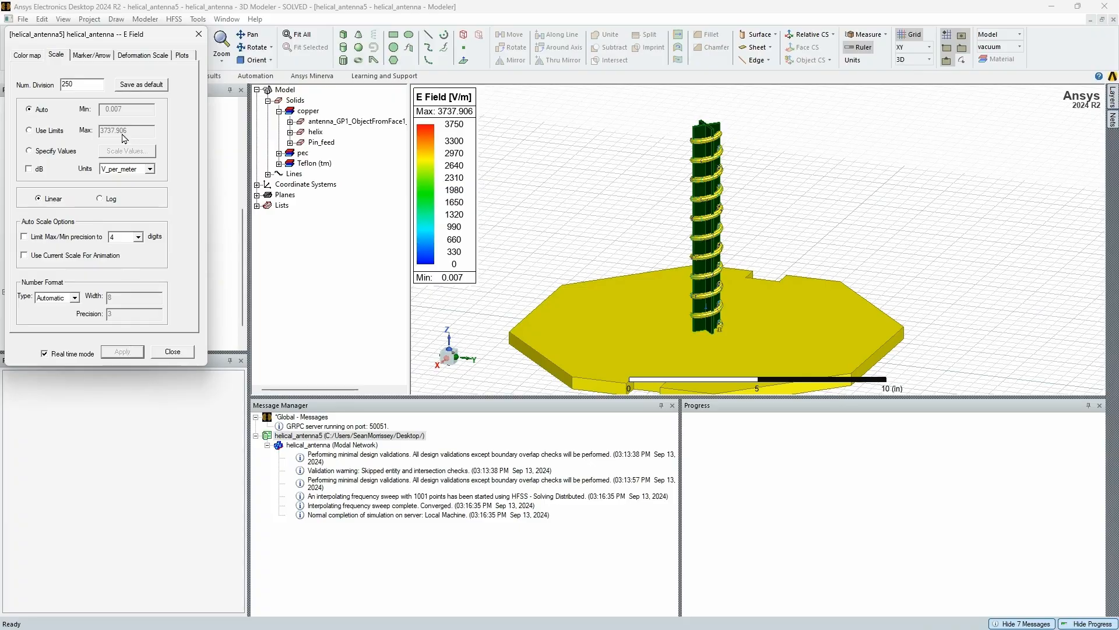
# Review the E Field marker/arrow, deformation scale, plot and scale options and close the settings
pyautogui.click(103, 56)
pyautogui.click(159, 56)
pyautogui.click(189, 54)
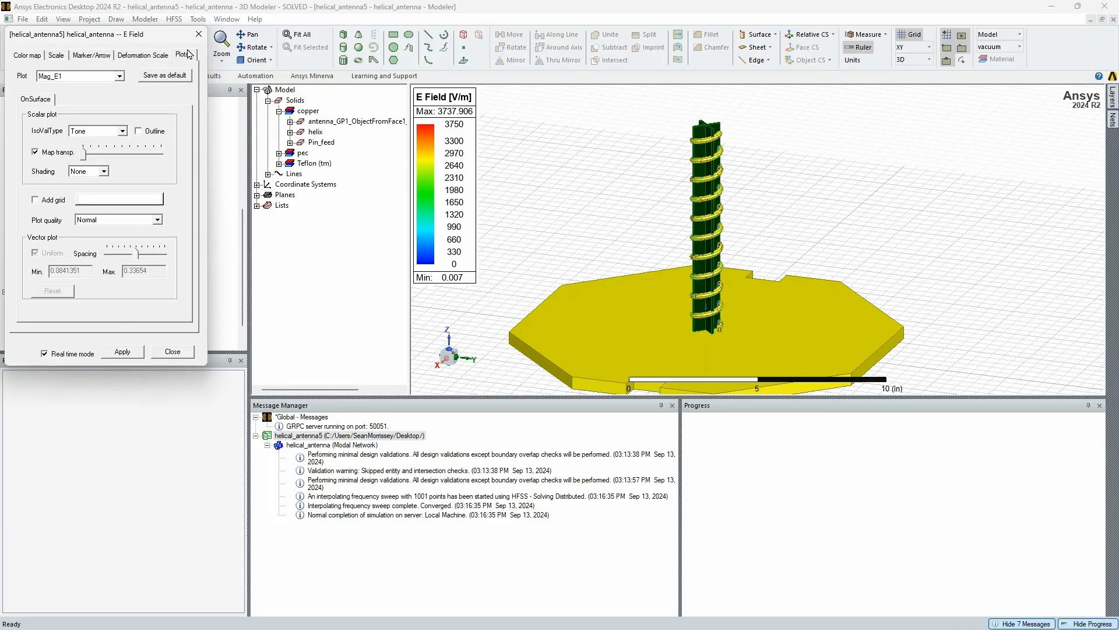
pyautogui.click(146, 56)
pyautogui.click(109, 57)
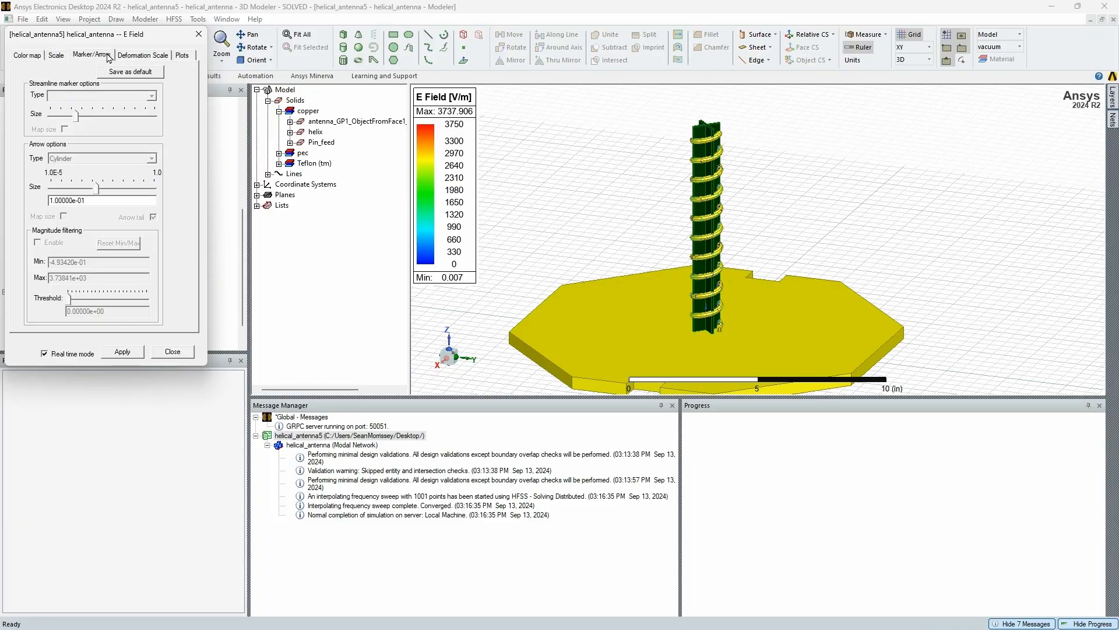
pyautogui.click(61, 55)
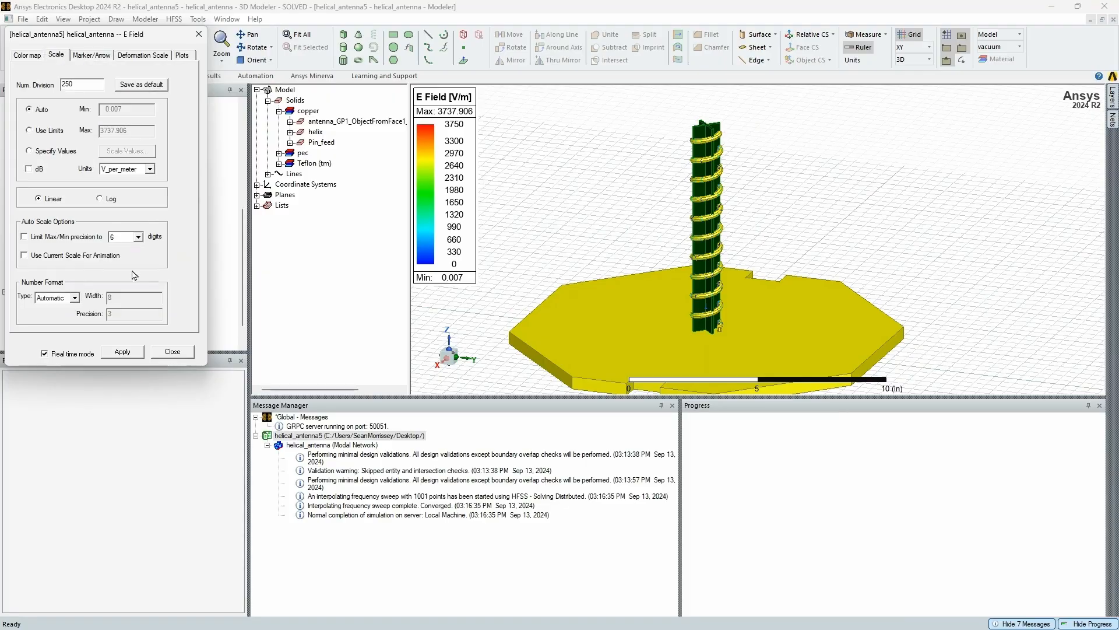
pyautogui.click(172, 352)
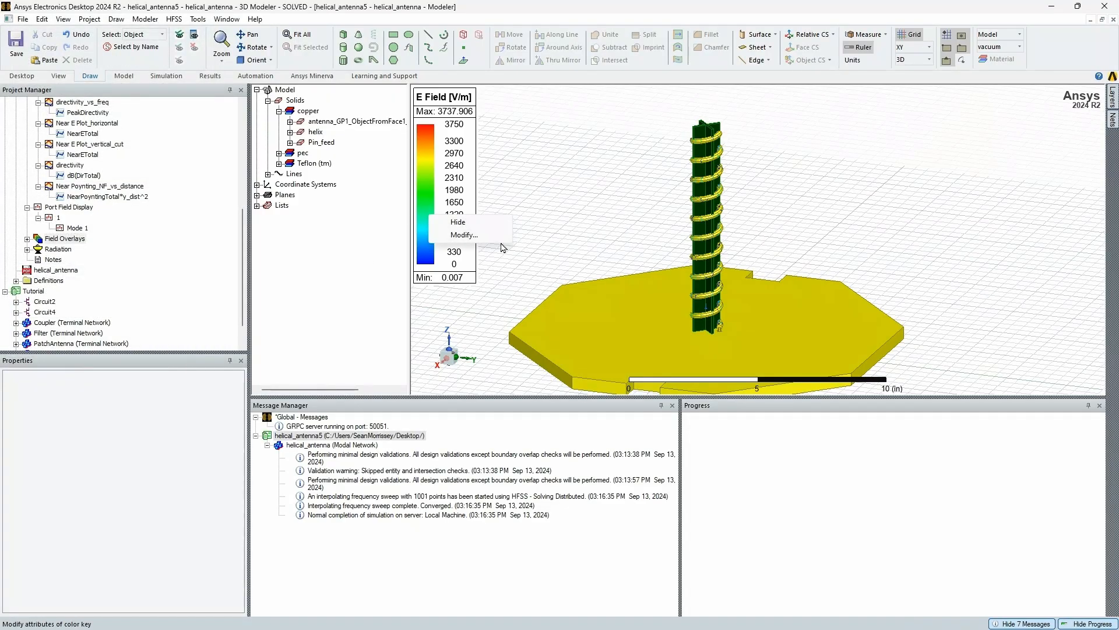
# Animate the Mag_E1 field overlay with the phase-swept Animation1 and adjust the playback speed
pyautogui.click(27, 240)
pyautogui.click(39, 251)
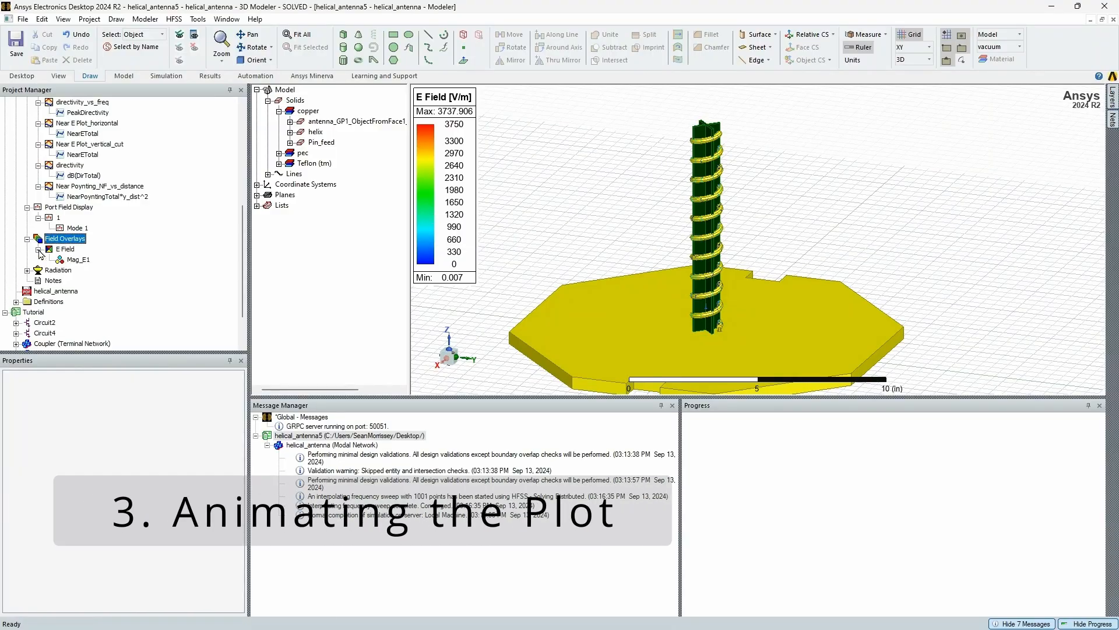
pyautogui.click(78, 260)
pyautogui.rightClick(79, 267)
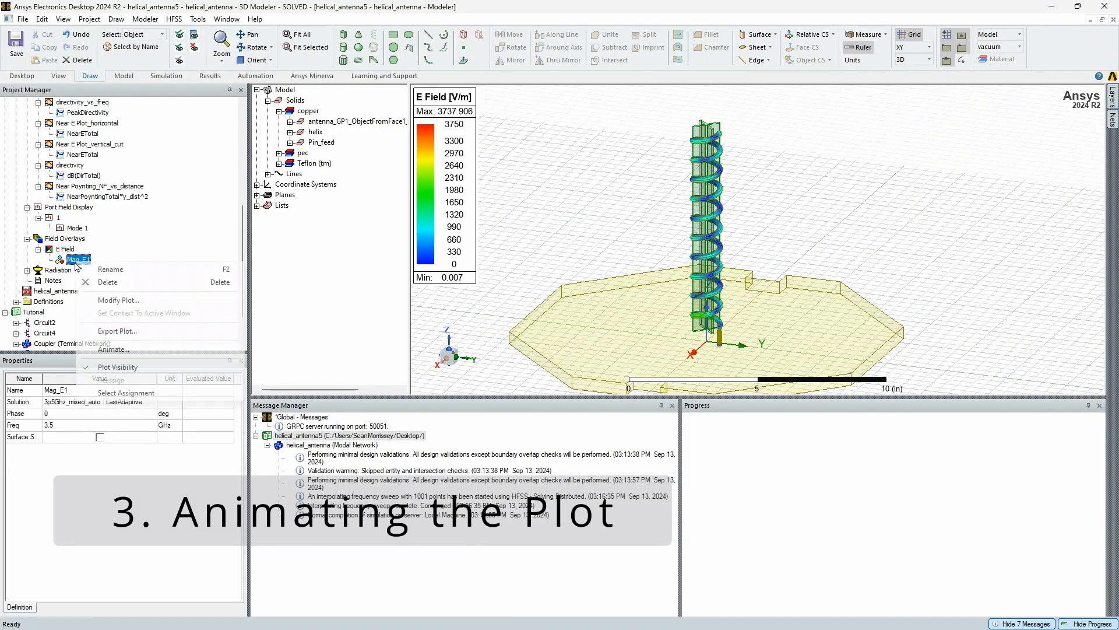
pyautogui.click(112, 350)
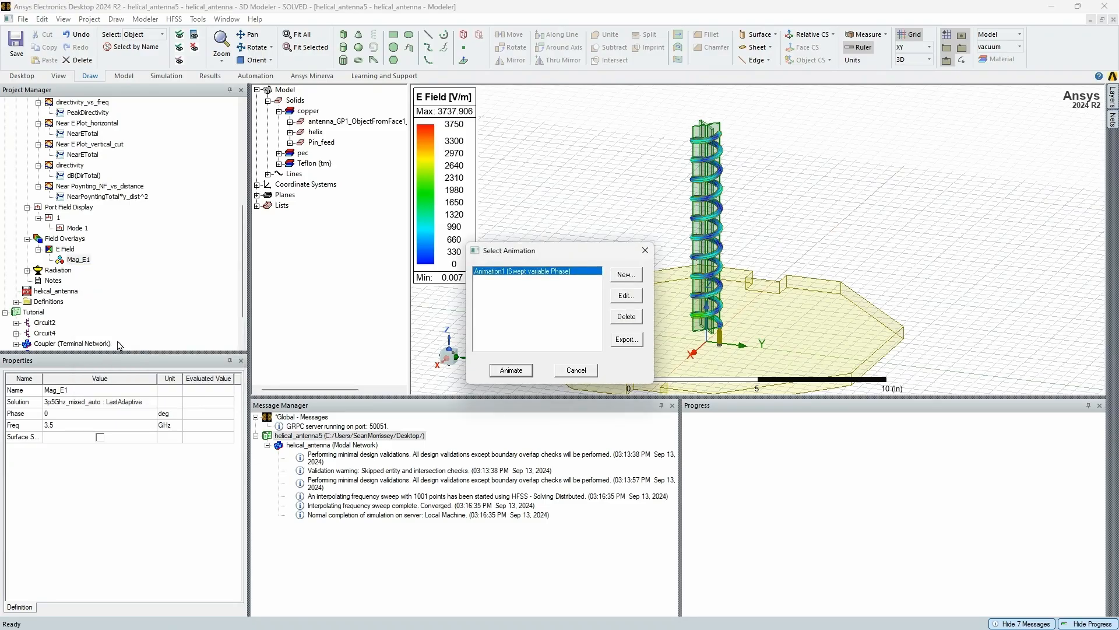
pyautogui.click(515, 370)
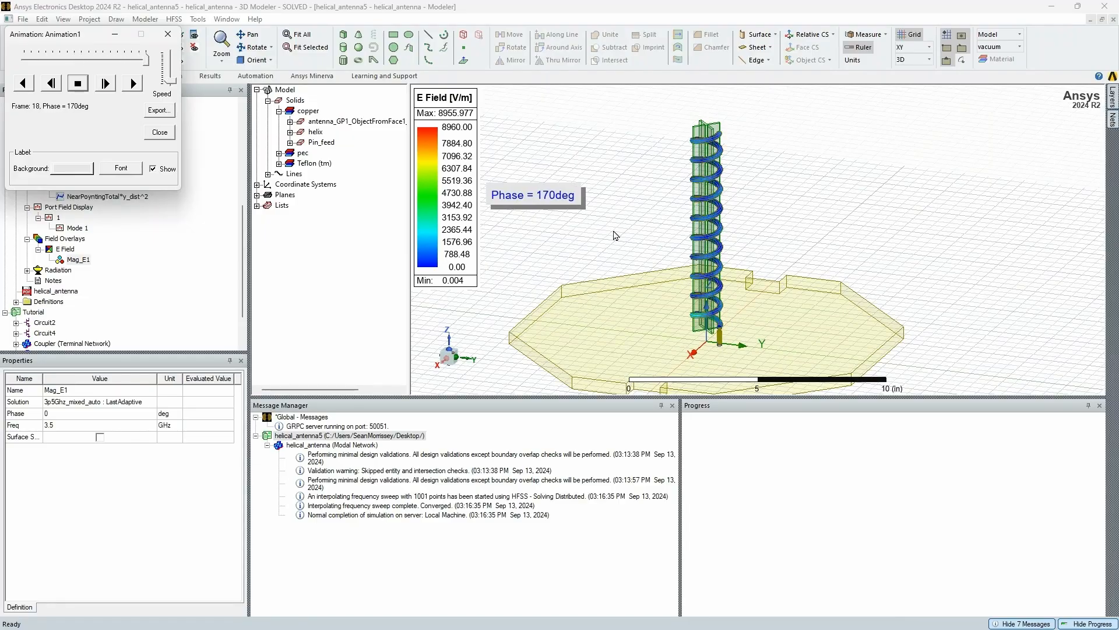
pyautogui.moveTo(171, 92); pyautogui.dragTo(172, 70)
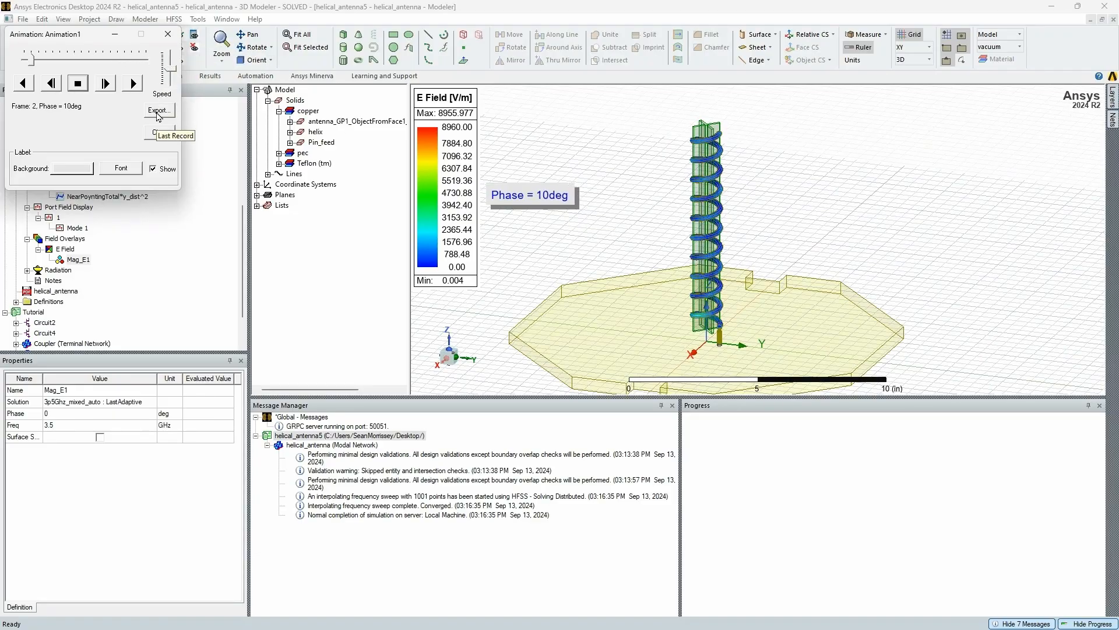
# Try the animation export with the Animated GIF file type, cancel it and close the animation
pyautogui.click(159, 110)
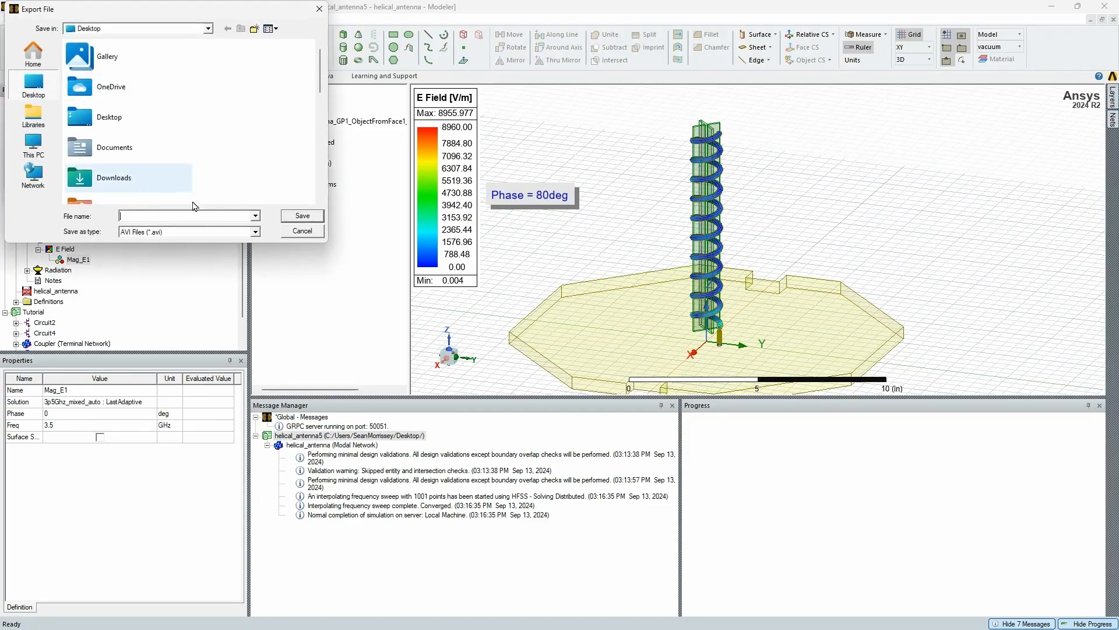
pyautogui.click(182, 232)
pyautogui.click(192, 250)
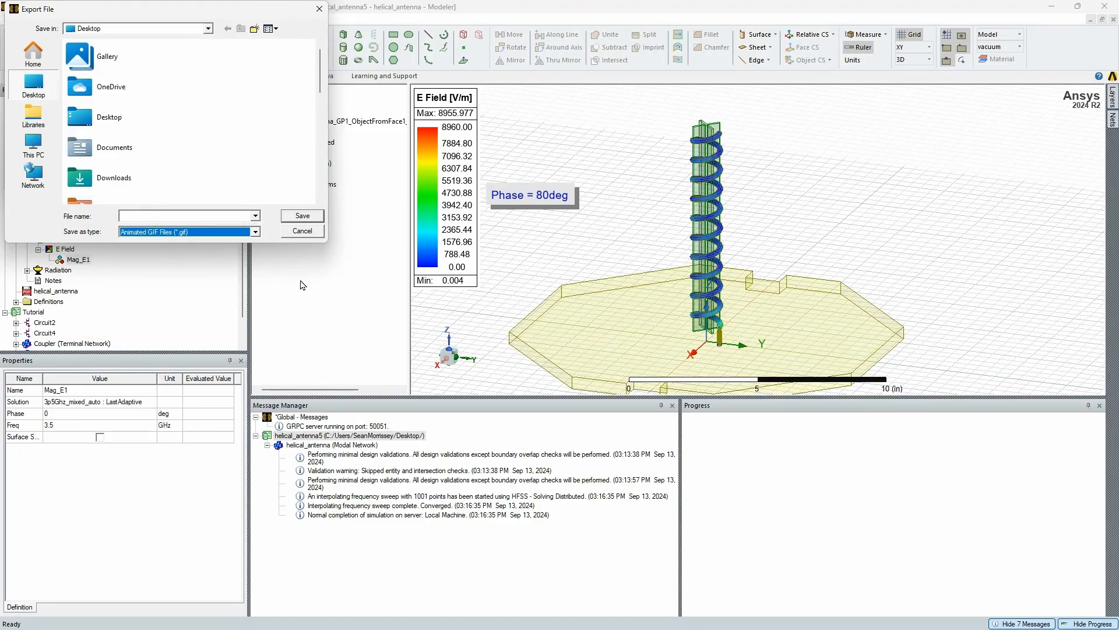
pyautogui.click(305, 233)
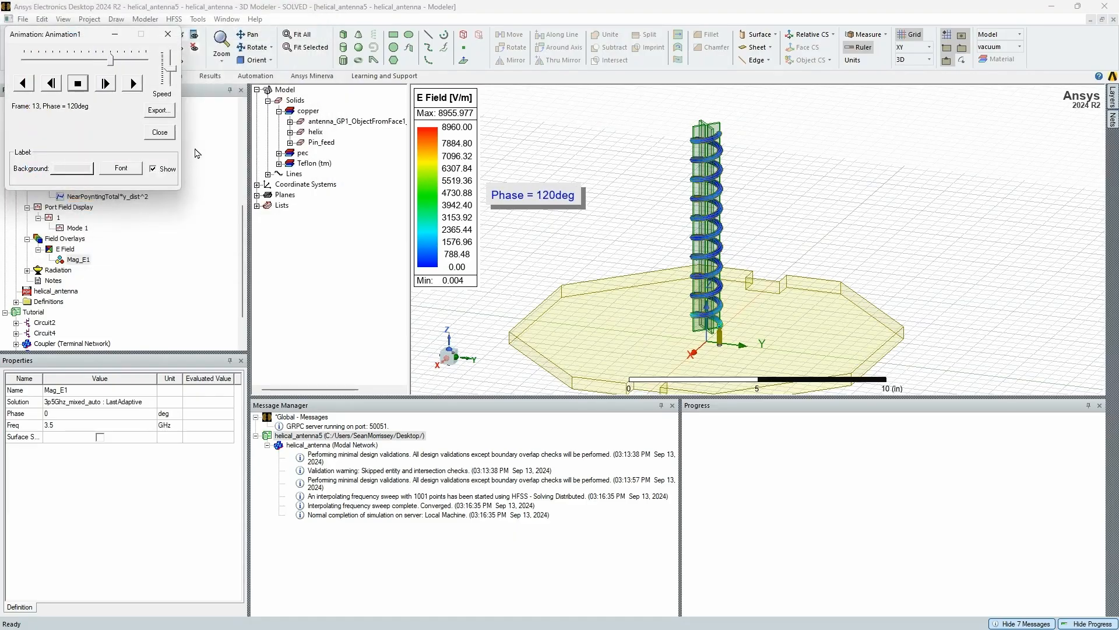
pyautogui.click(175, 36)
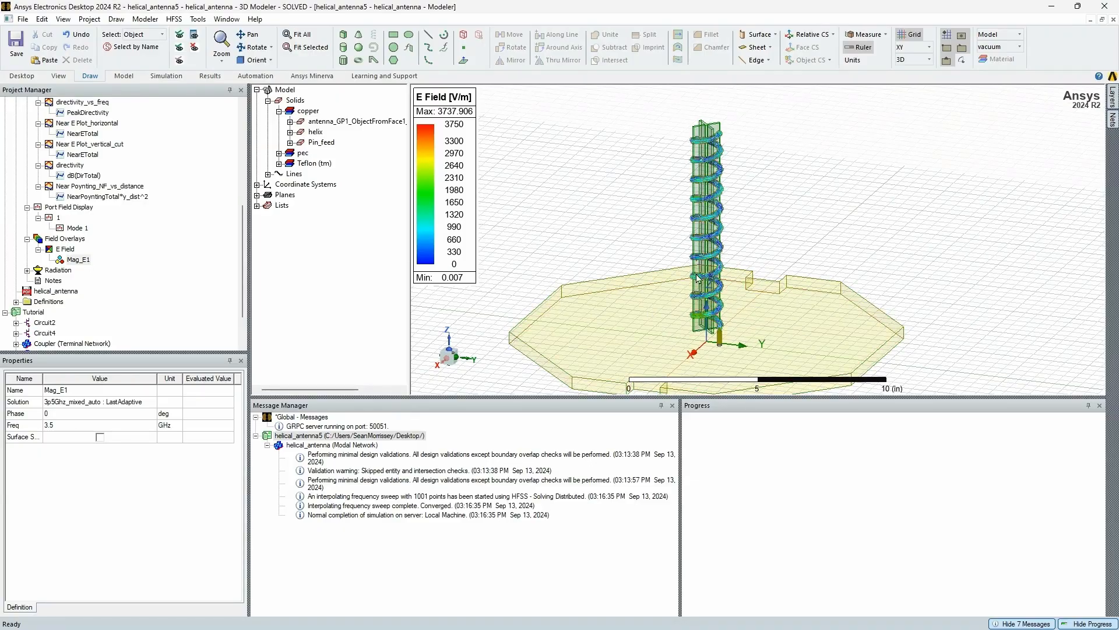
# Delete the E Field folder and all its plots from the field overlays
pyautogui.click(64, 249)
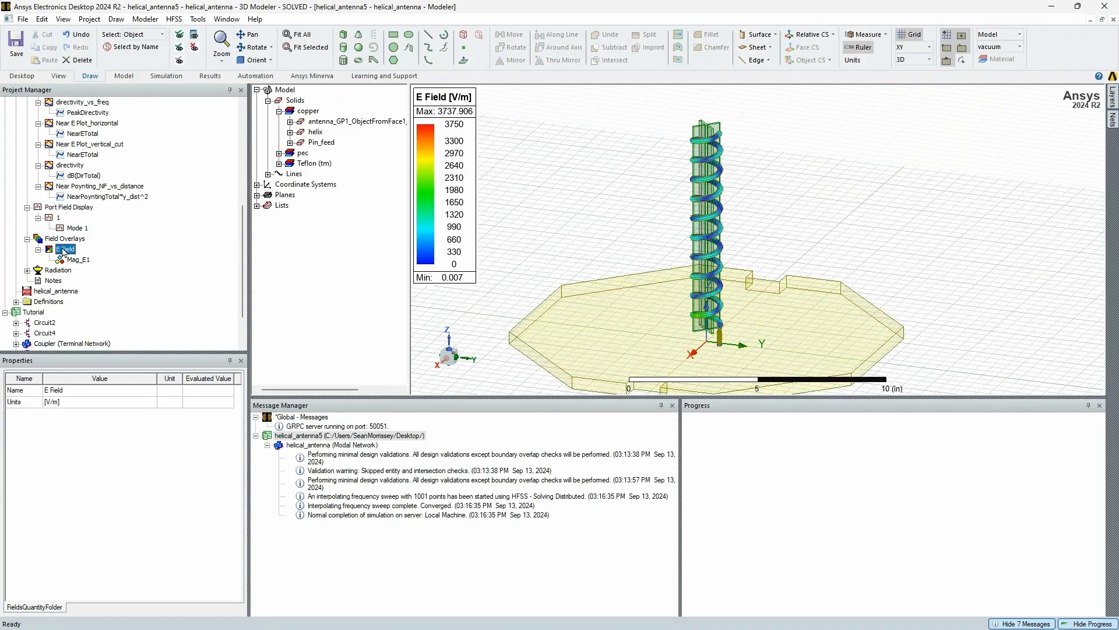
pyautogui.press('Delete')
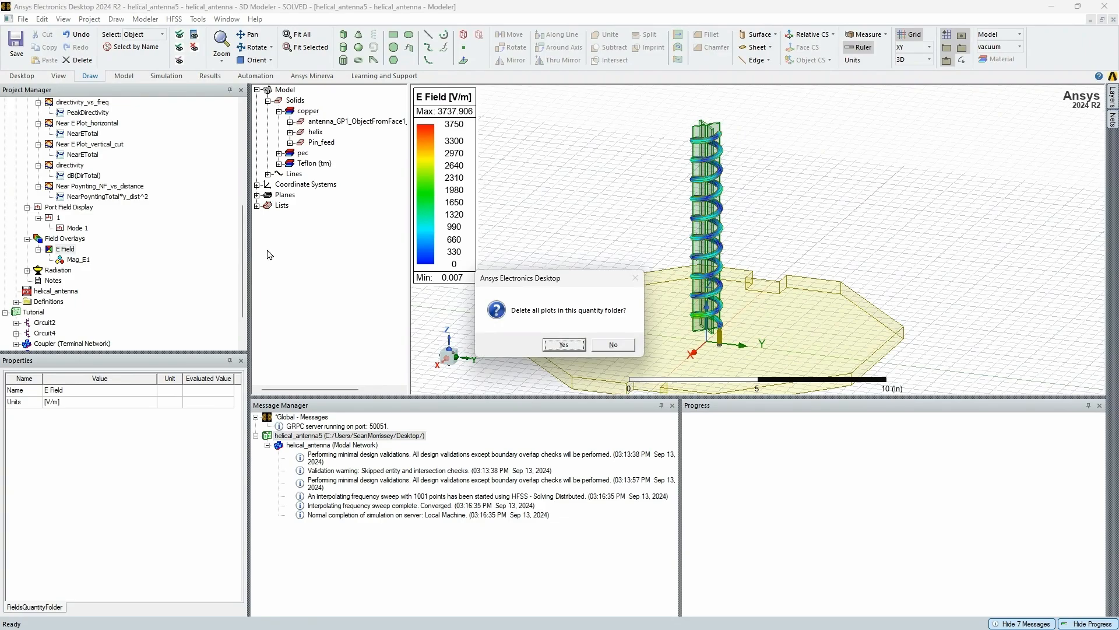
pyautogui.click(562, 345)
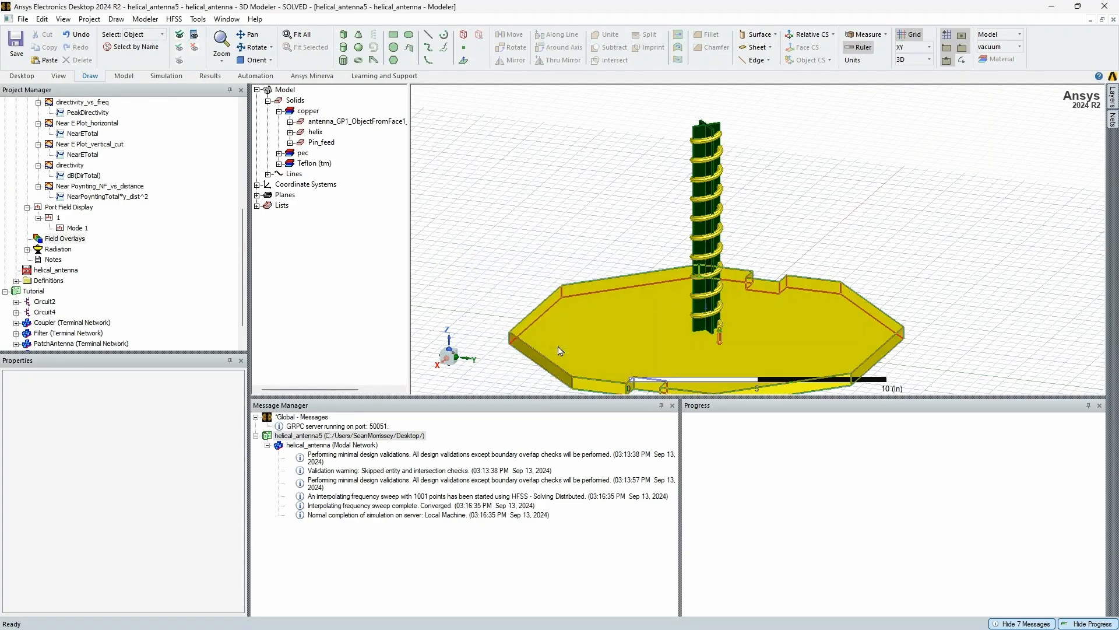
# Try to create a Mag_H field overlay plot without any geometry selected
pyautogui.rightClick(70, 241)
pyautogui.moveTo(117, 245)
pyautogui.moveTo(288, 249)
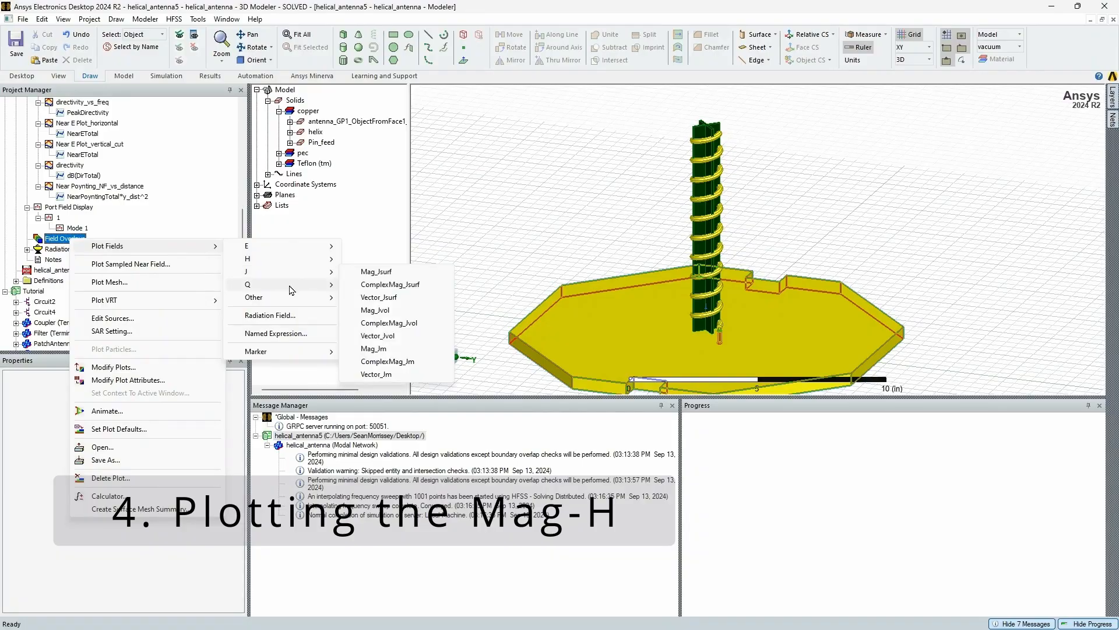
pyautogui.moveTo(289, 299)
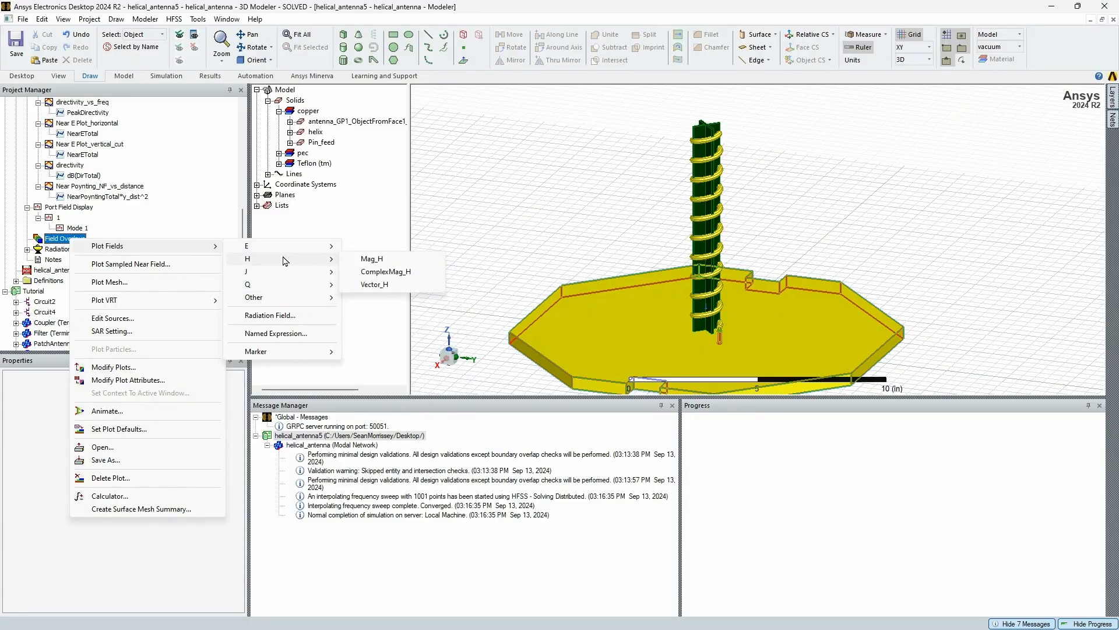
pyautogui.click(379, 262)
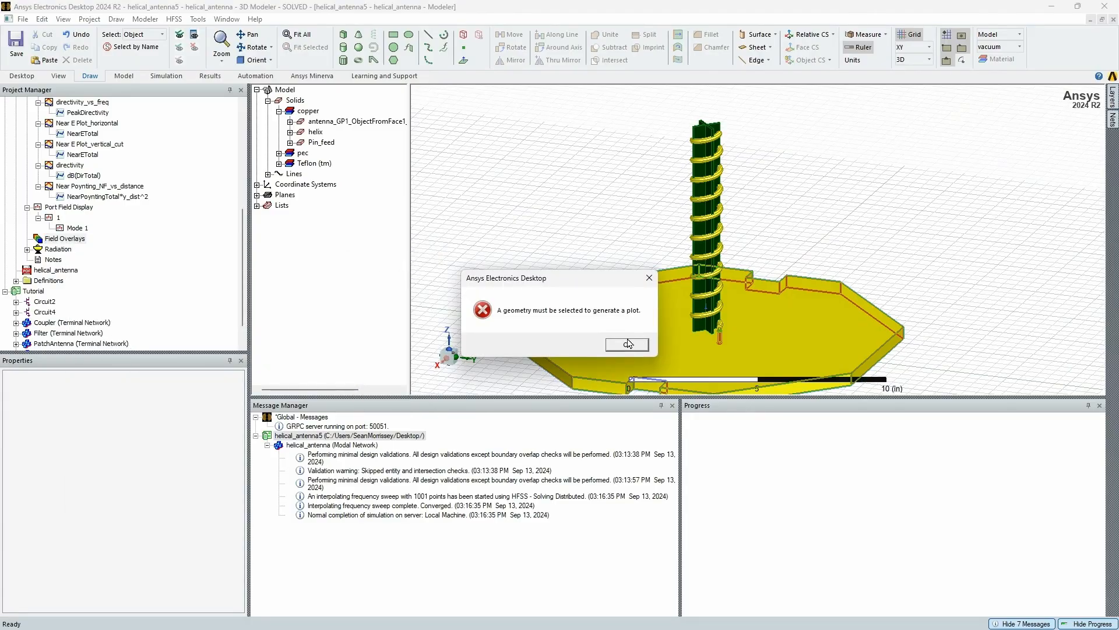
pyautogui.click(627, 344)
# Plot the Mag_H field overlay on the copper helix object
pyautogui.click(318, 133)
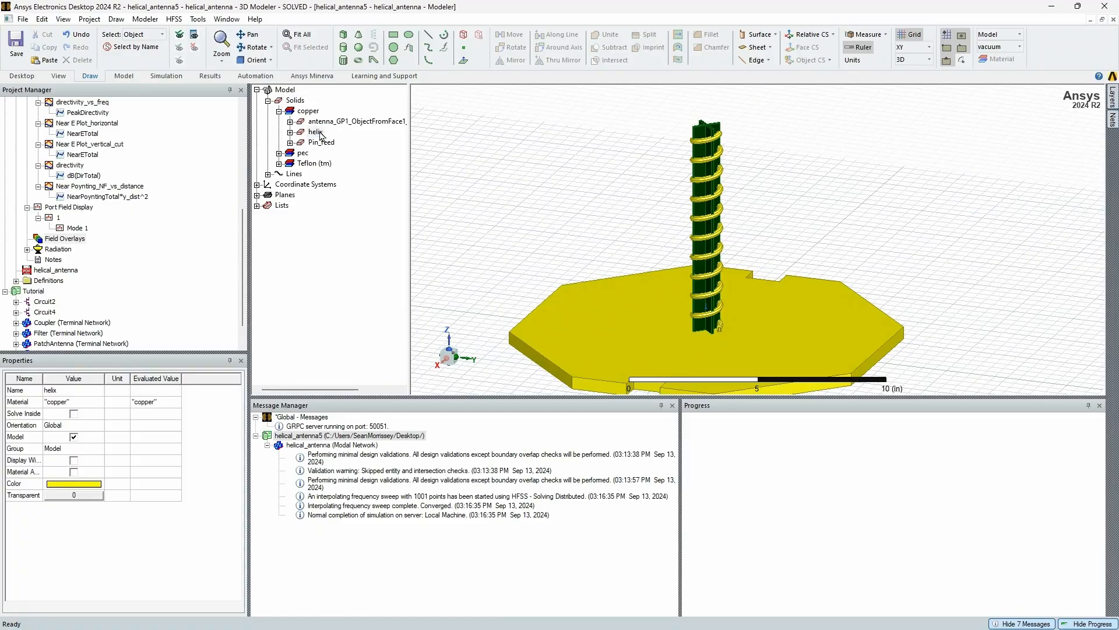
pyautogui.click(317, 133)
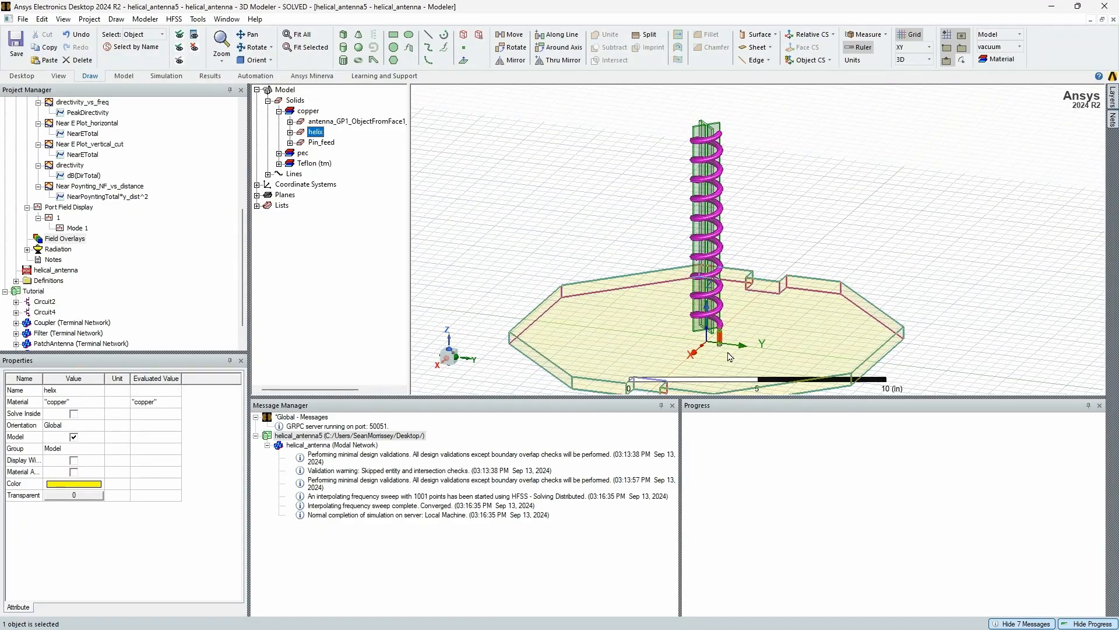
pyautogui.rightClick(318, 135)
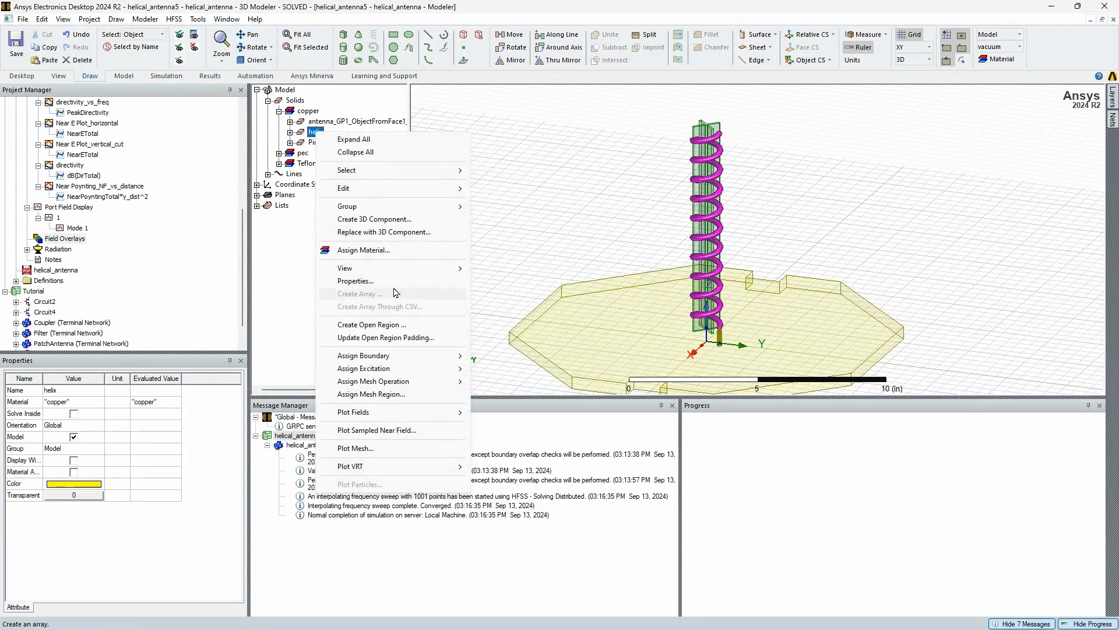
pyautogui.moveTo(390, 366)
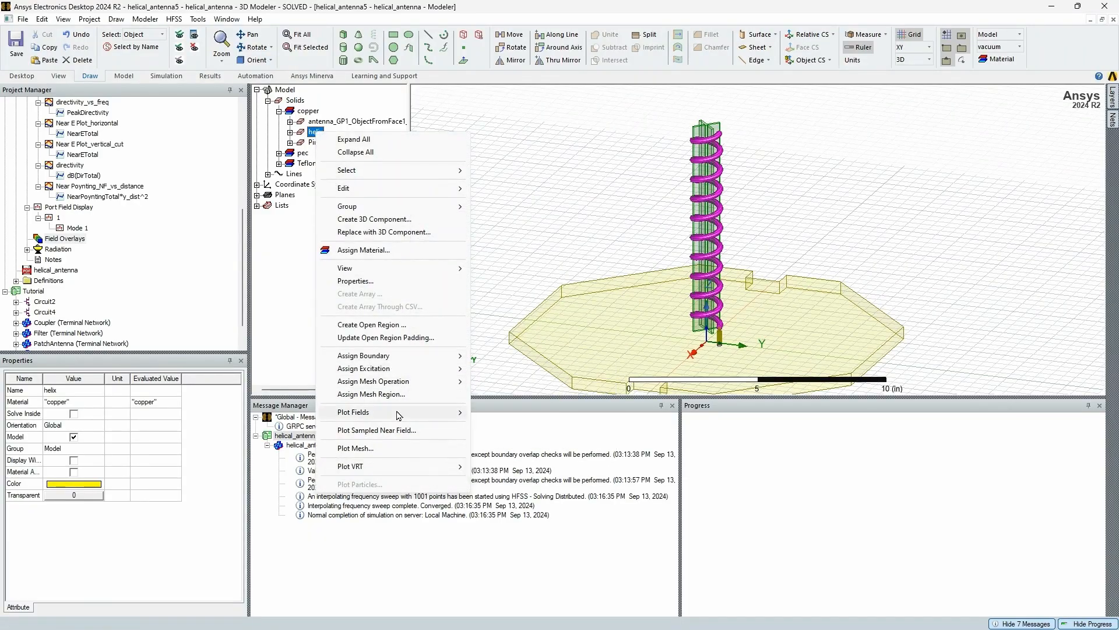
pyautogui.moveTo(408, 412)
pyautogui.moveTo(511, 430)
pyautogui.click(616, 414)
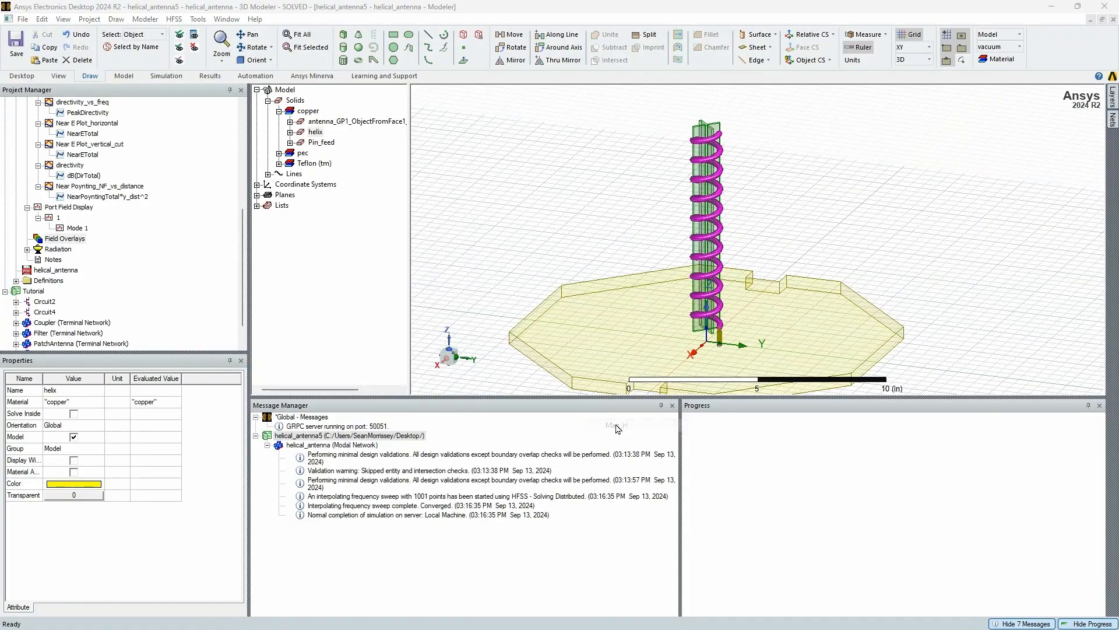
pyautogui.click(541, 428)
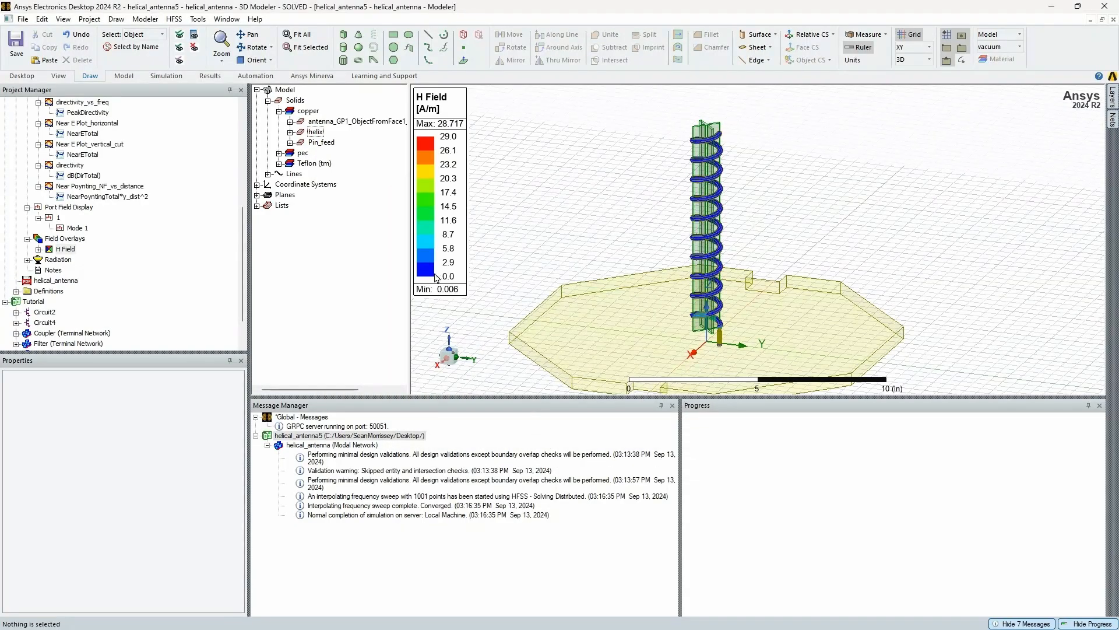
# Set the H Field color key's scale to 250 divisions, apply the change and close the settings
pyautogui.doubleClick(433, 187)
pyautogui.click(55, 55)
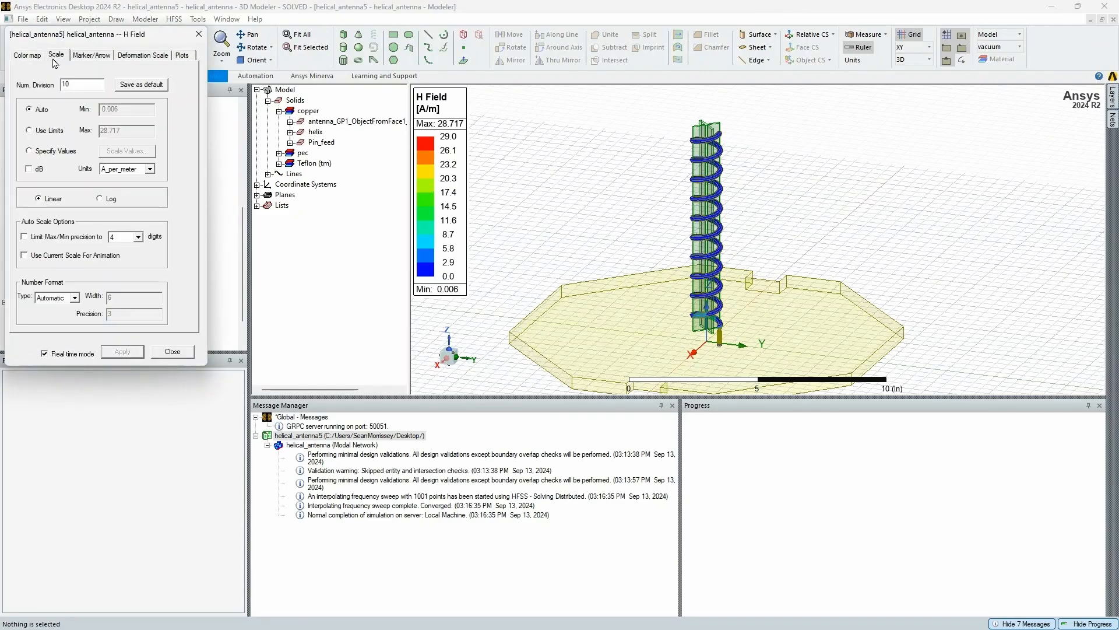
pyautogui.moveTo(74, 89); pyautogui.dragTo(31, 94)
pyautogui.write('250')
pyautogui.click(109, 350)
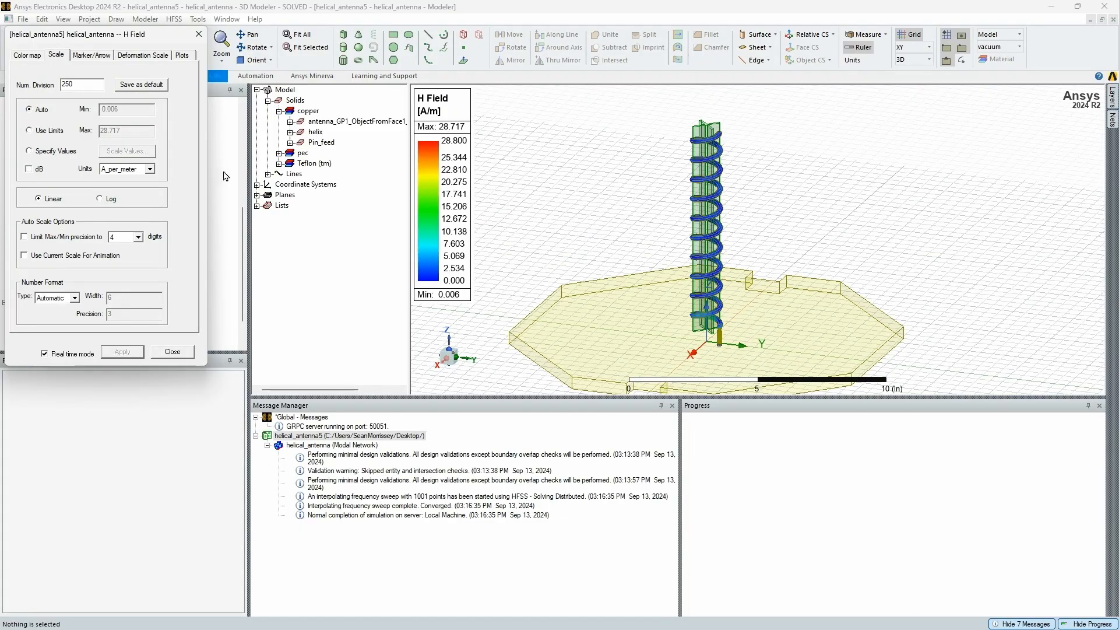
pyautogui.click(200, 35)
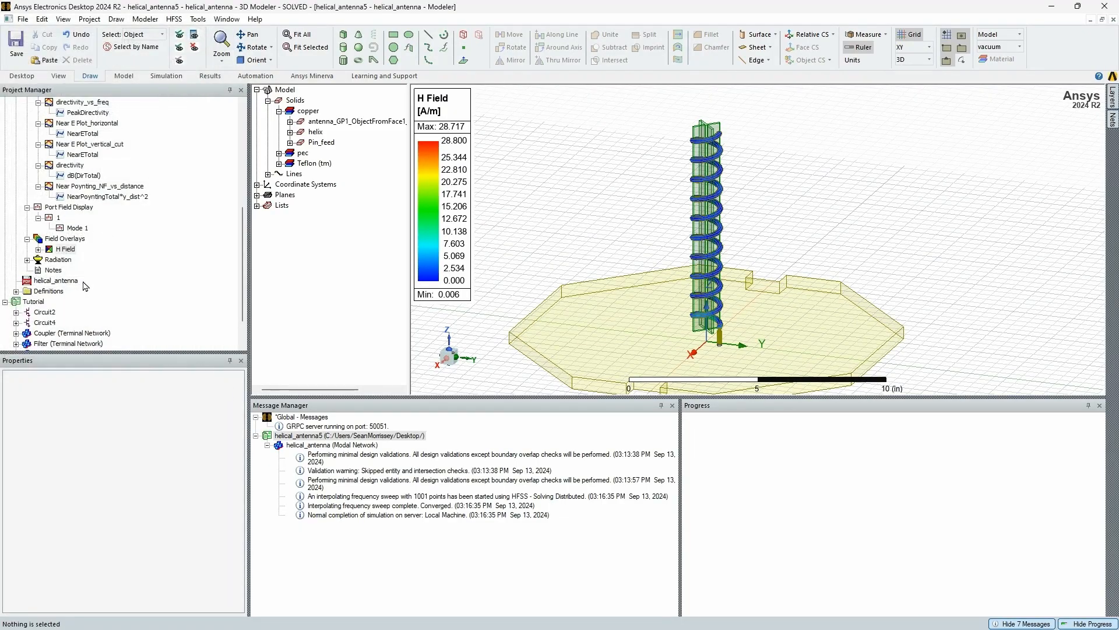
# Animate the Mag_H1 overlay with the phase-swept Animation1, adjust the playback speed and close the animation
pyautogui.click(38, 249)
pyautogui.click(77, 259)
pyautogui.rightClick(80, 262)
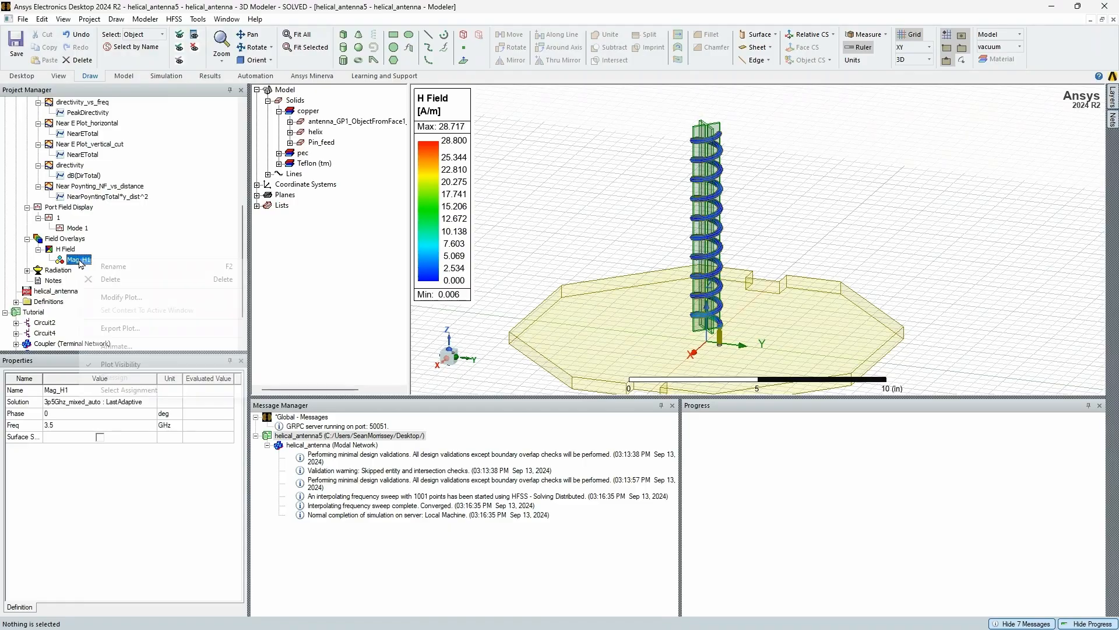
pyautogui.click(143, 348)
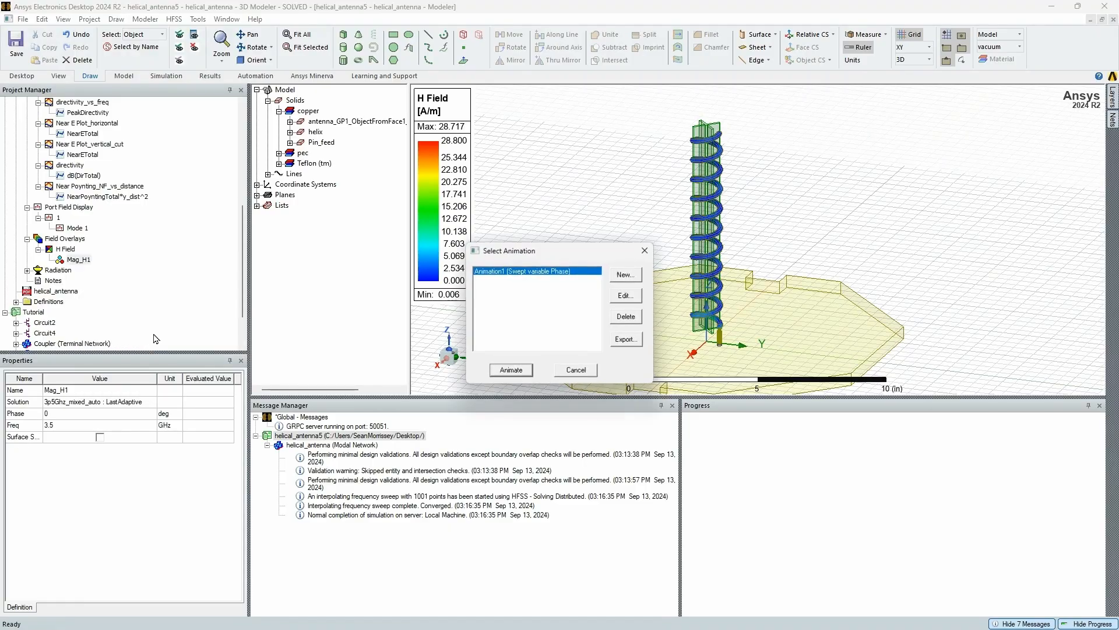
pyautogui.click(511, 370)
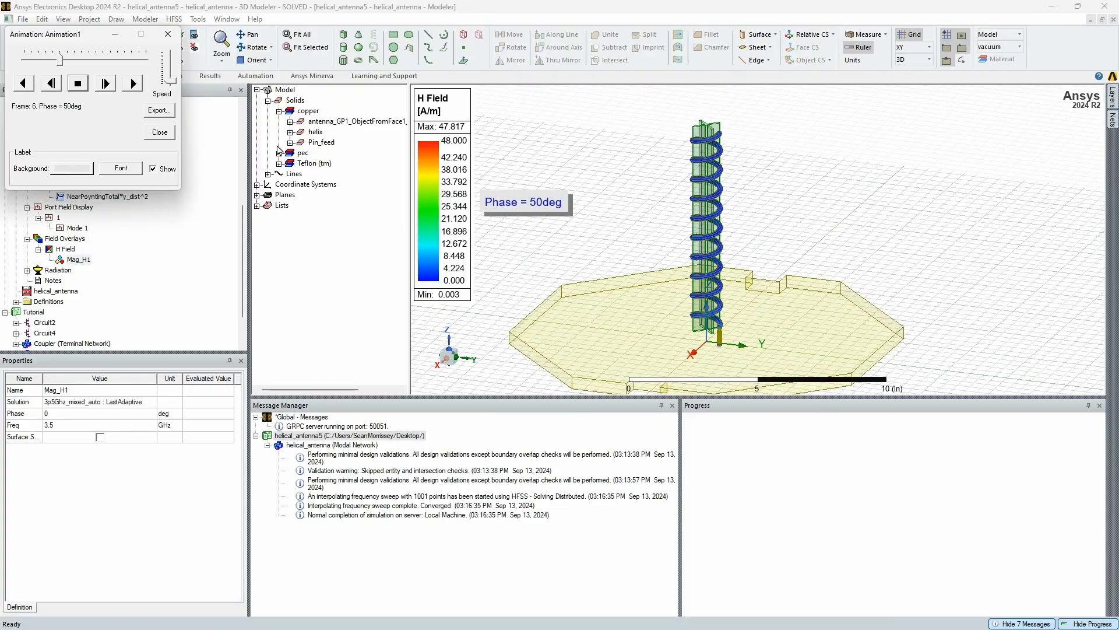
pyautogui.moveTo(169, 81); pyautogui.dragTo(167, 60)
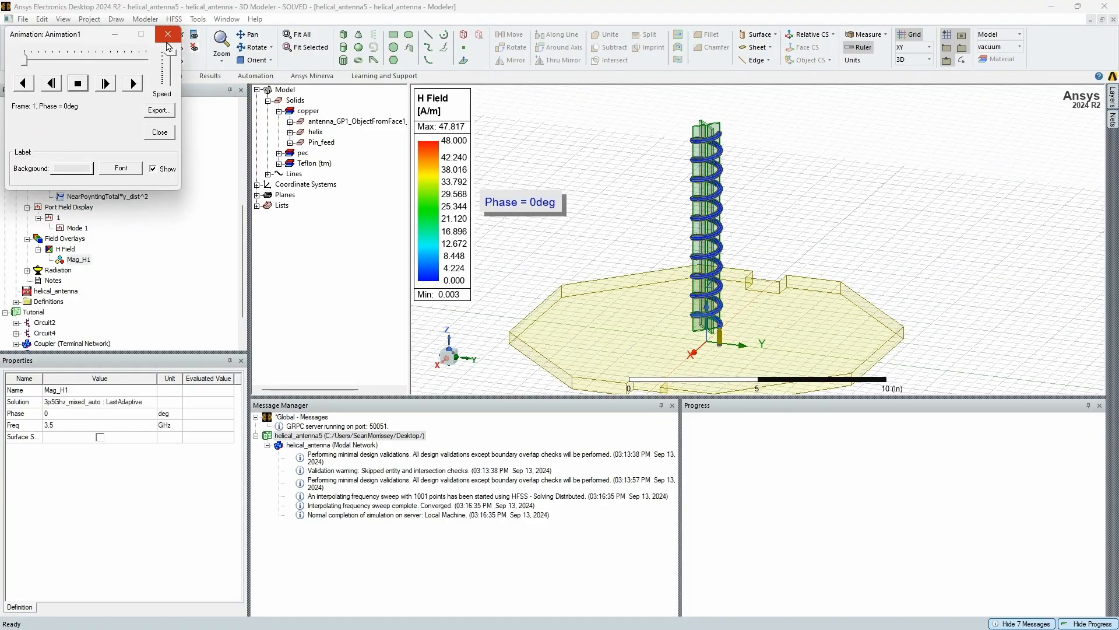
pyautogui.click(167, 34)
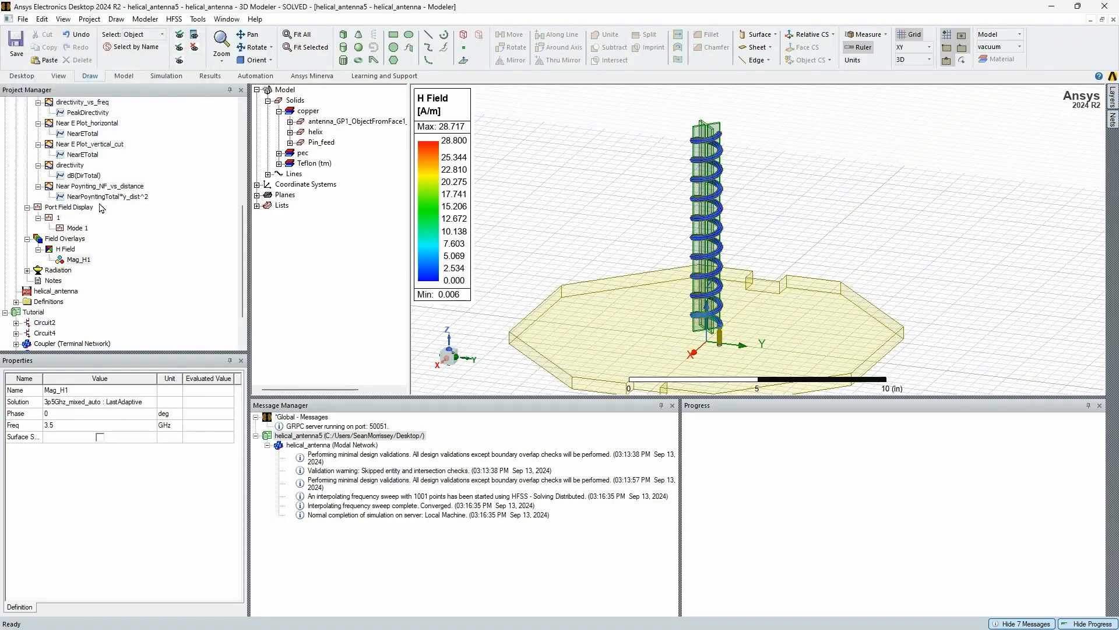
# Delete the Mag_H1 plot from the field overlays
pyautogui.click(79, 260)
pyautogui.press('Delete')
pyautogui.scroll(5, 92, 250)
pyautogui.click(55, 165)
pyautogui.rightClick(56, 165)
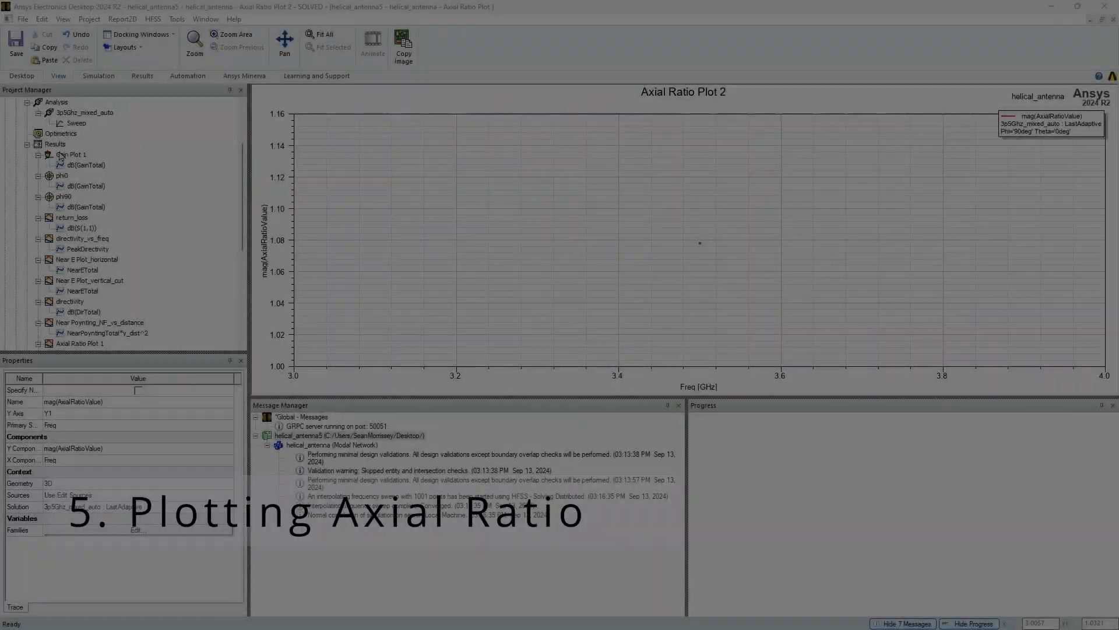
# Start a far fields rectangular plot report using the 3p5Ghz_mixed_auto : Sweep solution with Freq as the primary sweep
pyautogui.rightClick(56, 144)
pyautogui.moveTo(152, 220)
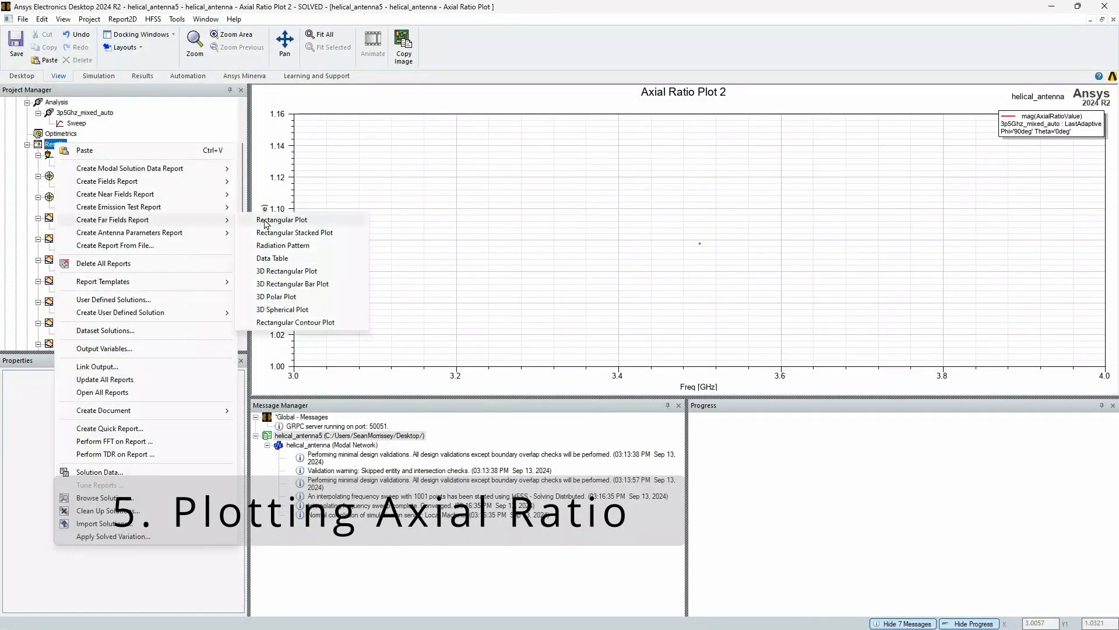
pyautogui.click(266, 222)
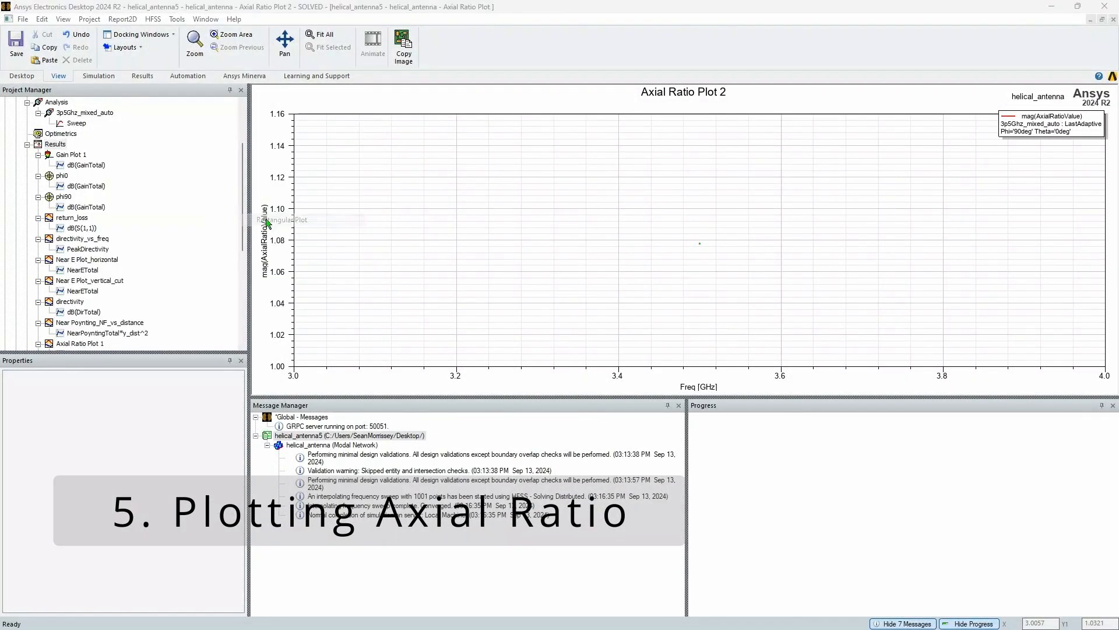
pyautogui.click(452, 258)
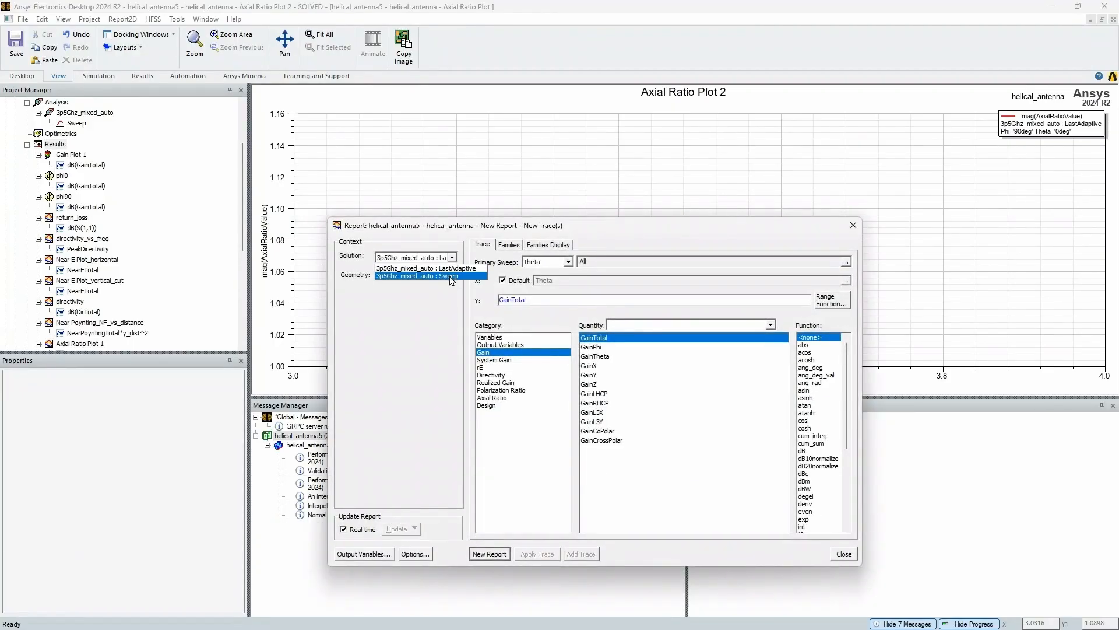
pyautogui.click(452, 276)
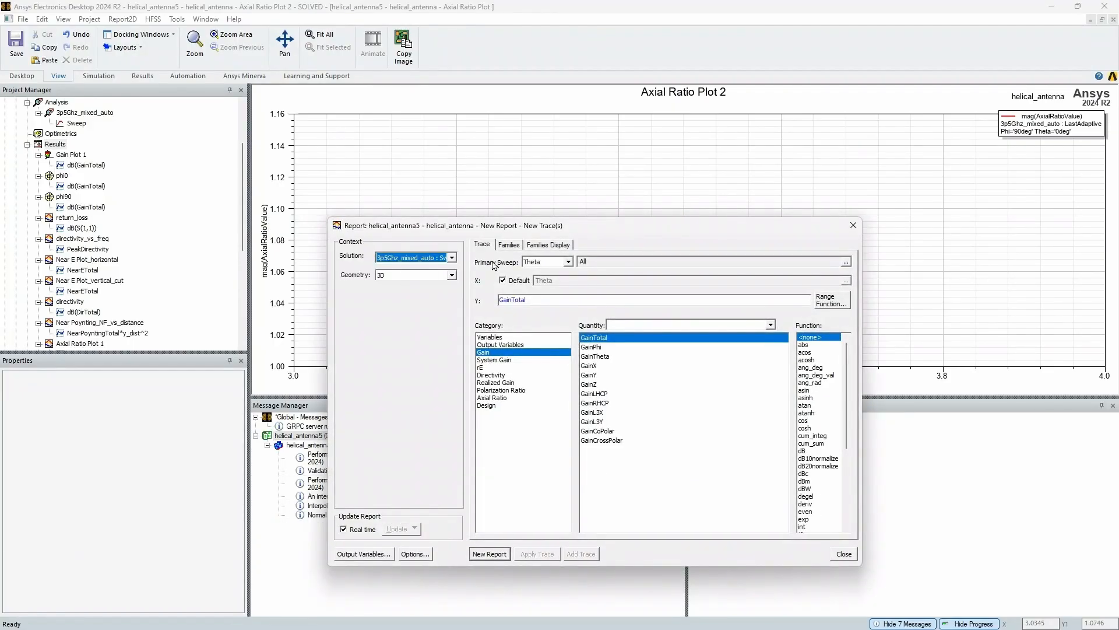
pyautogui.click(558, 263)
pyautogui.click(542, 271)
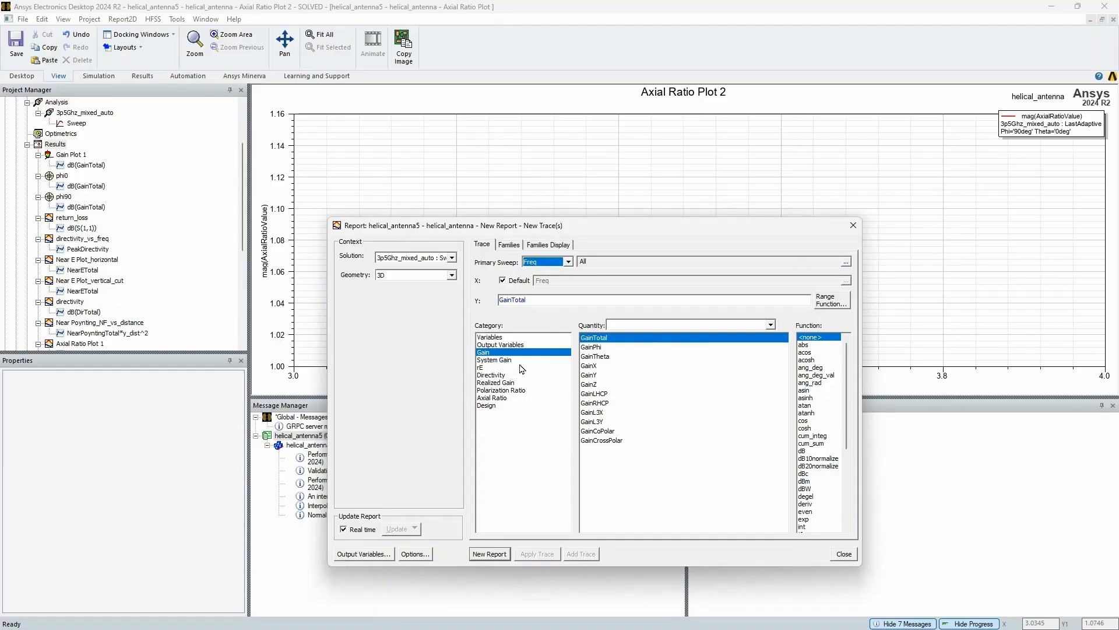
# Set the report's Y quantity to AxialRatioValue from the Axial Ratio category with the dB function
pyautogui.click(503, 383)
pyautogui.click(502, 390)
pyautogui.click(503, 397)
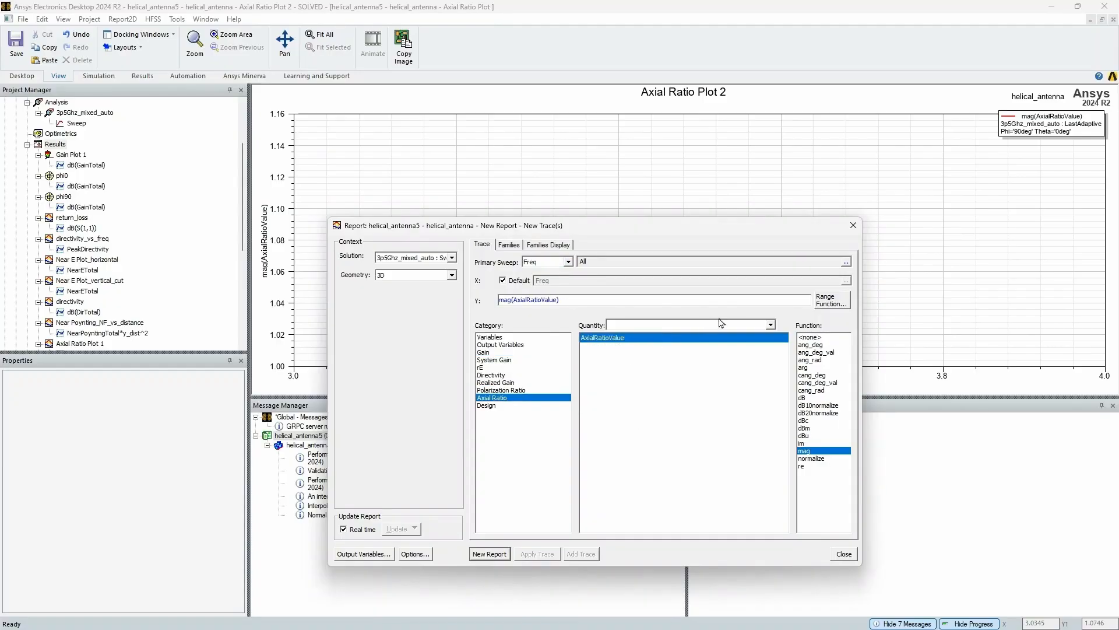
pyautogui.click(812, 398)
# Restrict the Theta family variable of the axial ratio report to 0deg
pyautogui.click(509, 245)
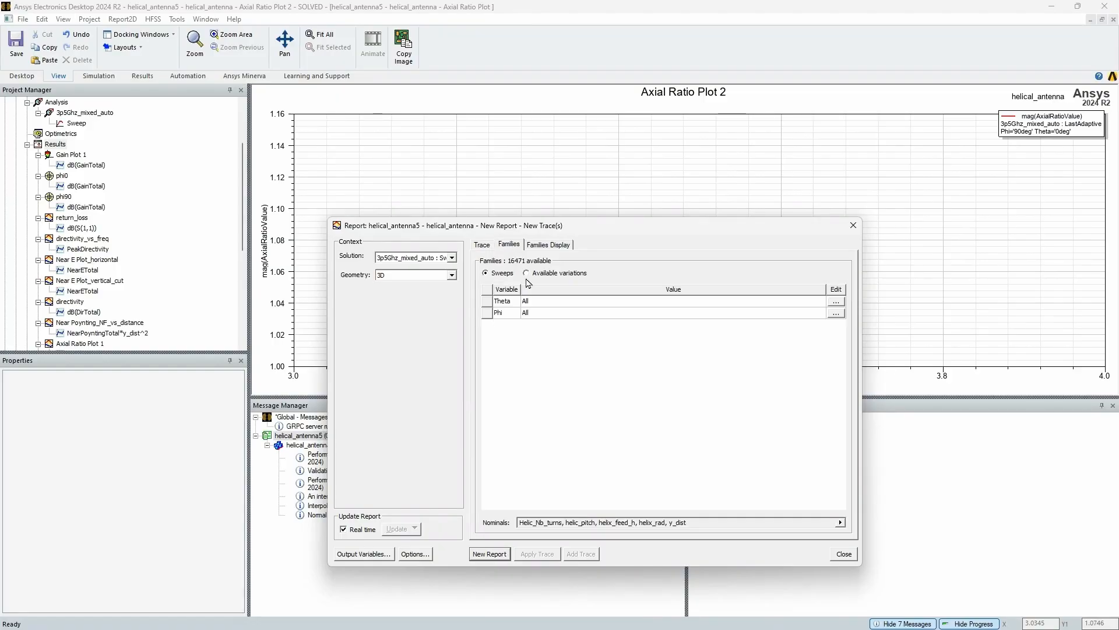
pyautogui.click(836, 302)
pyautogui.click(897, 382)
pyautogui.scroll(-20, 889, 386)
pyautogui.scroll(20, 887, 388)
pyautogui.scroll(7, 887, 365)
pyautogui.click(861, 337)
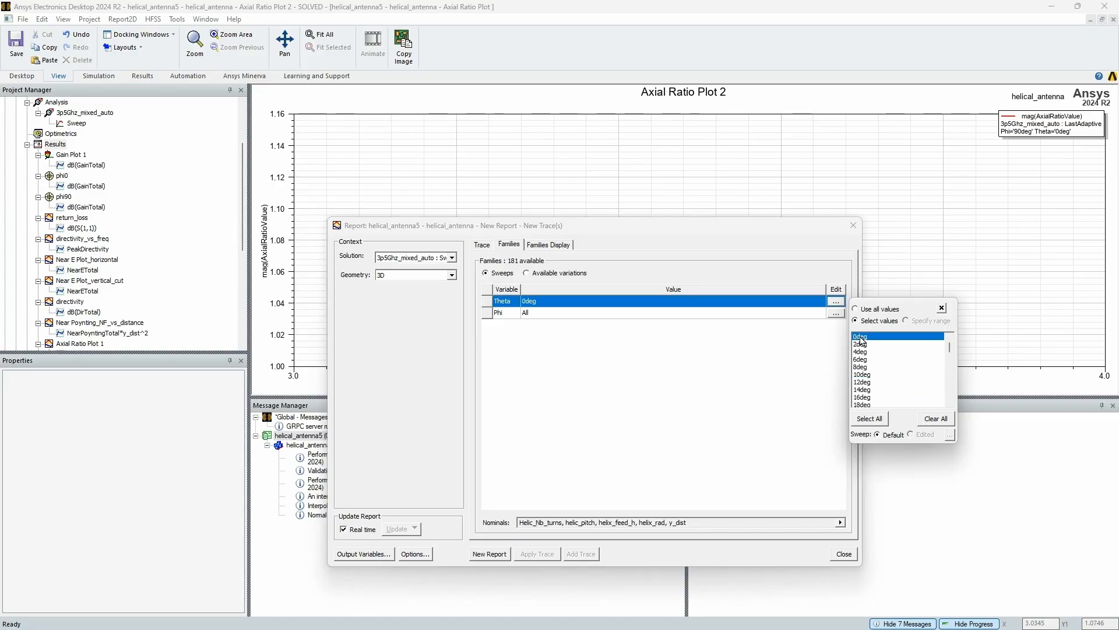
# Restrict the Phi family variable to 90deg and create the new axial ratio report, moving its dialog off the plot
pyautogui.click(836, 313)
pyautogui.click(866, 385)
pyautogui.scroll(-3, 886, 409)
pyautogui.scroll(-18, 886, 410)
pyautogui.scroll(-2, 868, 371)
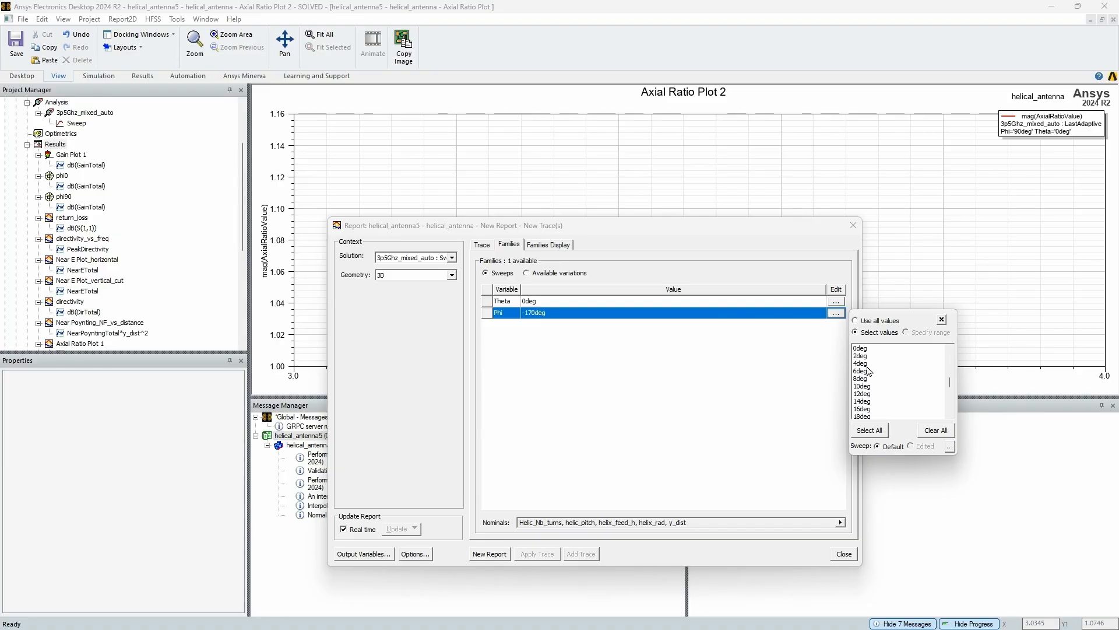
pyautogui.scroll(-5, 869, 367)
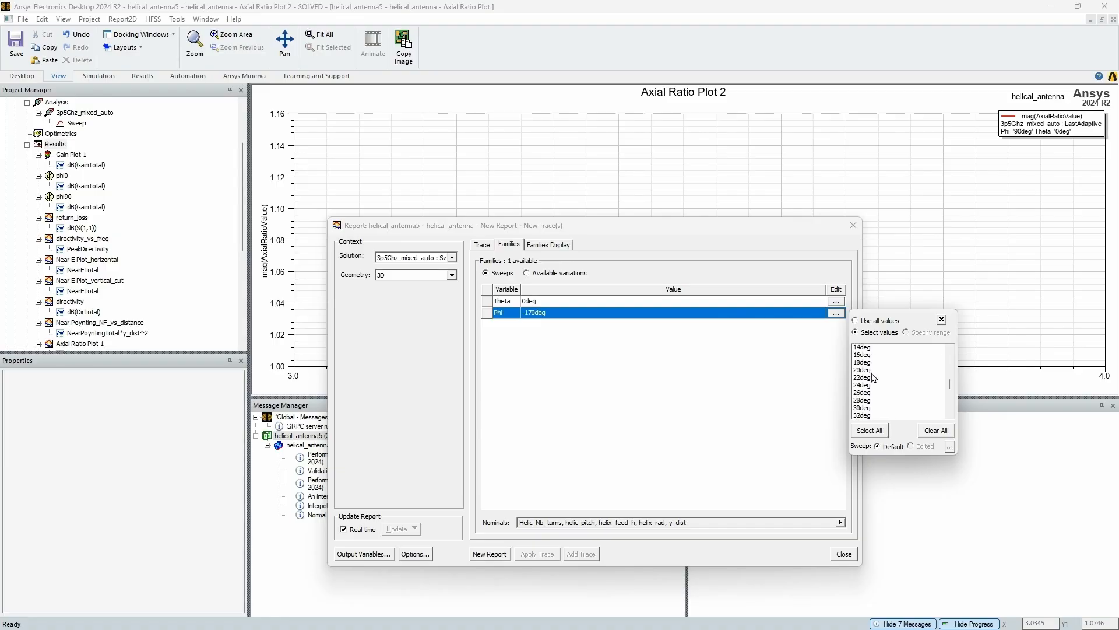
pyautogui.scroll(-5, 875, 381)
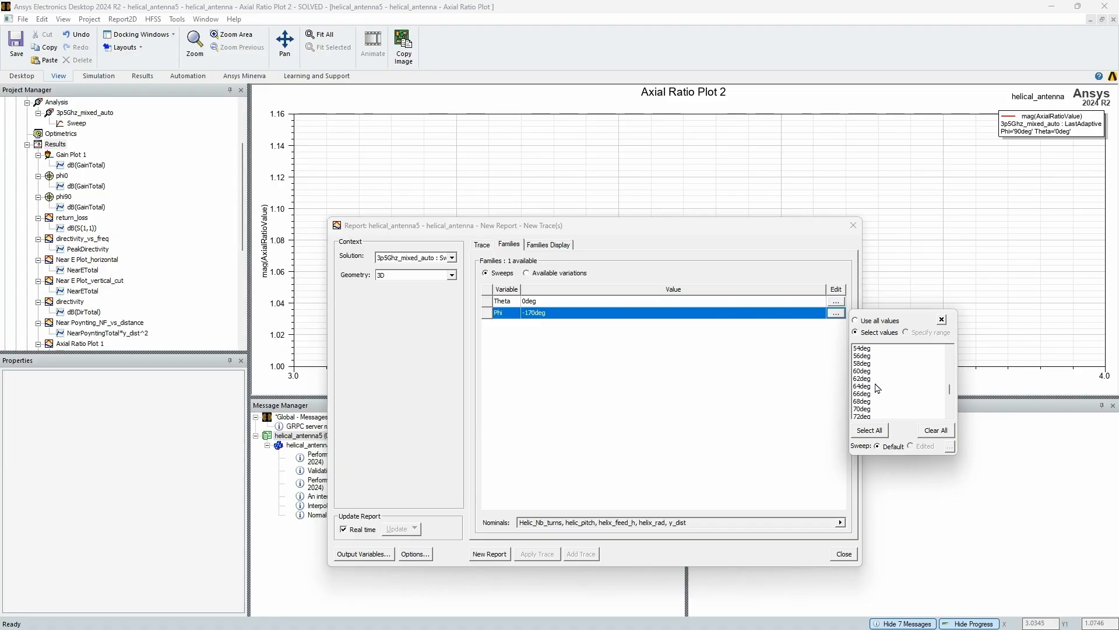
pyautogui.scroll(-3, 878, 389)
pyautogui.click(874, 394)
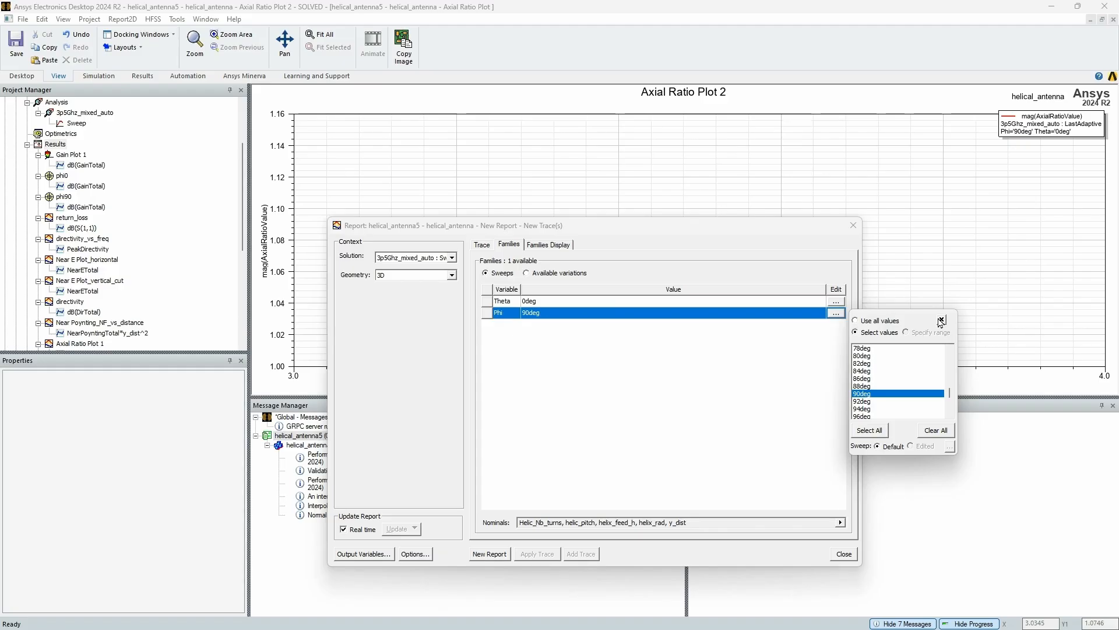
pyautogui.click(941, 320)
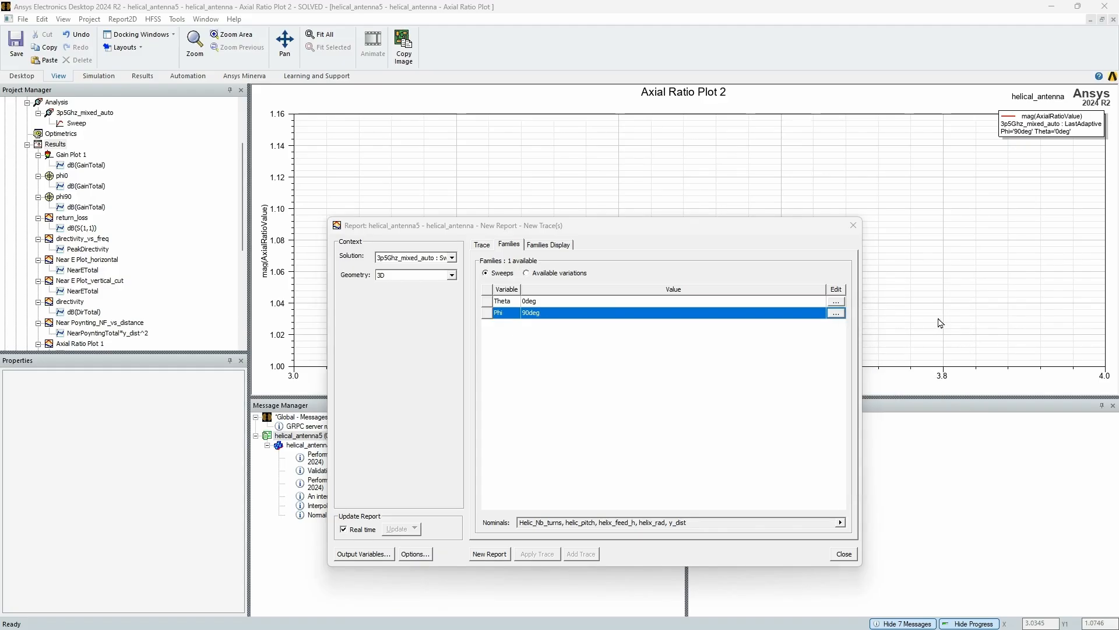
pyautogui.click(490, 554)
pyautogui.moveTo(634, 237); pyautogui.dragTo(642, 529)
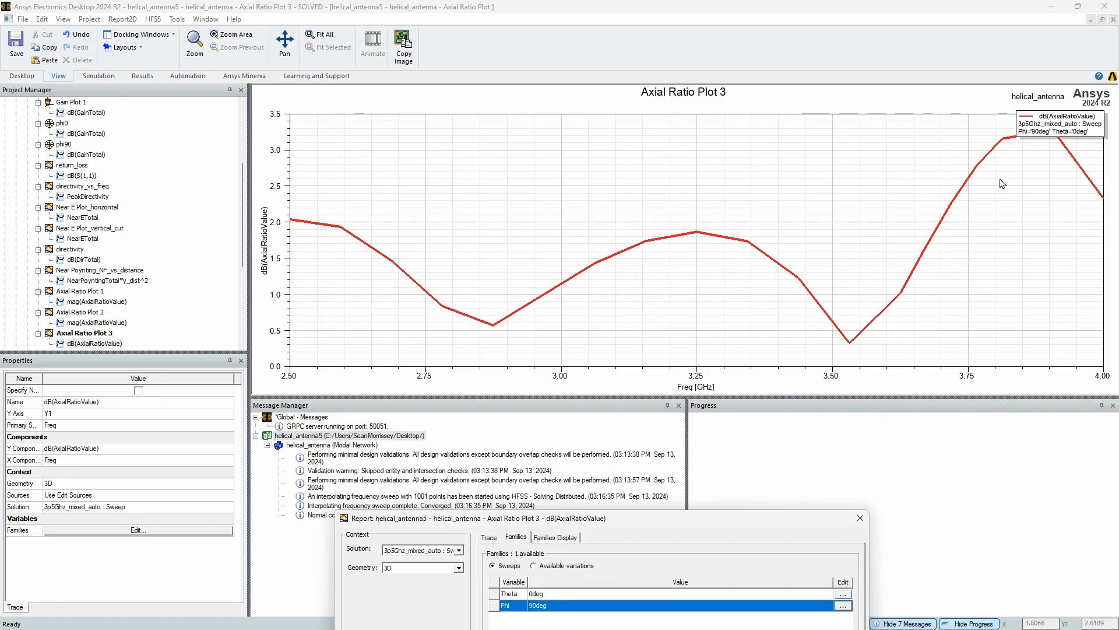
# Move the legend of Axial Ratio Plot 3 off the curve to the empty area beside the plot title
pyautogui.moveTo(1055, 124)
pyautogui.mouseDown()
pyautogui.moveTo(802, 207)
pyautogui.moveTo(758, 280)
pyautogui.moveTo(577, 113)
pyautogui.moveTo(605, 104)
pyautogui.moveTo(521, 95)
pyautogui.mouseUp()
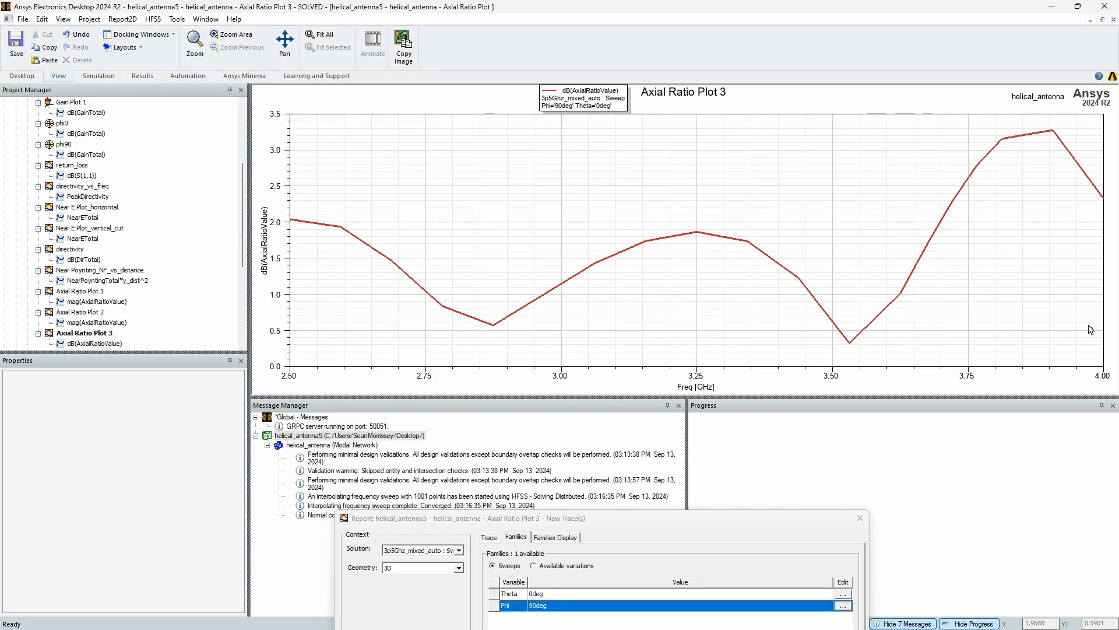
# Review the existing Gain Plot 1, return_loss and Axial Ratio Plot 3 reports, closing each trace dialog that opens
pyautogui.scroll(2, 66, 211)
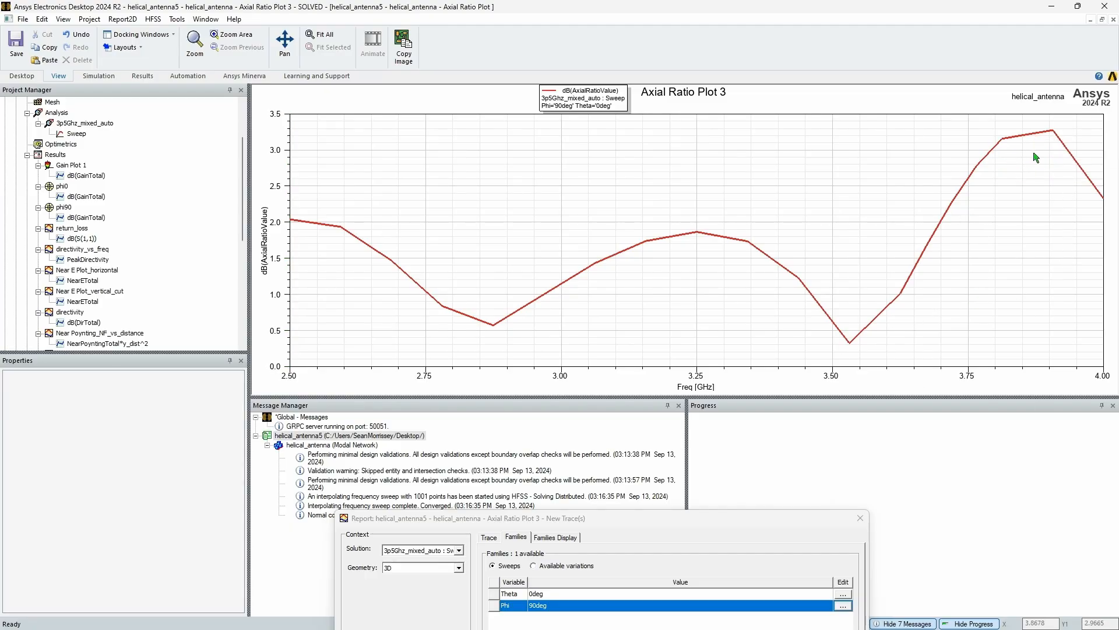
pyautogui.doubleClick(76, 175)
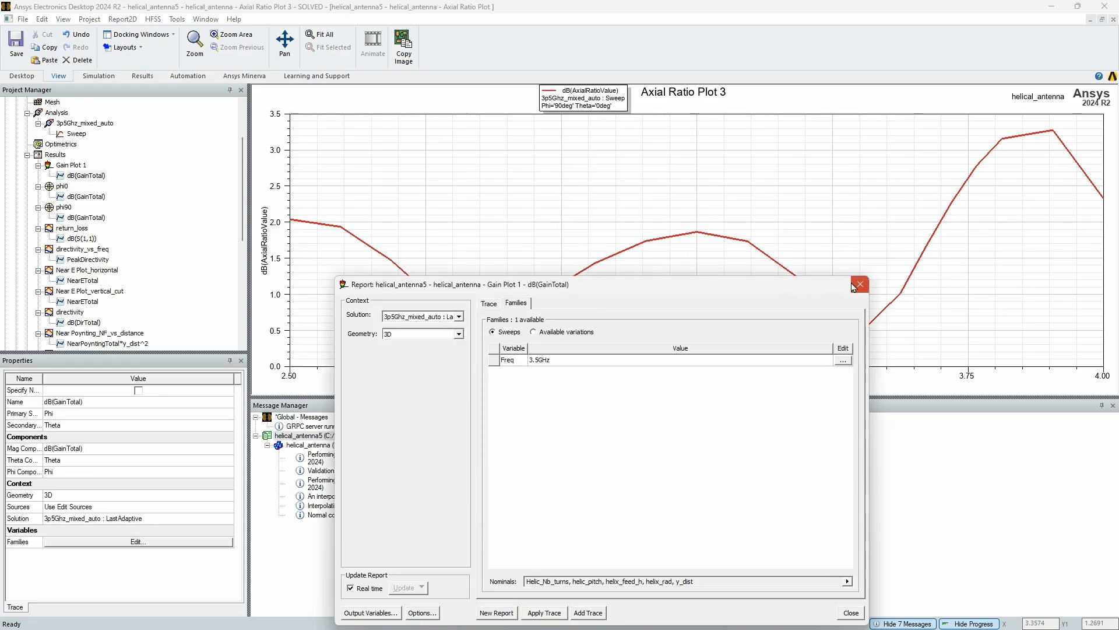
pyautogui.click(853, 281)
pyautogui.doubleClick(73, 165)
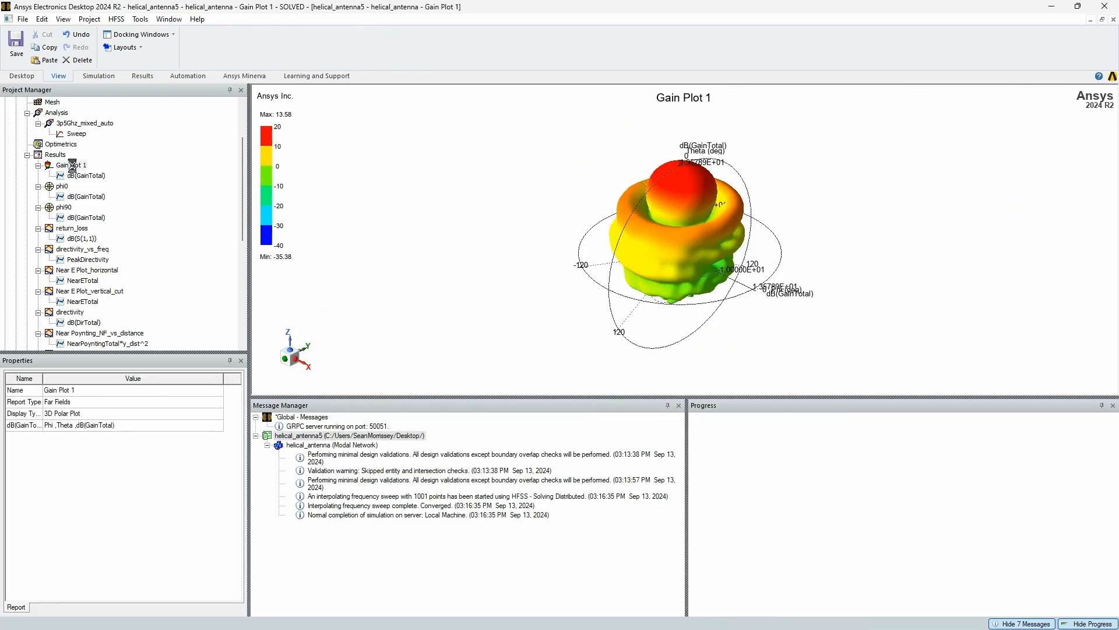
pyautogui.doubleClick(79, 239)
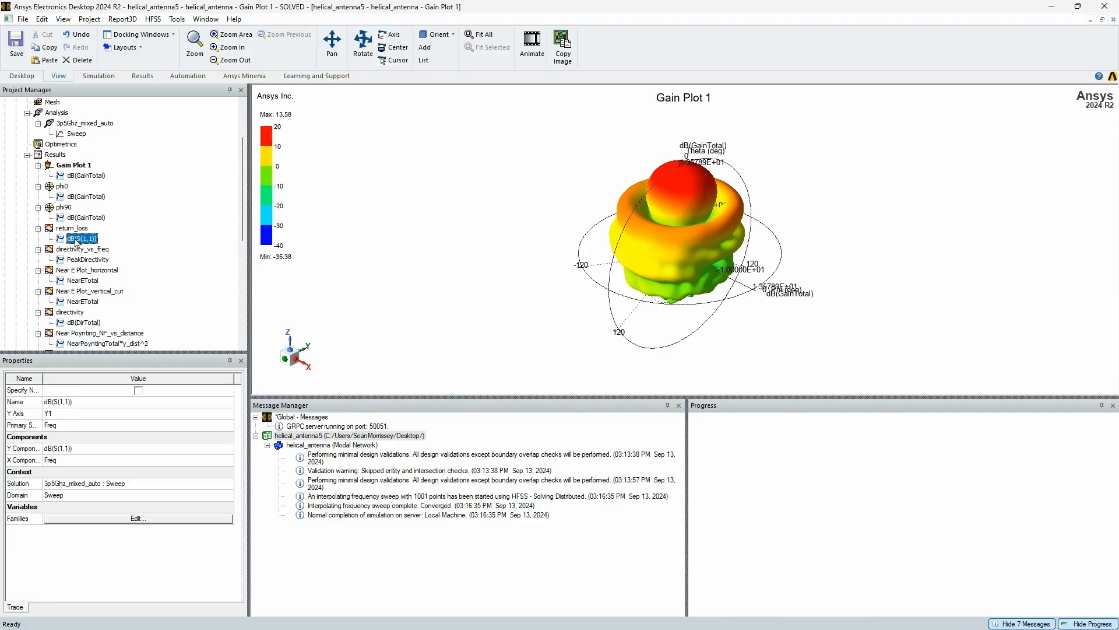
pyautogui.click(861, 290)
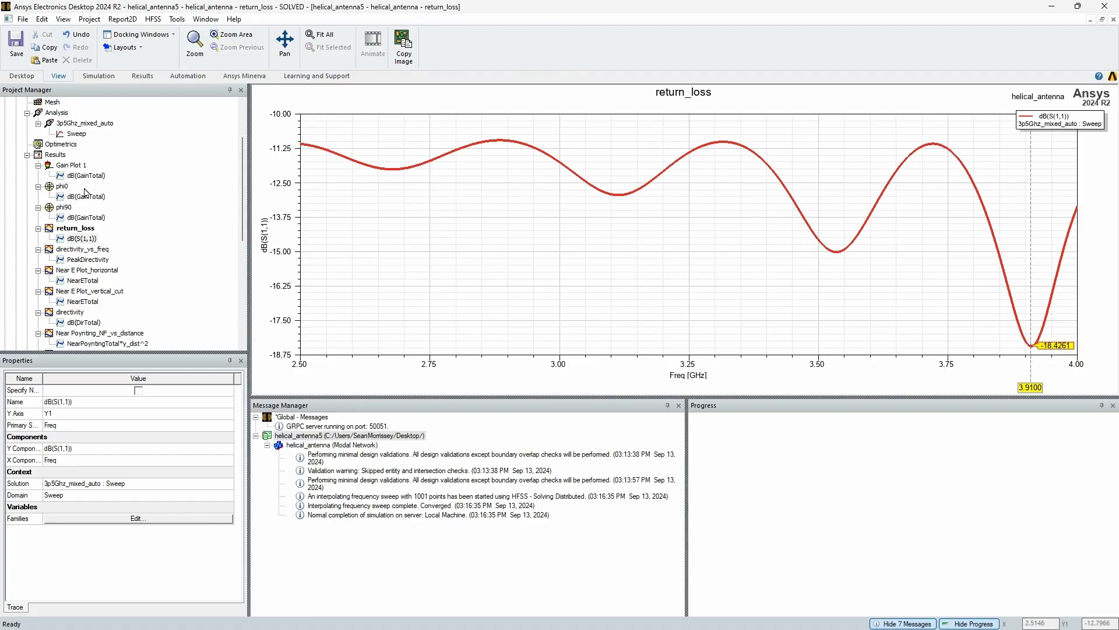
pyautogui.click(56, 154)
pyautogui.scroll(-3, 92, 284)
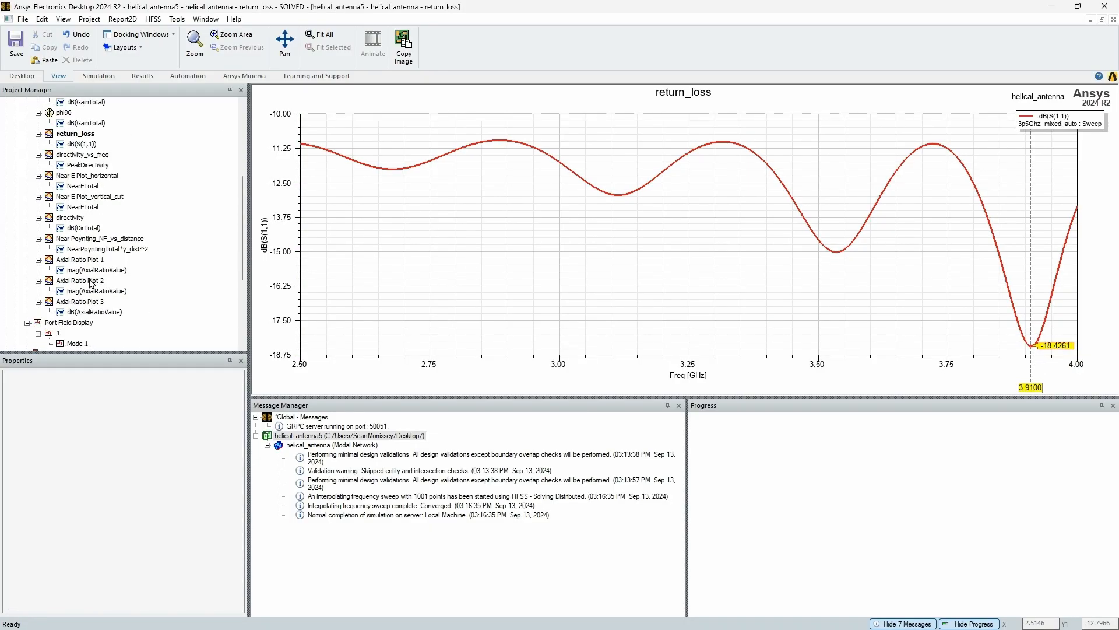
pyautogui.doubleClick(92, 313)
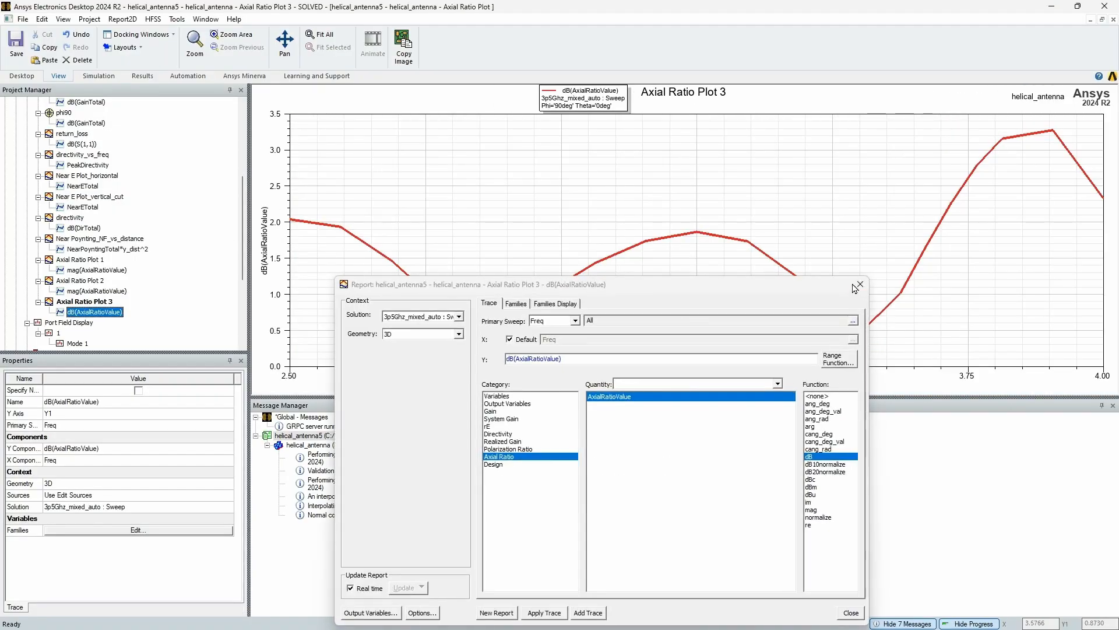
pyautogui.press('Escape')
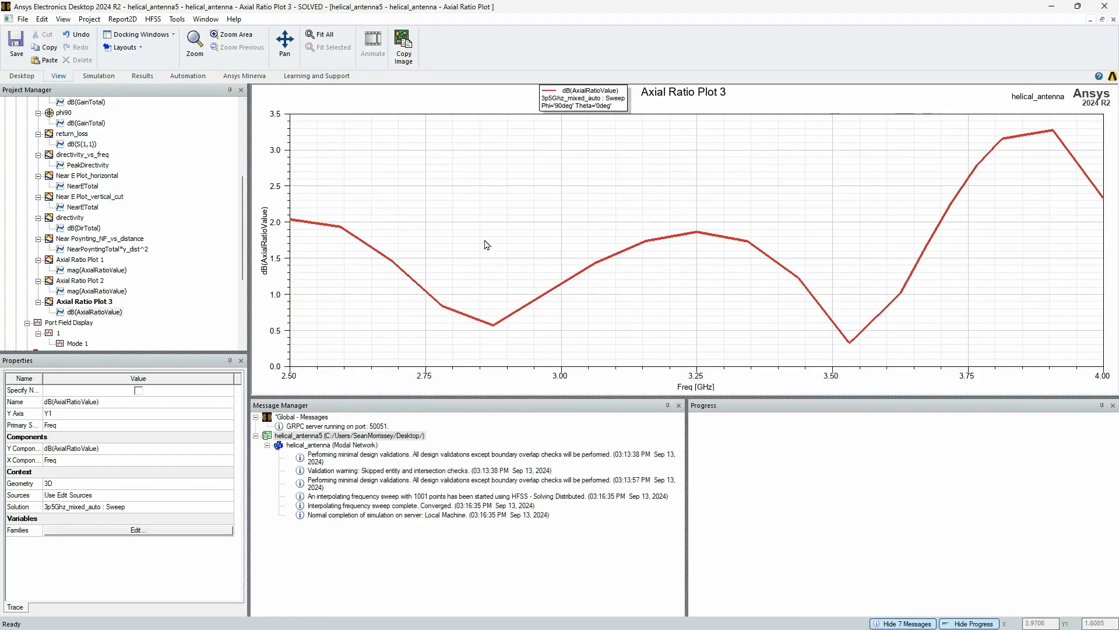
# Start an antenna parameters rectangular plot report from the Results and reposition its dialog
pyautogui.scroll(3, 69, 179)
pyautogui.click(53, 155)
pyautogui.rightClick(54, 154)
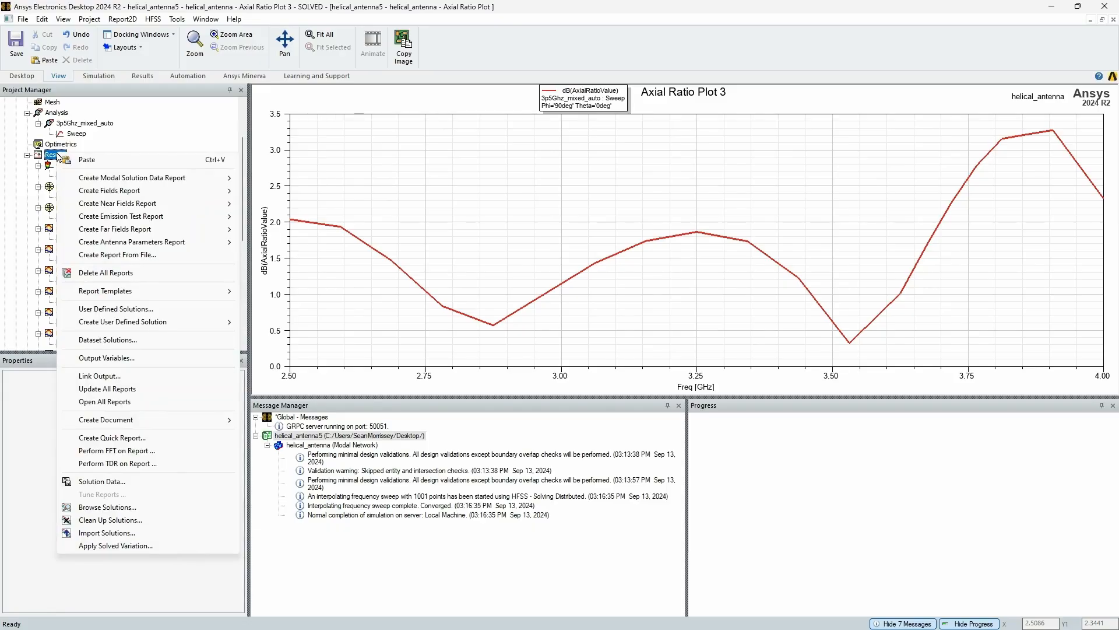
pyautogui.moveTo(163, 247)
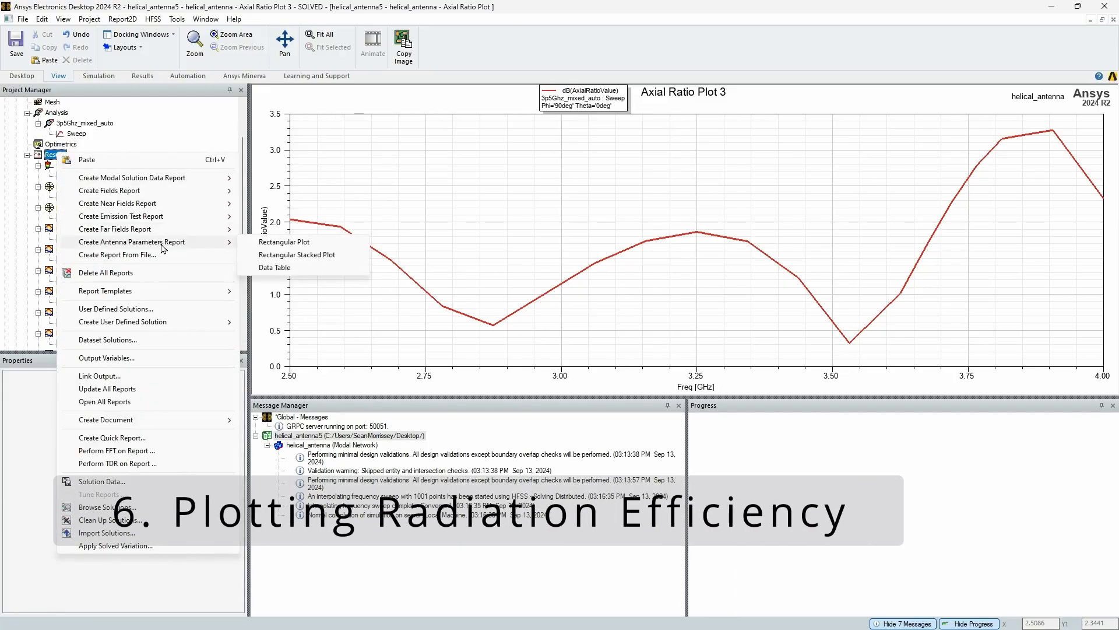
pyautogui.click(273, 243)
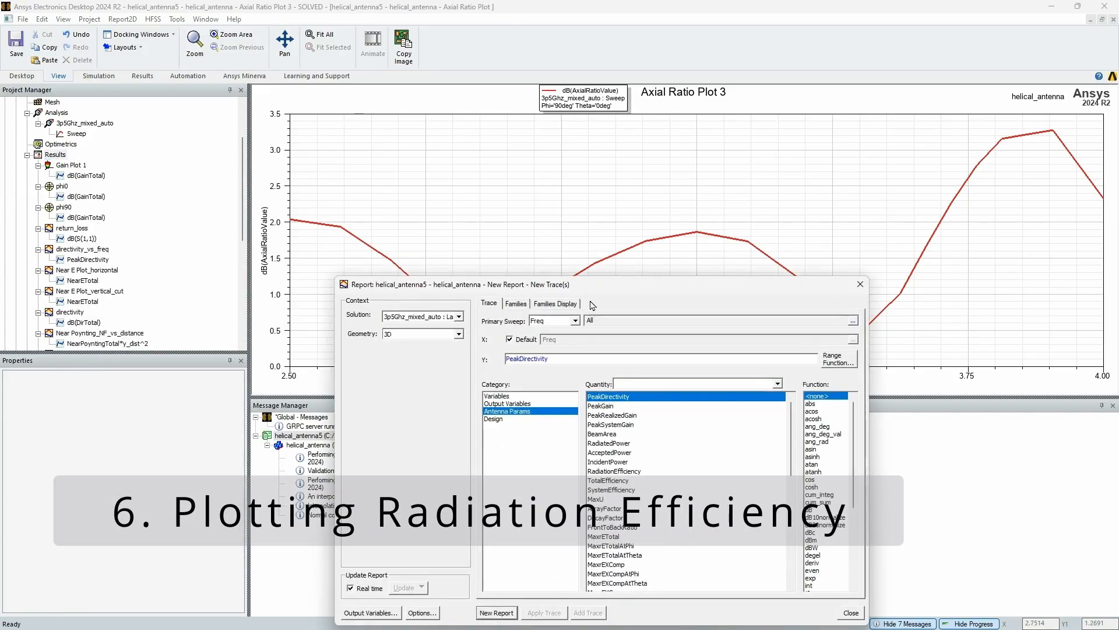
pyautogui.moveTo(637, 286); pyautogui.dragTo(567, 87)
# Create a report of RadiationEfficiency with the dB function for the LastAdaptive solution and move the dialog off the plot
pyautogui.scroll(-6, 567, 276)
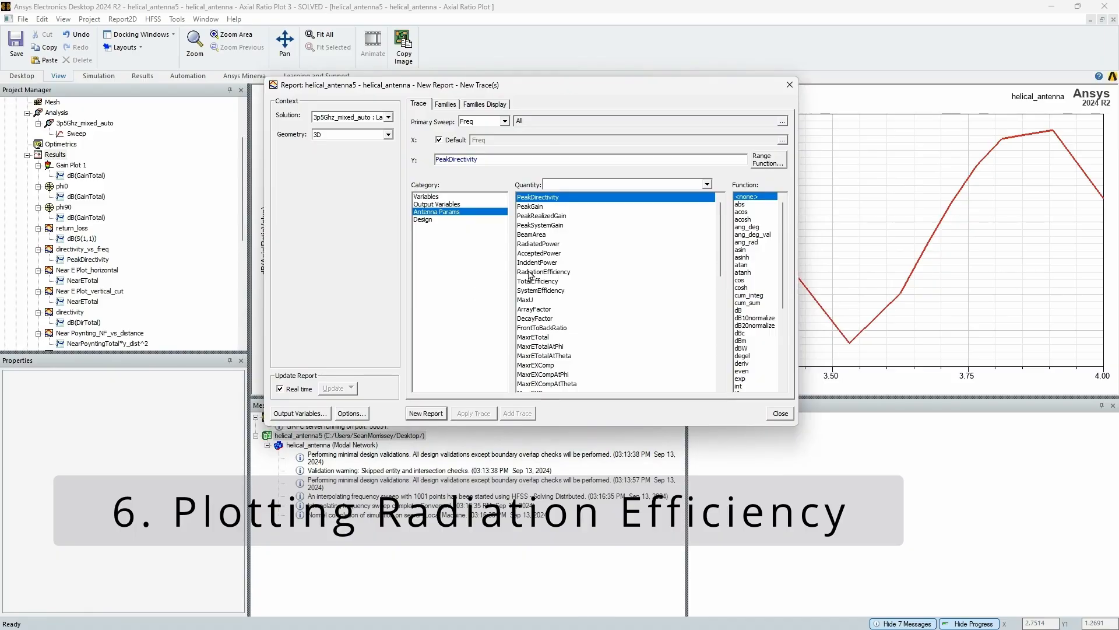
pyautogui.scroll(-1, 568, 275)
pyautogui.scroll(7, 569, 279)
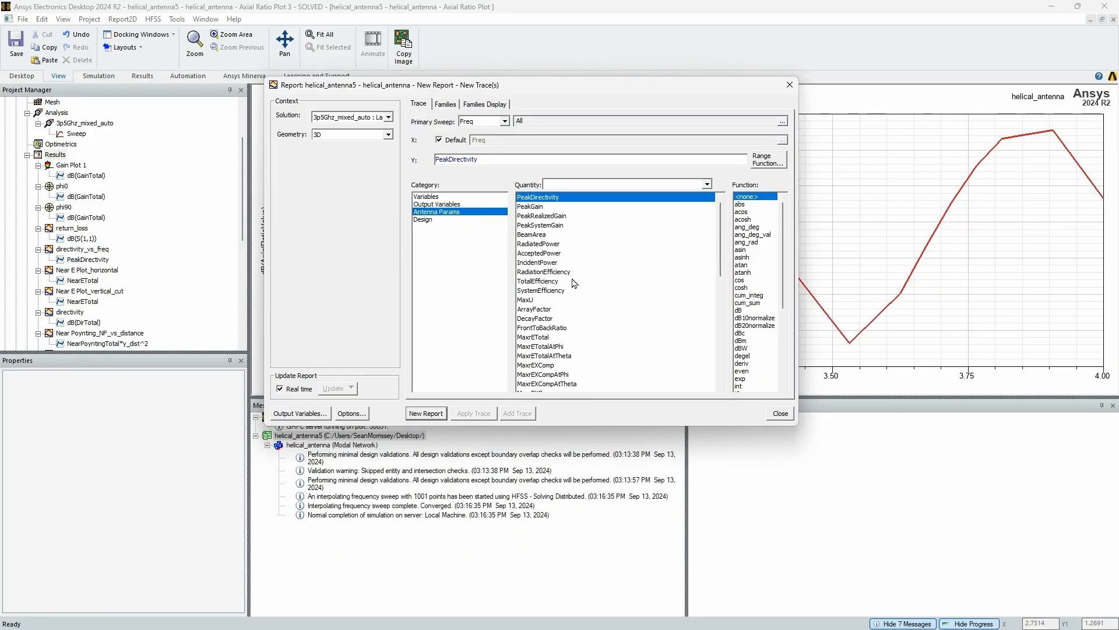
pyautogui.click(572, 272)
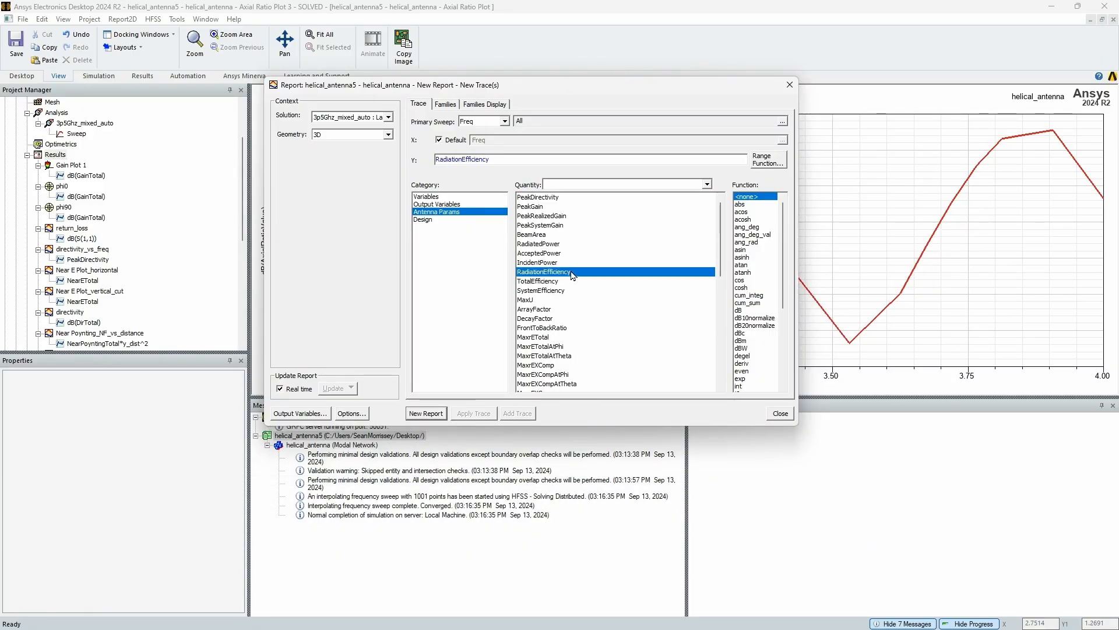
pyautogui.click(758, 310)
pyautogui.click(425, 414)
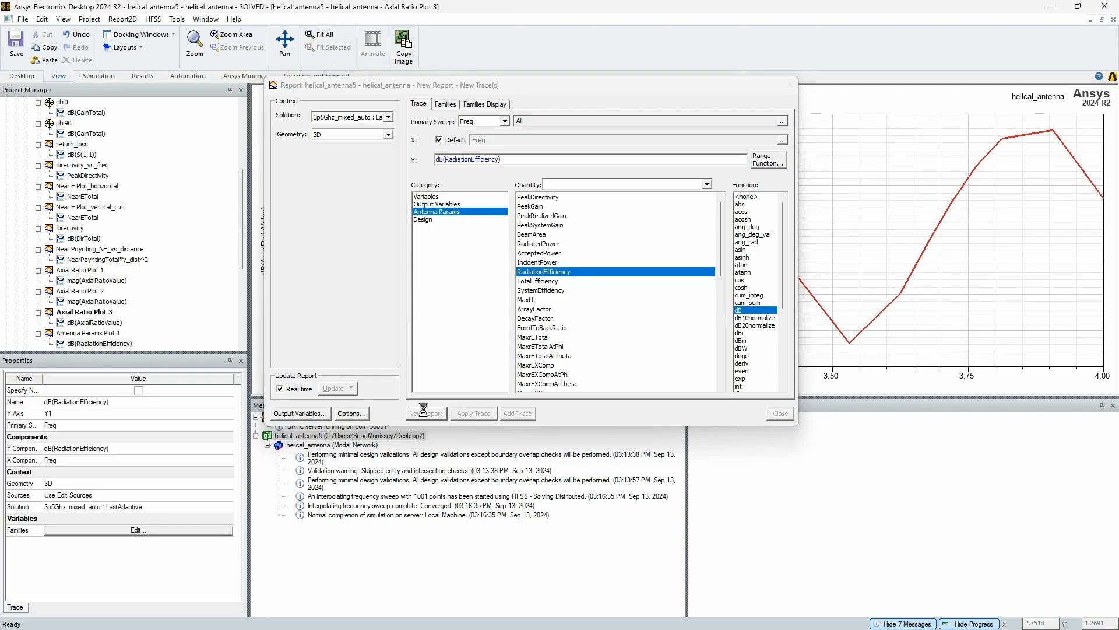
pyautogui.moveTo(581, 90); pyautogui.dragTo(645, 419)
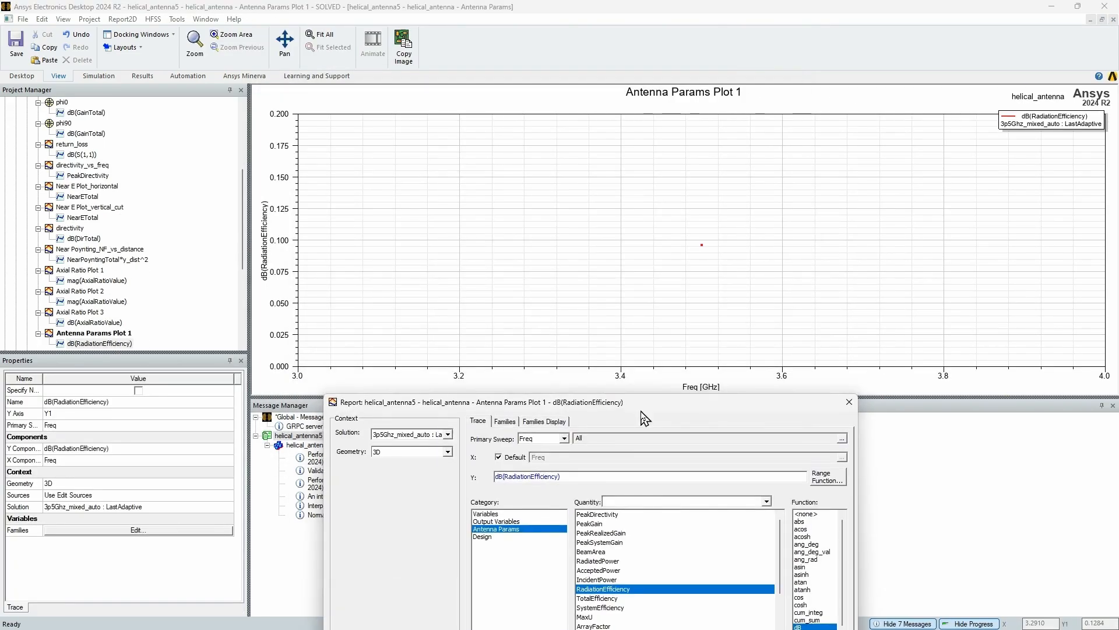
# Switch the solution to 3p5Ghz_mixed_auto : Sweep, create a new dB(RadiationEfficiency) versus Freq report, and uncover the plot
pyautogui.moveTo(704, 247)
pyautogui.moveTo(631, 409); pyautogui.dragTo(596, 351)
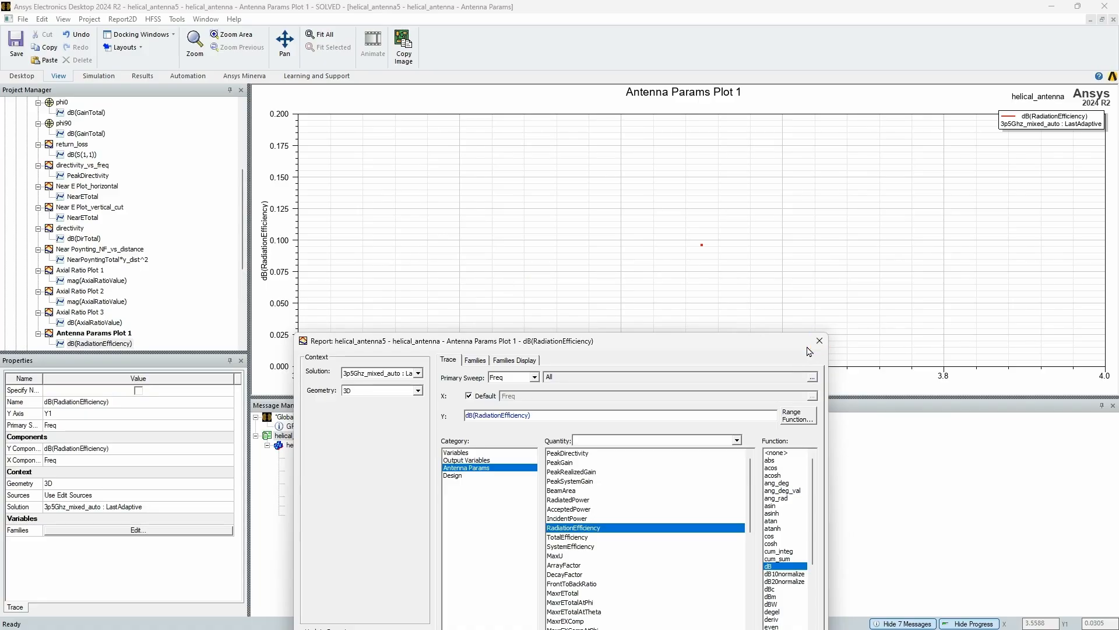
pyautogui.moveTo(770, 348); pyautogui.dragTo(761, 281)
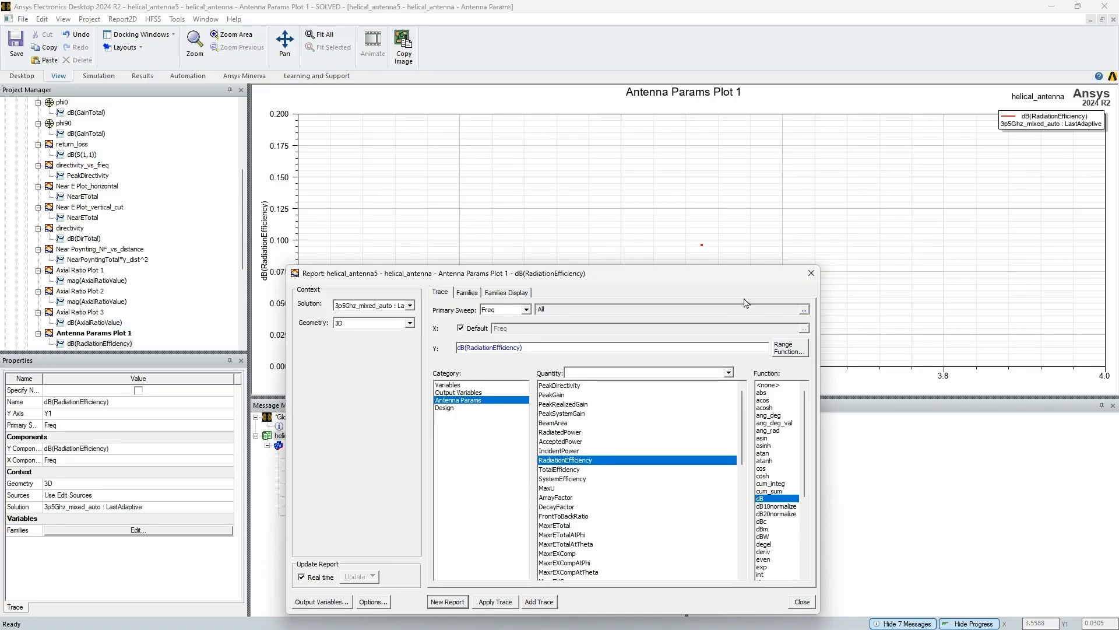
pyautogui.click(410, 305)
pyautogui.click(400, 325)
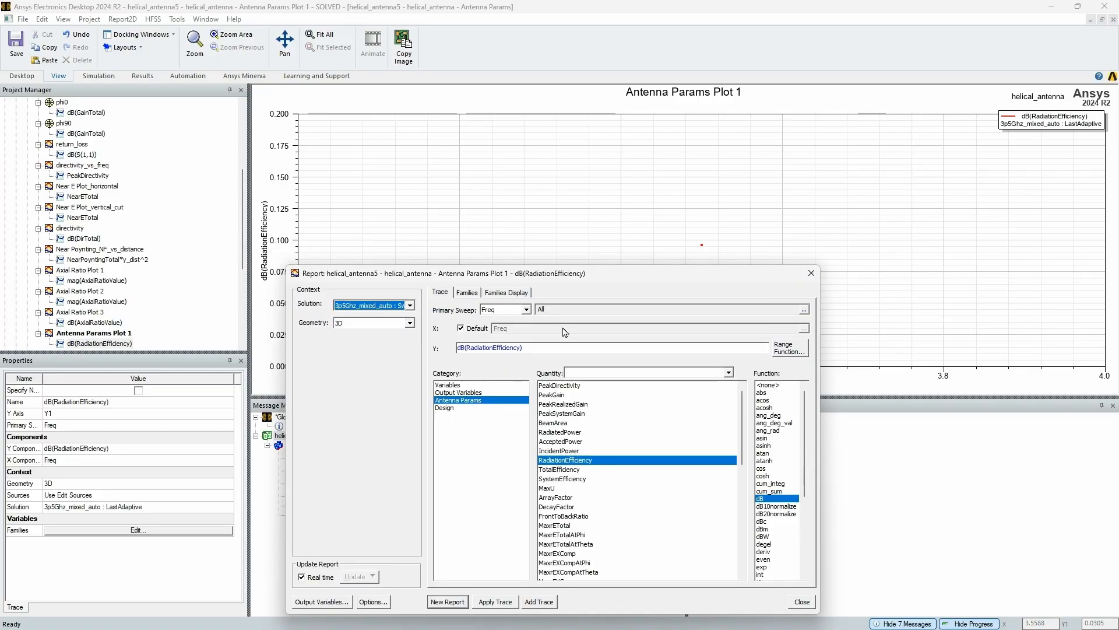
pyautogui.click(475, 292)
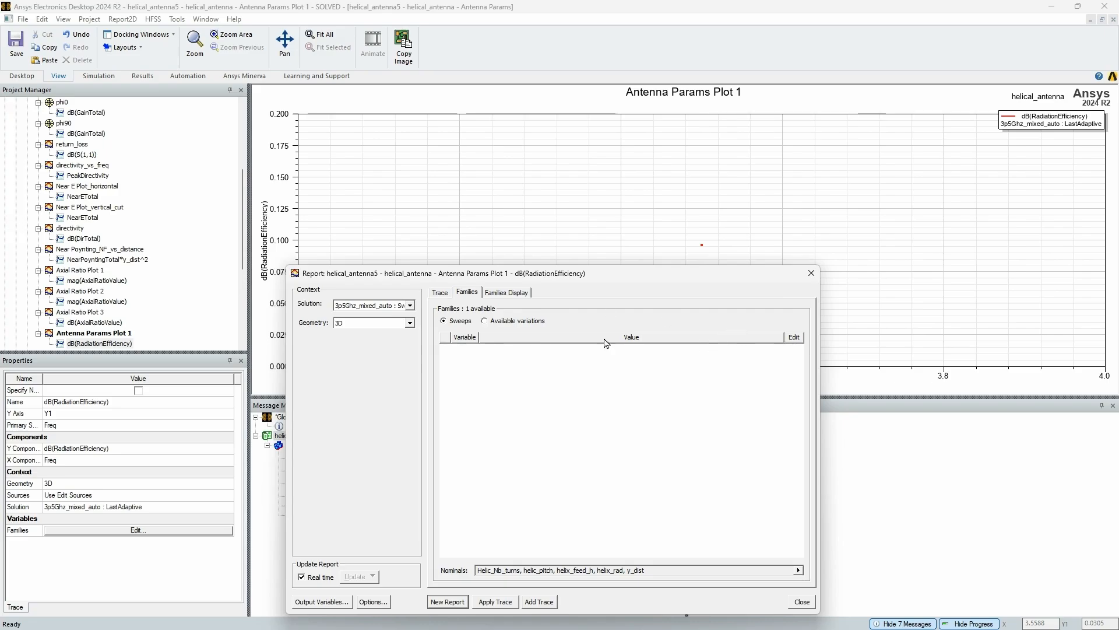
pyautogui.click(439, 292)
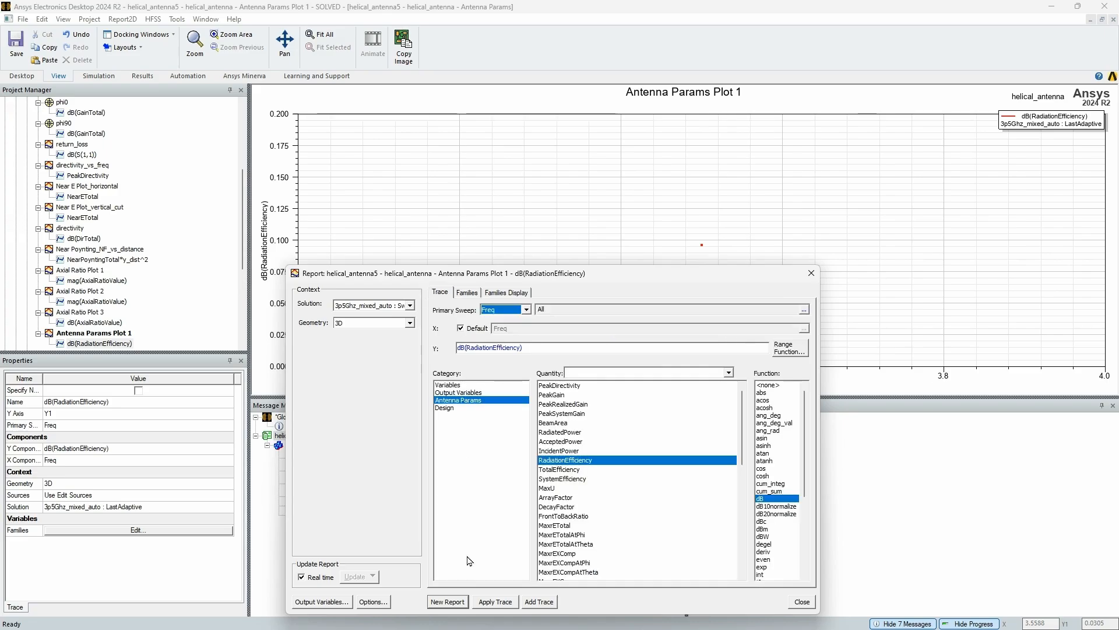
pyautogui.click(465, 603)
pyautogui.moveTo(581, 282); pyautogui.dragTo(582, 521)
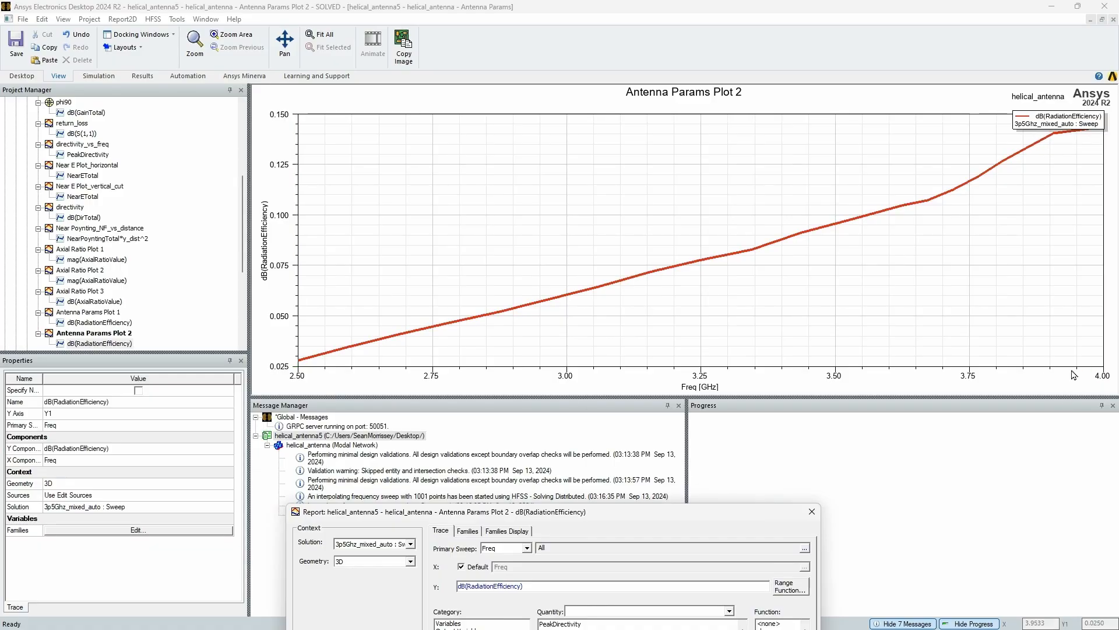
# Close the report dialog of the swept radiation efficiency plot
pyautogui.moveTo(739, 513)
pyautogui.mouseDown()
pyautogui.moveTo(644, 211)
pyautogui.moveTo(673, 158)
pyautogui.mouseUp()
pyautogui.click(760, 159)
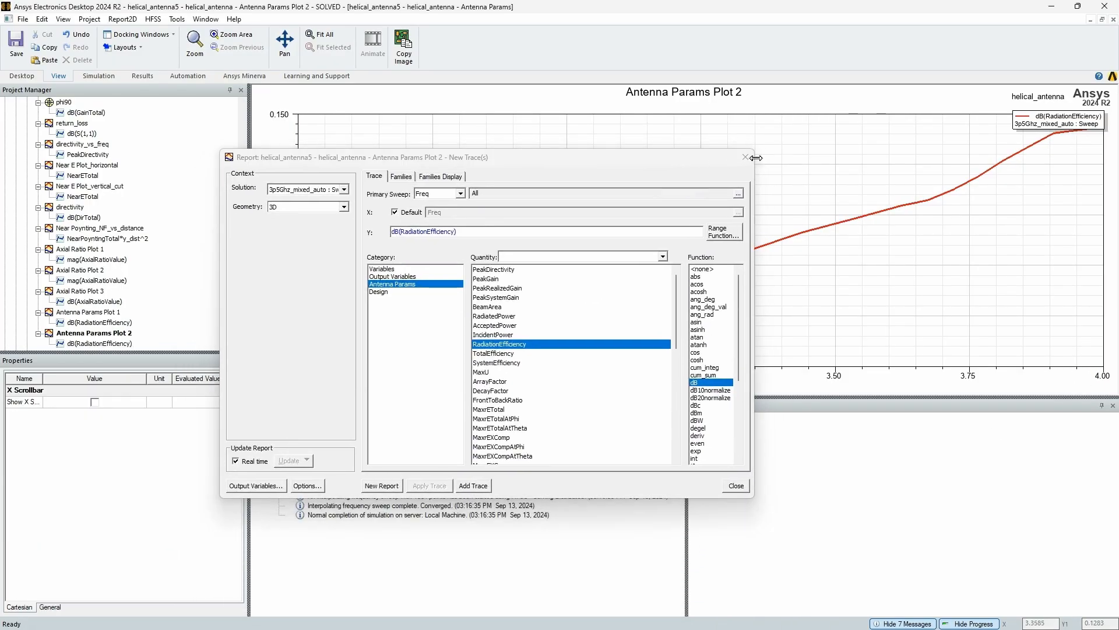
pyautogui.click(748, 158)
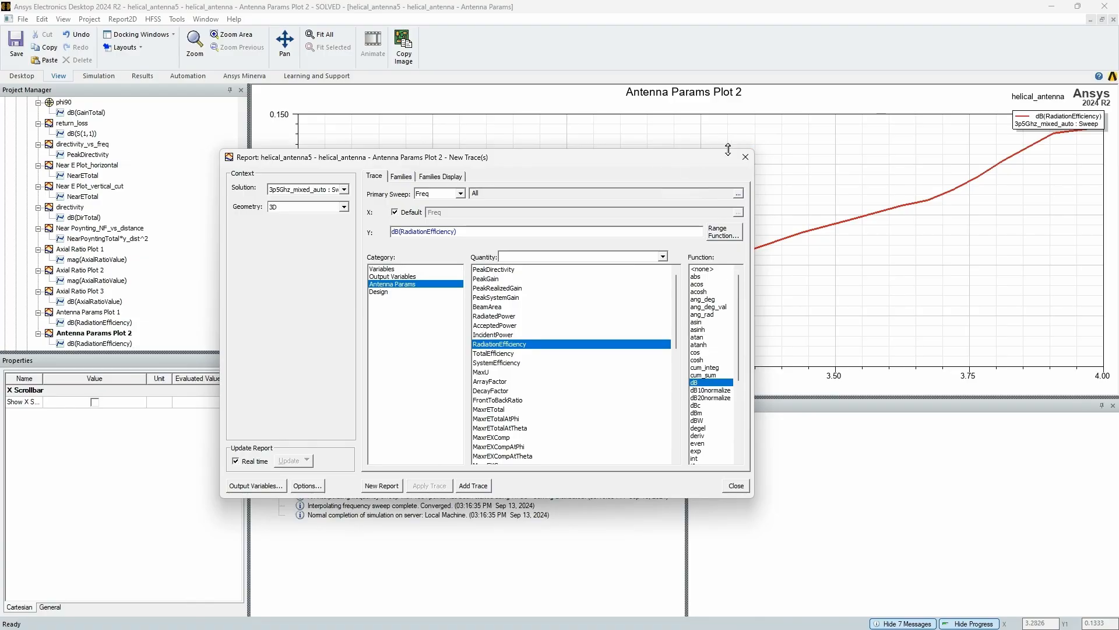
pyautogui.click(745, 156)
# Start a modal solution data report as a Smith Chart from the Results
pyautogui.scroll(5, 85, 230)
pyautogui.scroll(-1, 84, 231)
pyautogui.scroll(-8, 84, 230)
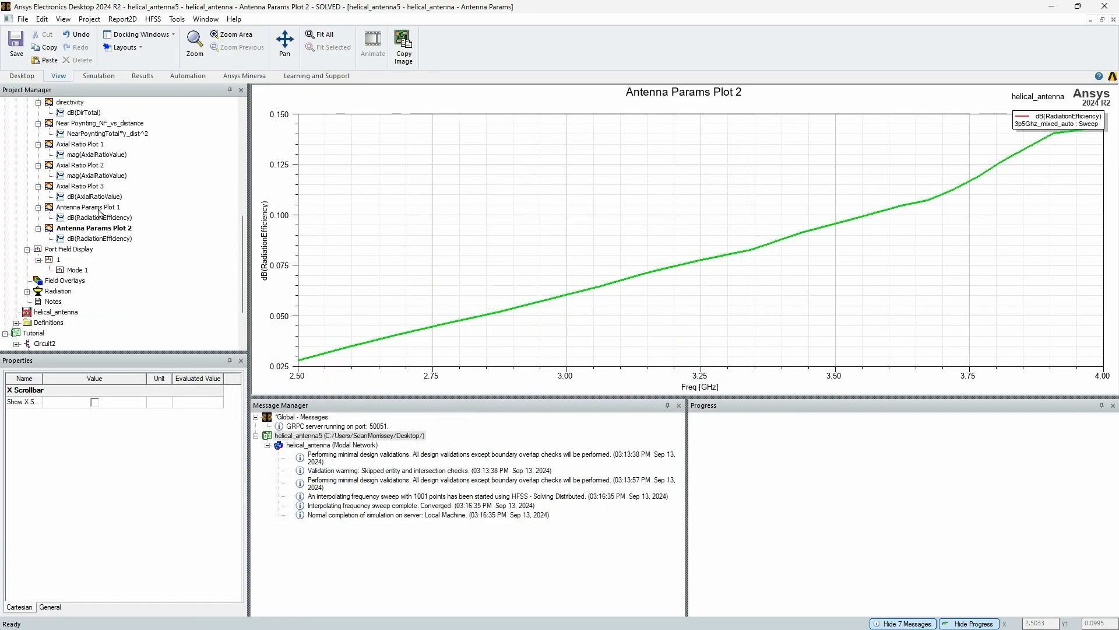
pyautogui.scroll(8, 93, 212)
pyautogui.click(56, 197)
pyautogui.rightClick(55, 197)
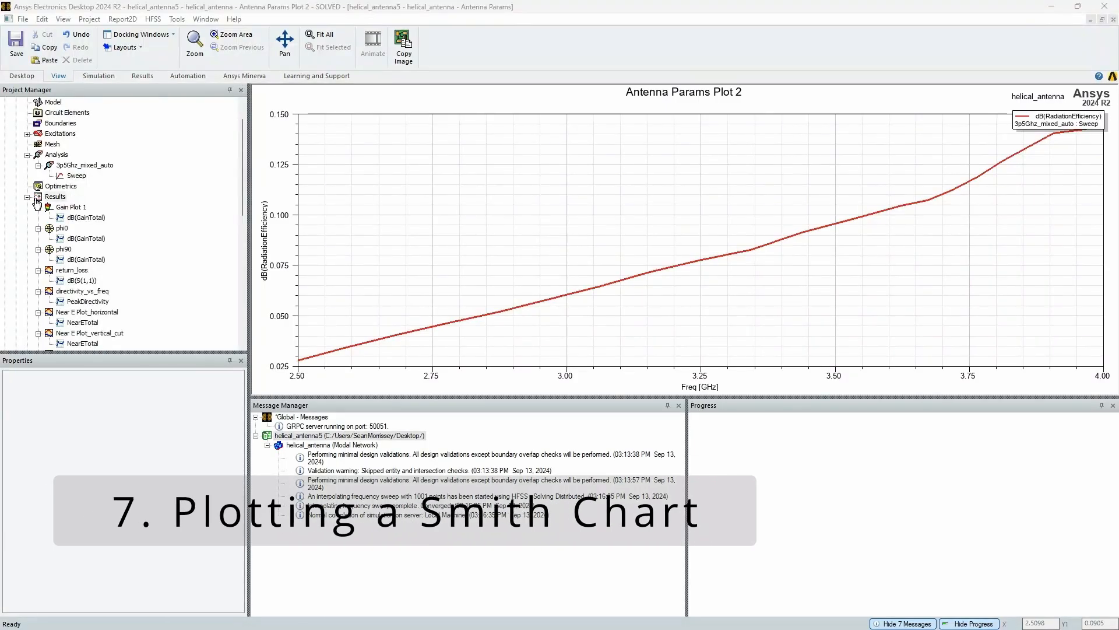
pyautogui.rightClick(52, 200)
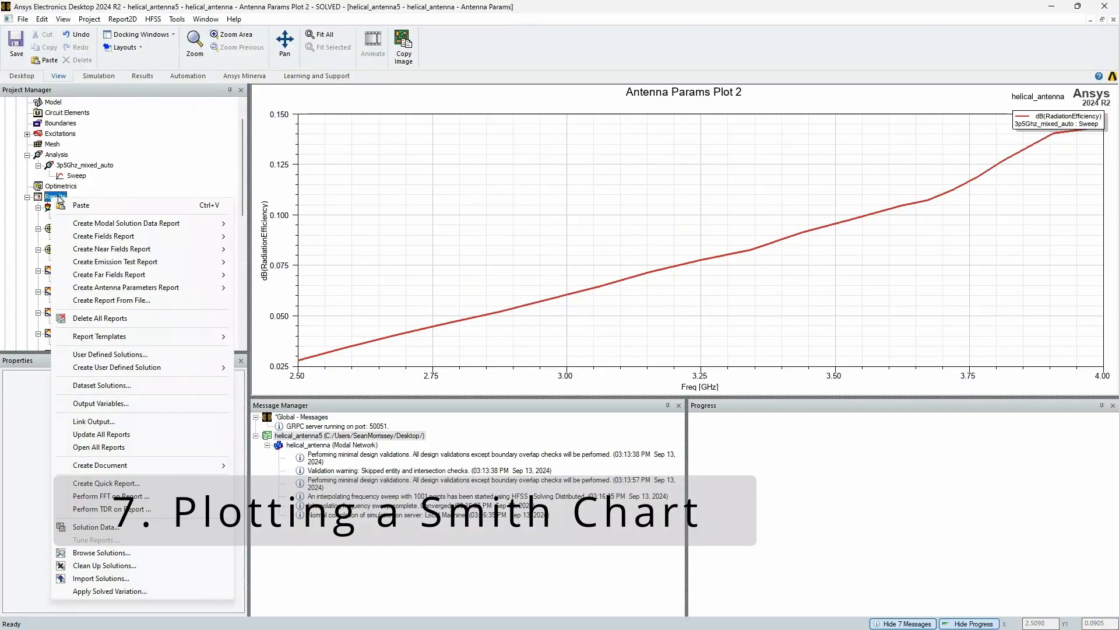
pyautogui.moveTo(124, 226)
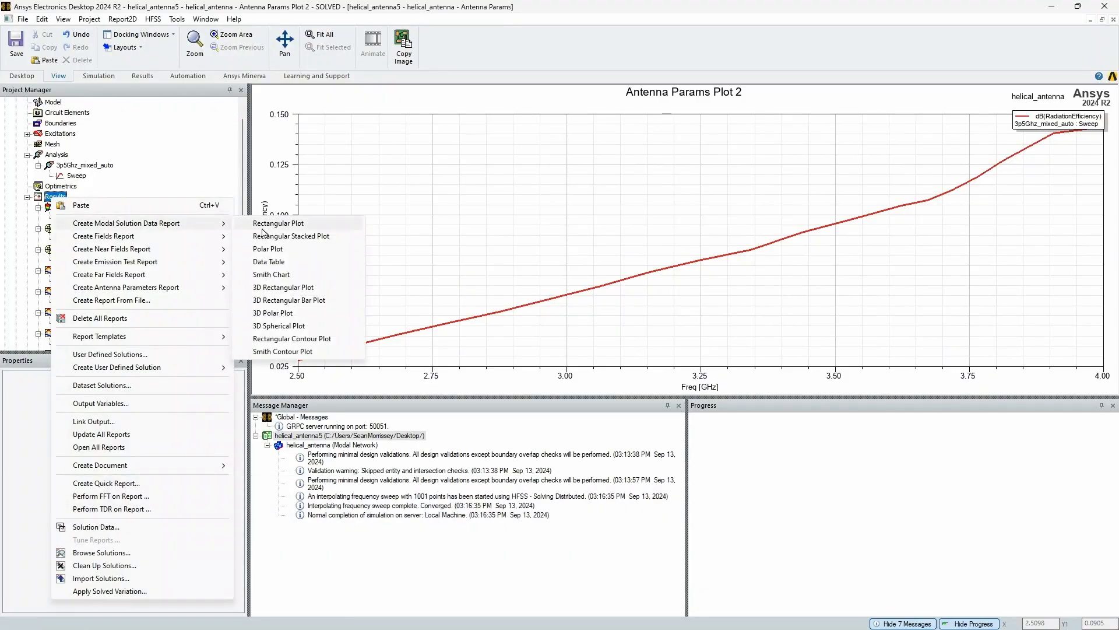
pyautogui.click(282, 274)
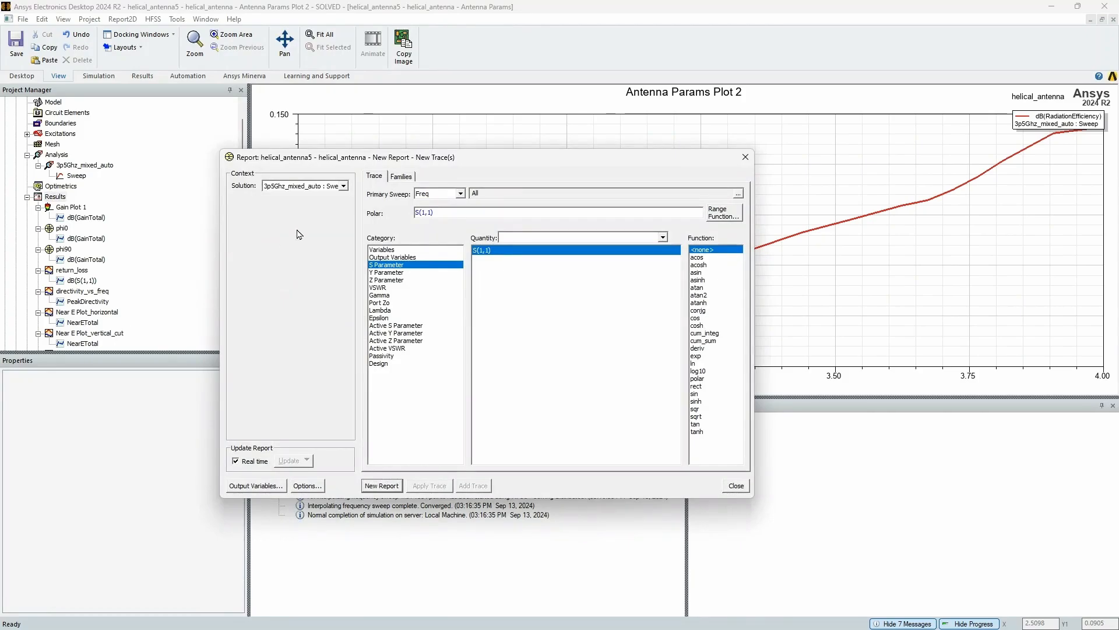
# Create the Smith chart of S(1,1) over all frequencies of the sweep and move its dialog clear of the trace
pyautogui.click(396, 485)
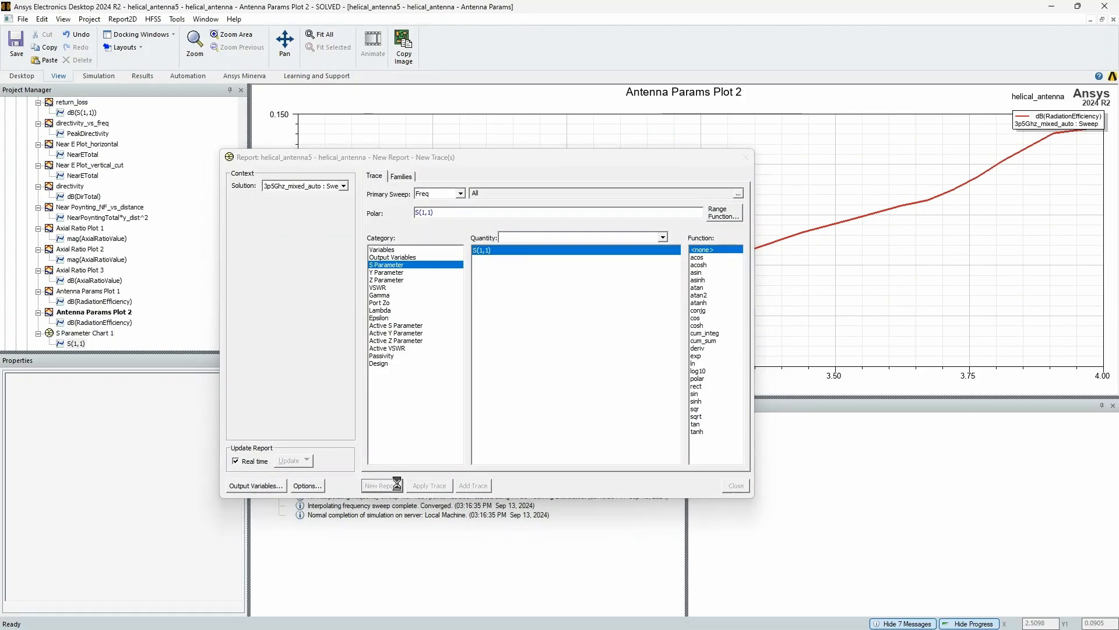
pyautogui.moveTo(562, 161); pyautogui.dragTo(606, 406)
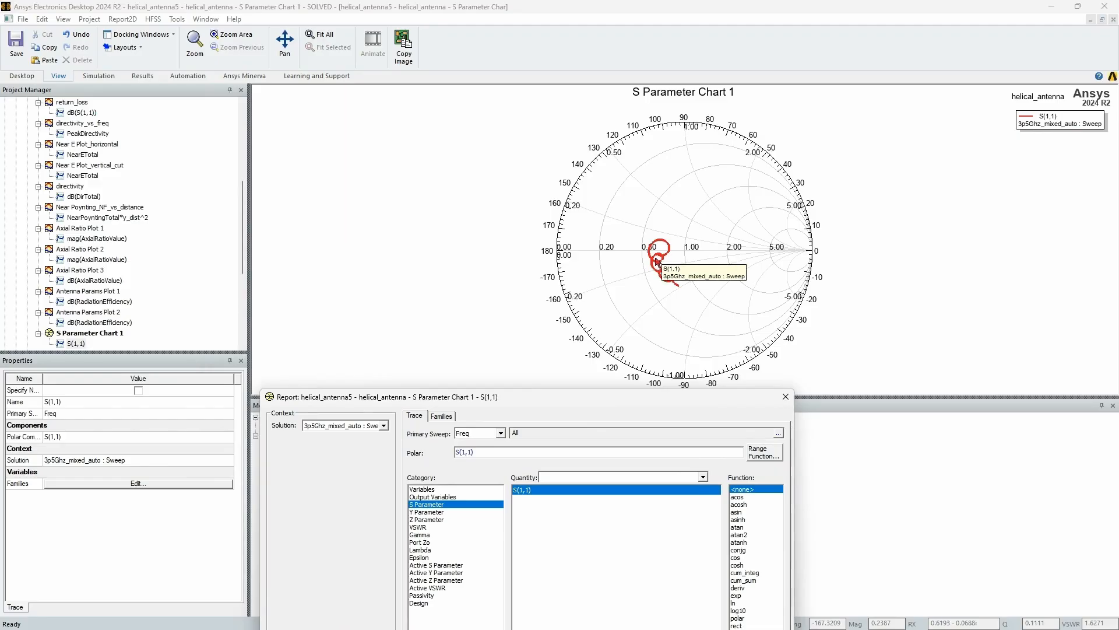
pyautogui.moveTo(616, 406)
pyautogui.mouseDown()
pyautogui.moveTo(377, 178)
pyautogui.moveTo(384, 169)
pyautogui.mouseUp()
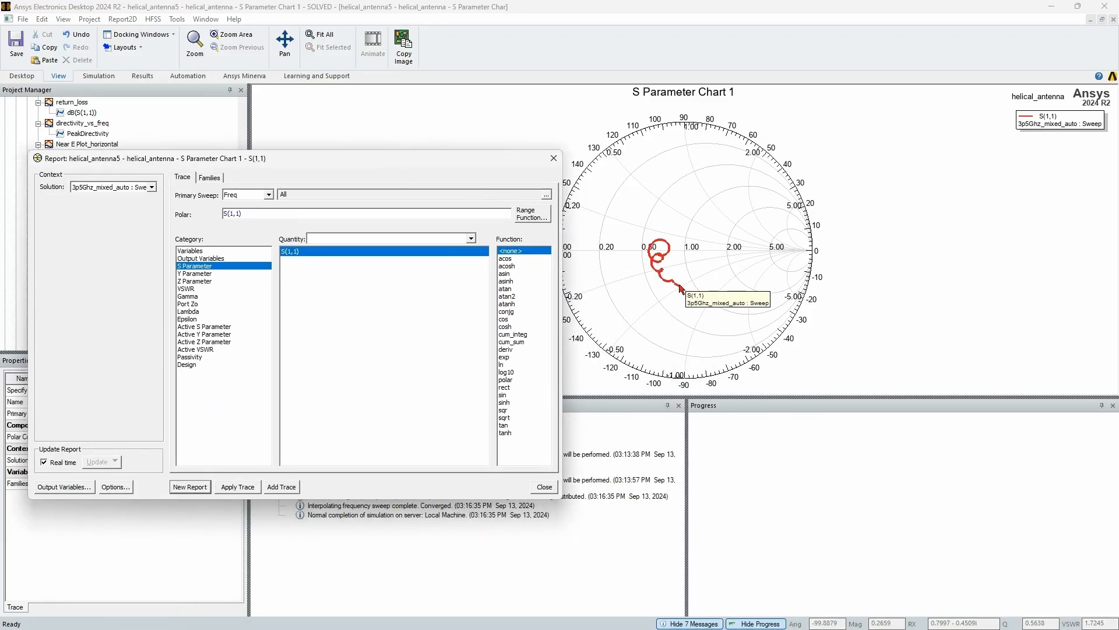
# Add a marker at the lower end of the S(1,1) trace on the Smith chart
pyautogui.rightClick(681, 289)
pyautogui.moveTo(709, 292)
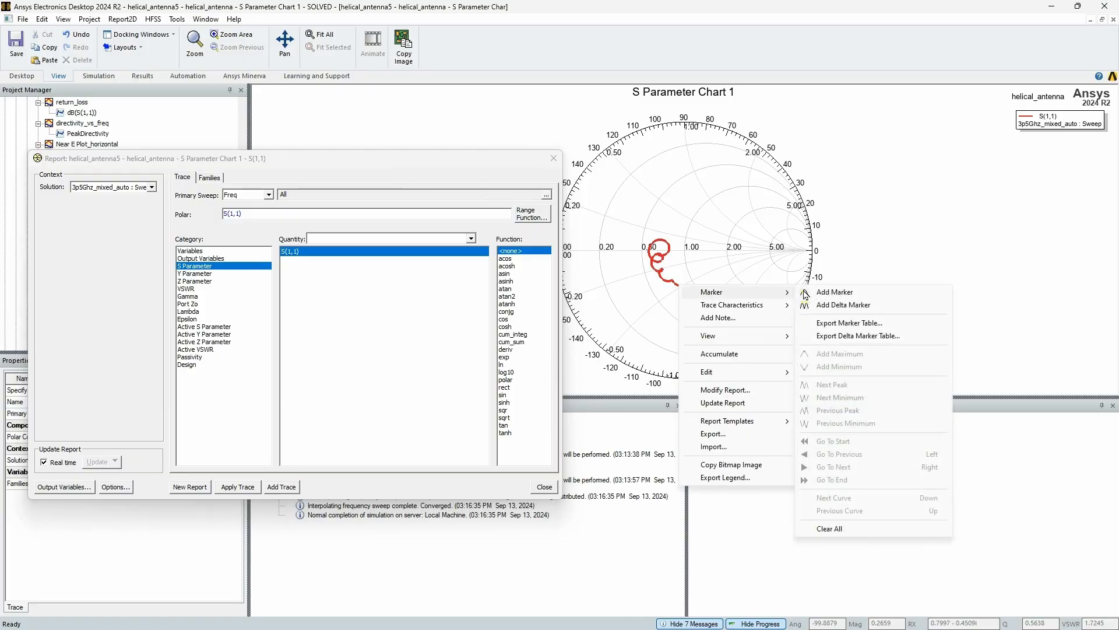
pyautogui.click(826, 295)
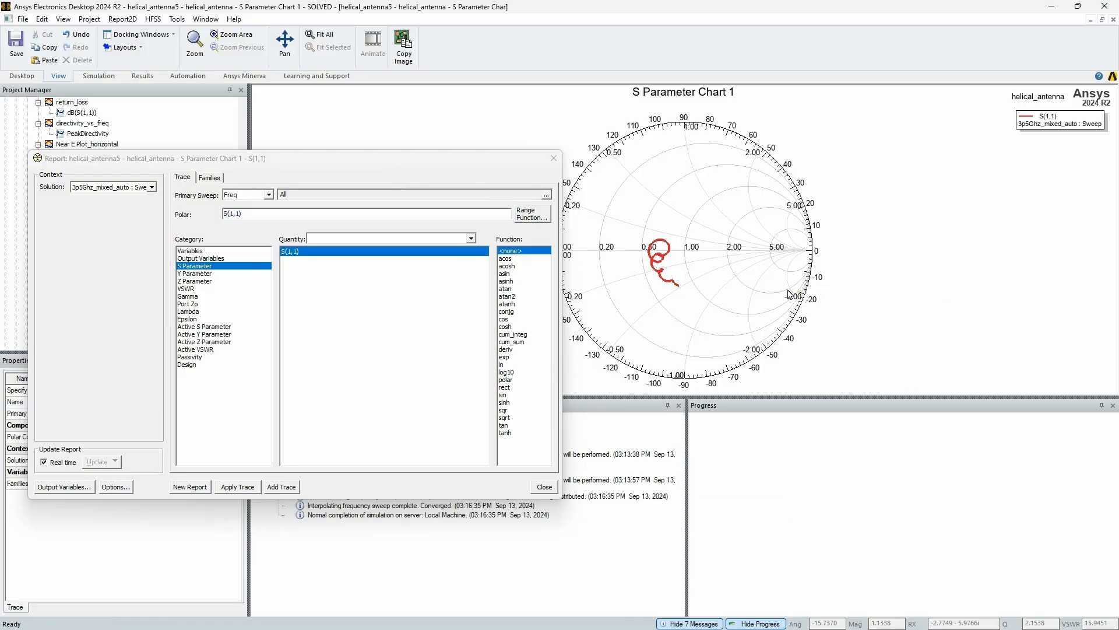
pyautogui.click(679, 285)
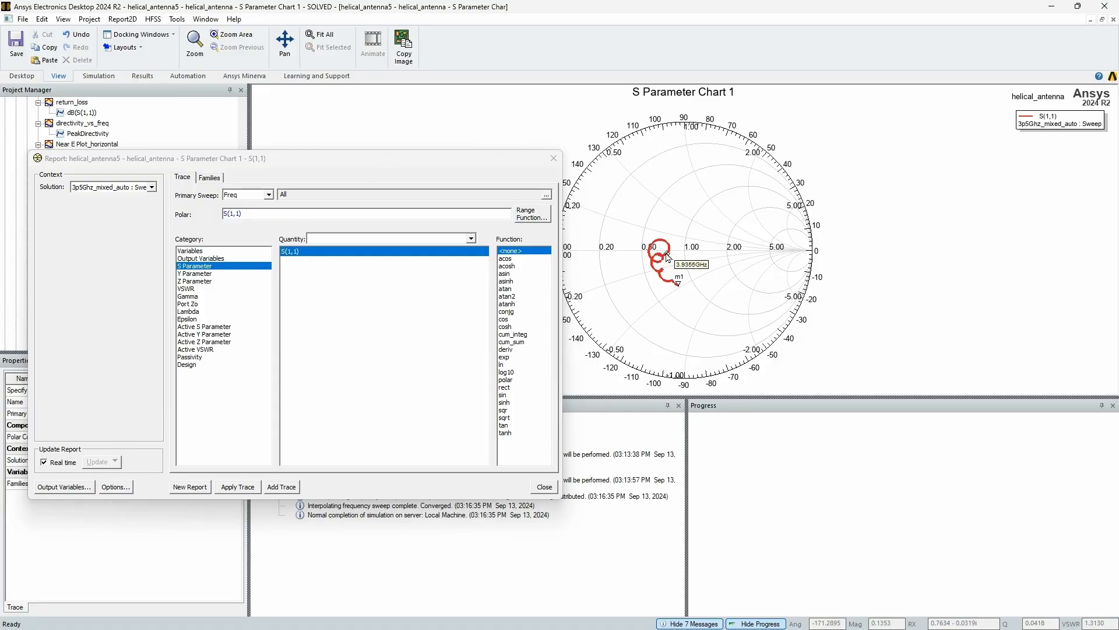
# Add two more markers on the S(1,1) trace at about 3.46 GHz and 3.93 GHz, then end marker placement
pyautogui.click(658, 255)
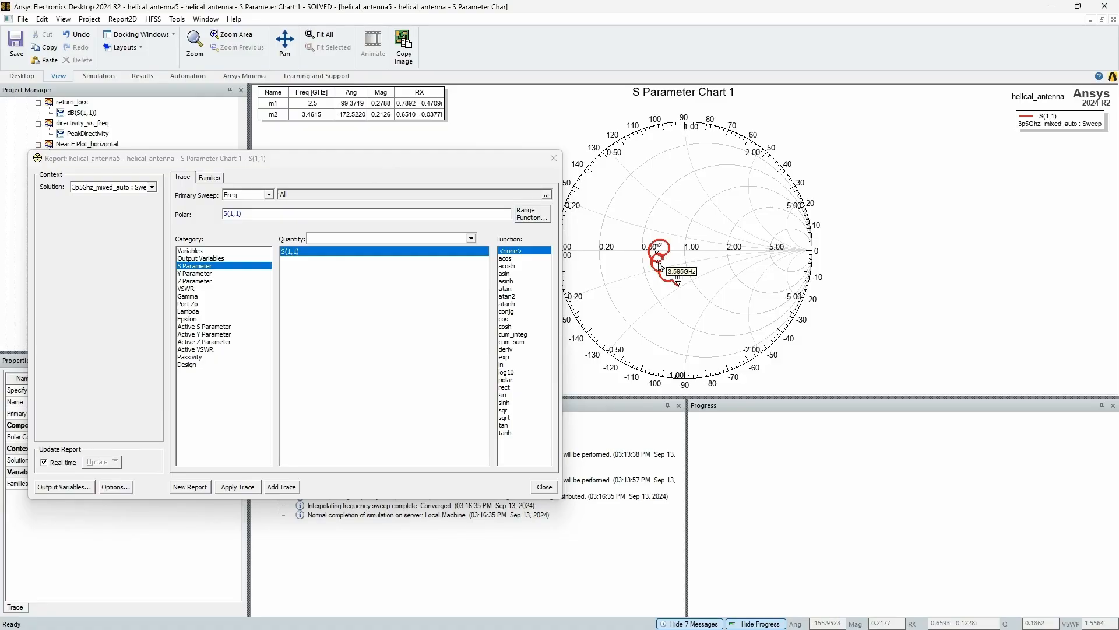
pyautogui.rightClick(691, 265)
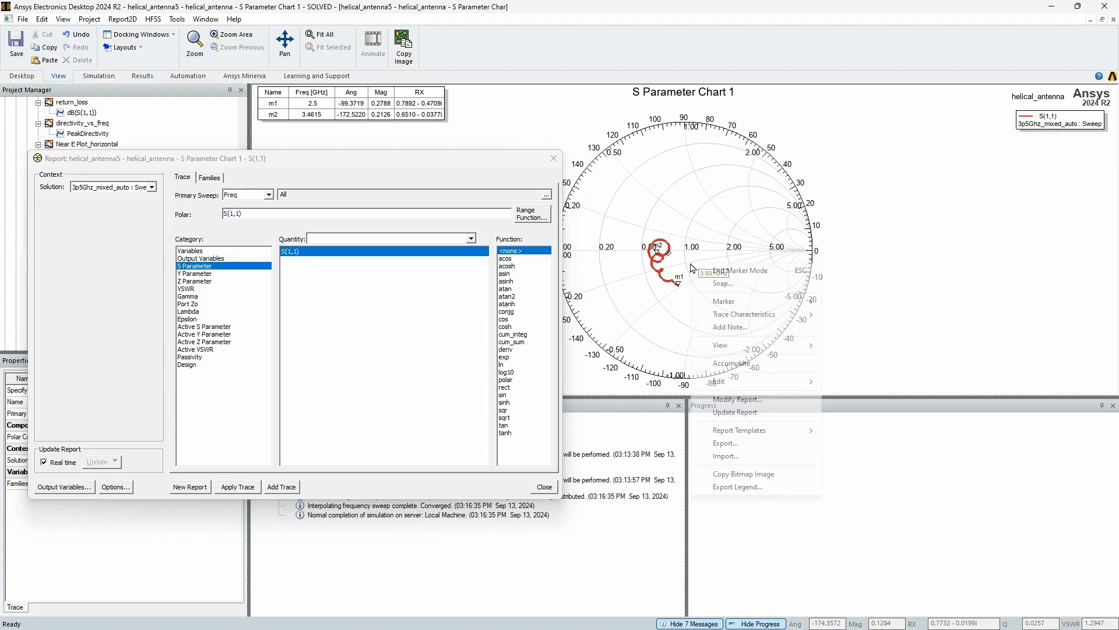
pyautogui.click(909, 263)
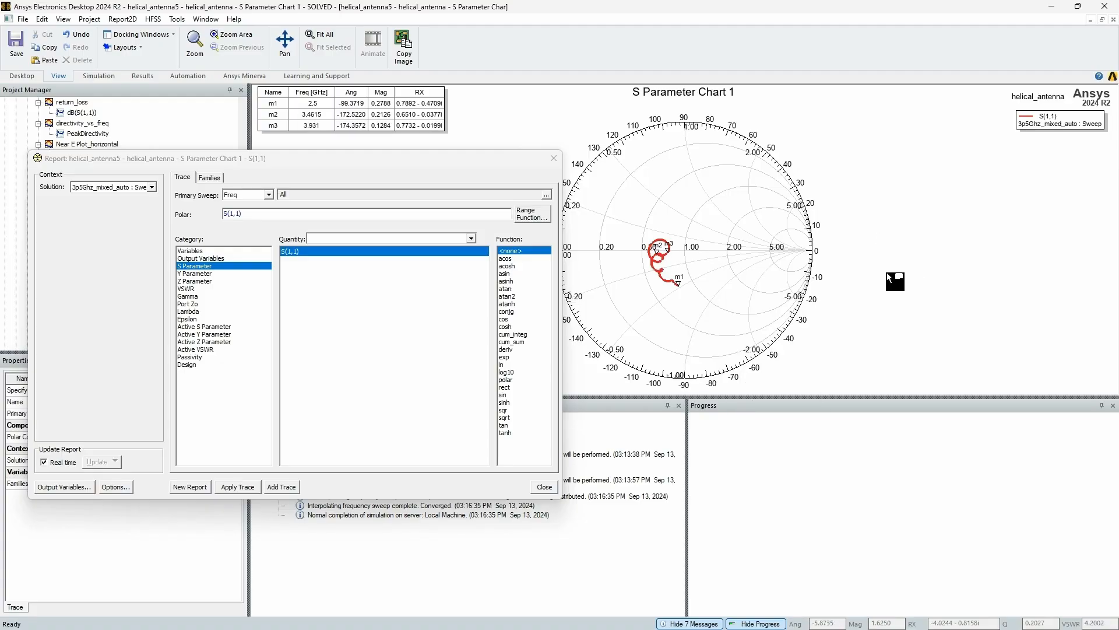
# Shift marker m2 along the S(1,1) trace to 3.4915 GHz and close the report dialog
pyautogui.click(656, 251)
pyautogui.press('Left')
pyautogui.press('Left')
pyautogui.press('Right')
pyautogui.press('Right')
pyautogui.press('Right')
pyautogui.press('Right')
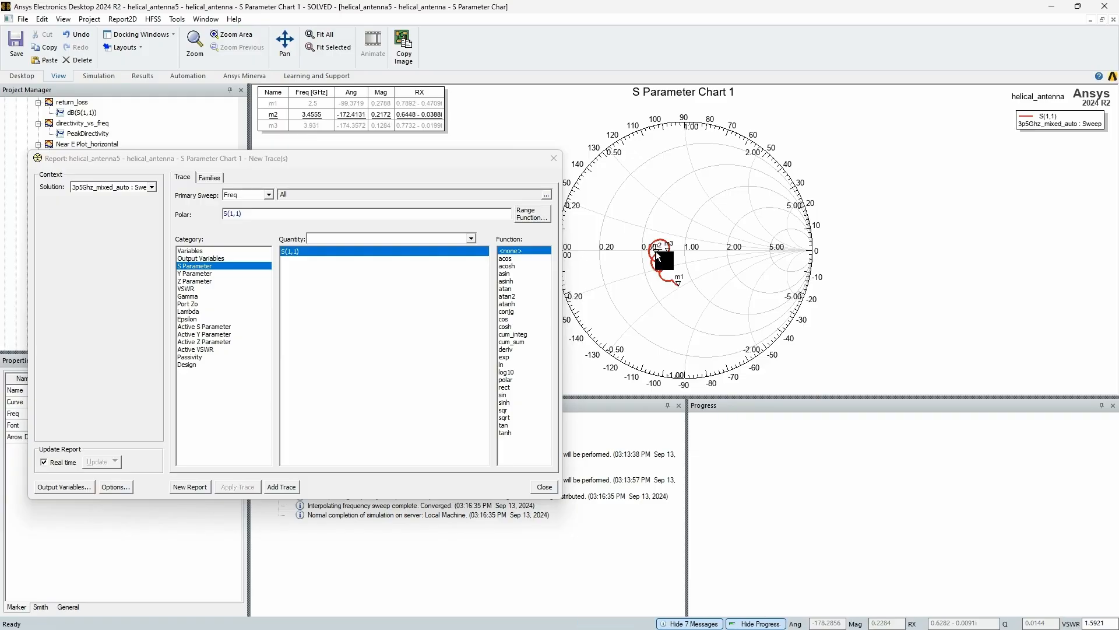
pyautogui.press('Right')
pyautogui.press('Right')
pyautogui.press('Right')
pyautogui.press('Right')
pyautogui.press('Right')
pyautogui.press('Right')
pyautogui.click(553, 158)
# Open the properties of marker m3 from the marker table and apply a frequency of 2 GHz
pyautogui.click(313, 127)
pyautogui.doubleClick(314, 131)
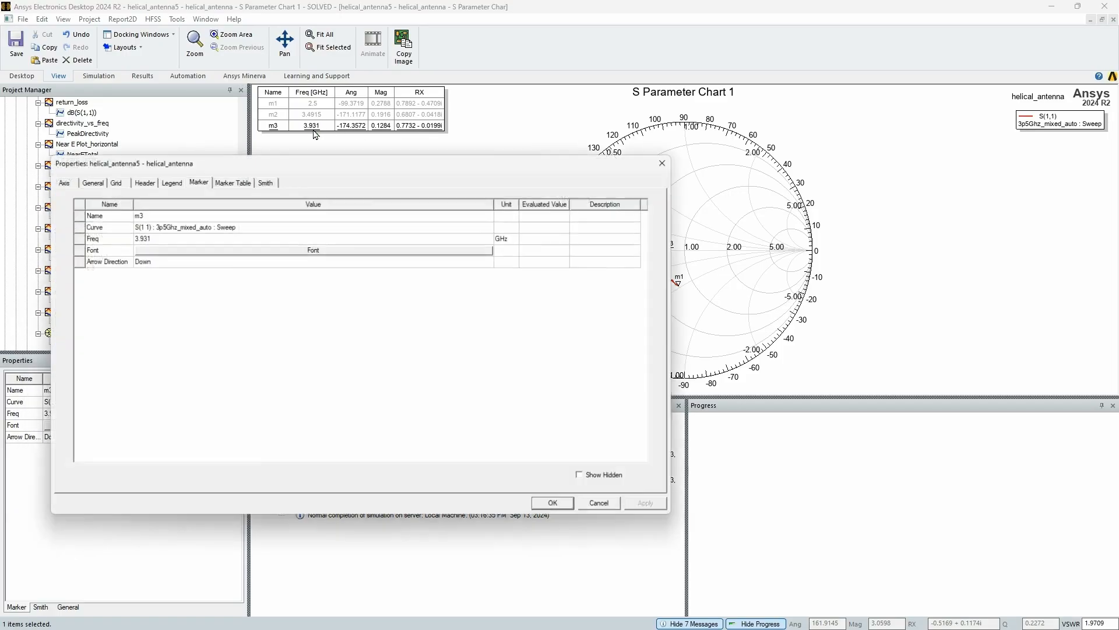
pyautogui.click(150, 235)
pyautogui.click(152, 235)
pyautogui.moveTo(154, 236); pyautogui.dragTo(138, 237)
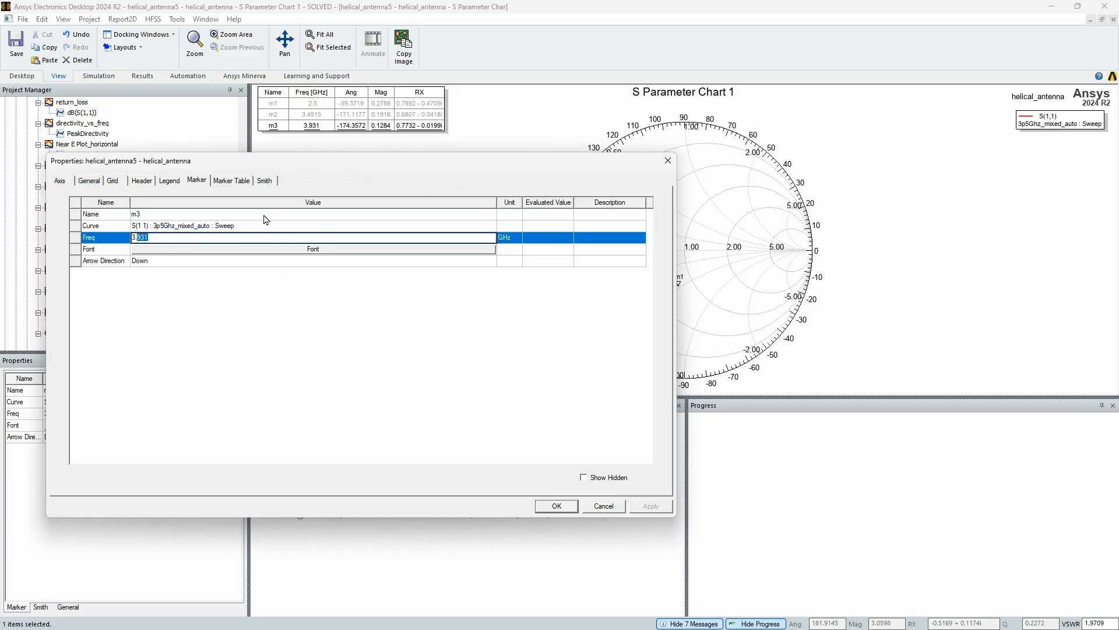
pyautogui.doubleClick(157, 237)
pyautogui.press('Return')
pyautogui.click(651, 505)
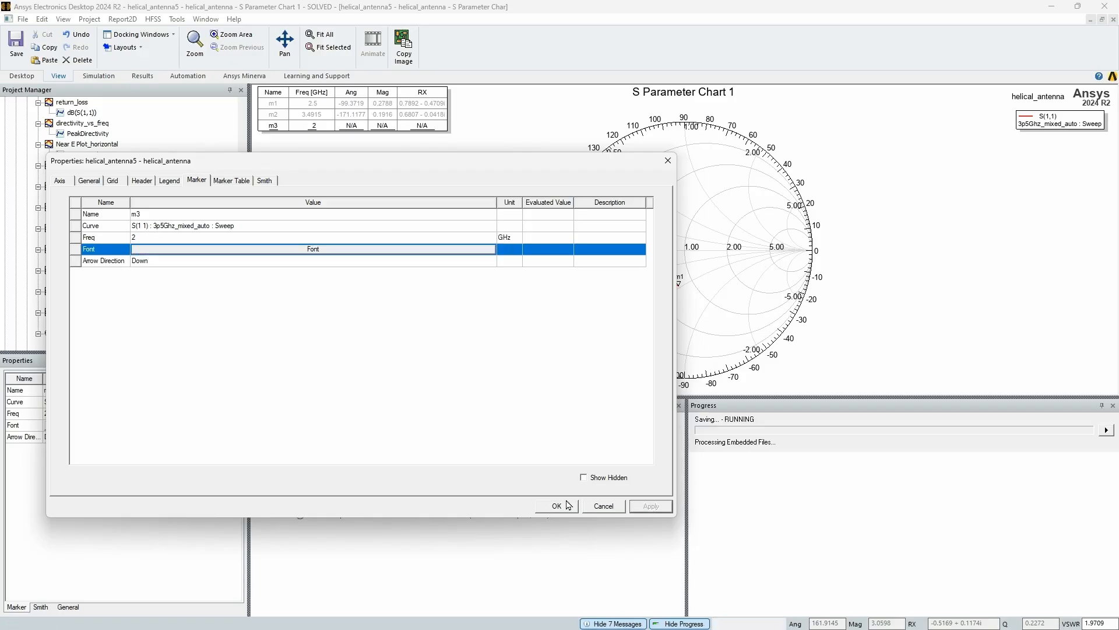
# Set marker m3's frequency to 3 GHz and close its properties
pyautogui.click(154, 238)
pyautogui.write('3')
pyautogui.press('Return')
pyautogui.click(651, 506)
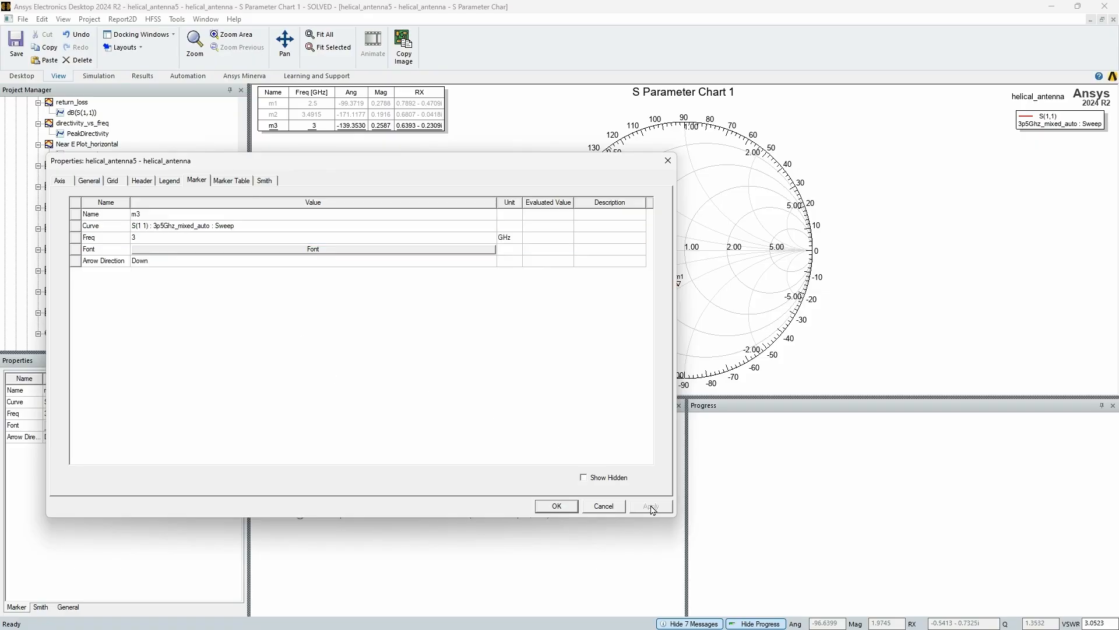
pyautogui.click(557, 506)
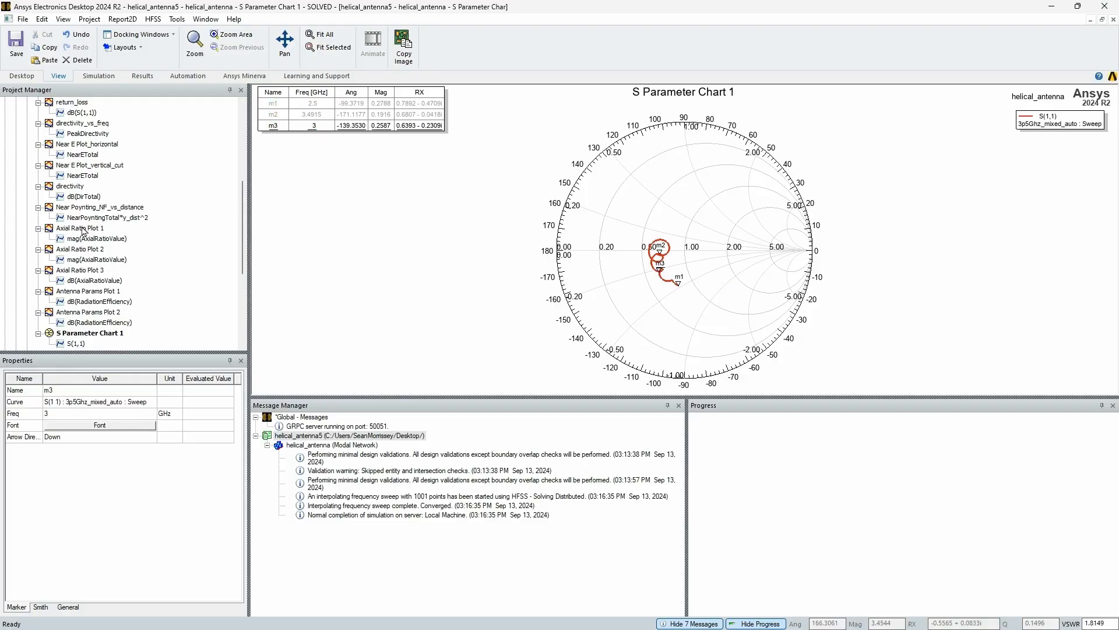
# Display the return_loss plot from the Results and dismiss its report dialog
pyautogui.scroll(4, 81, 230)
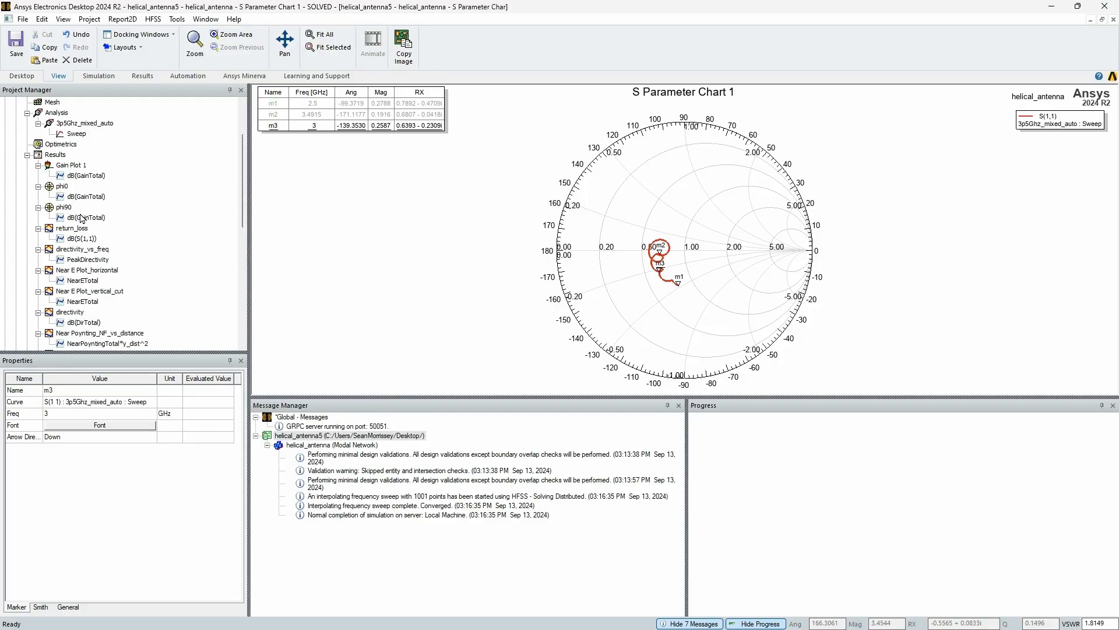
pyautogui.doubleClick(81, 239)
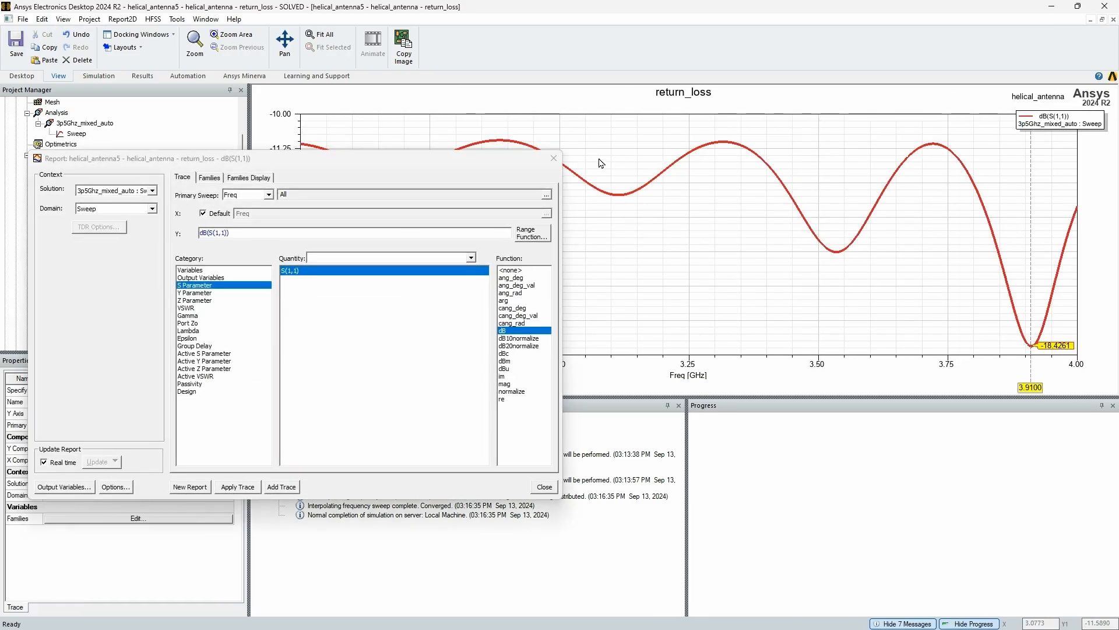
pyautogui.click(554, 158)
# Add a second X marker to the return loss plot and place it at the dip near 3.536 GHz
pyautogui.rightClick(1029, 385)
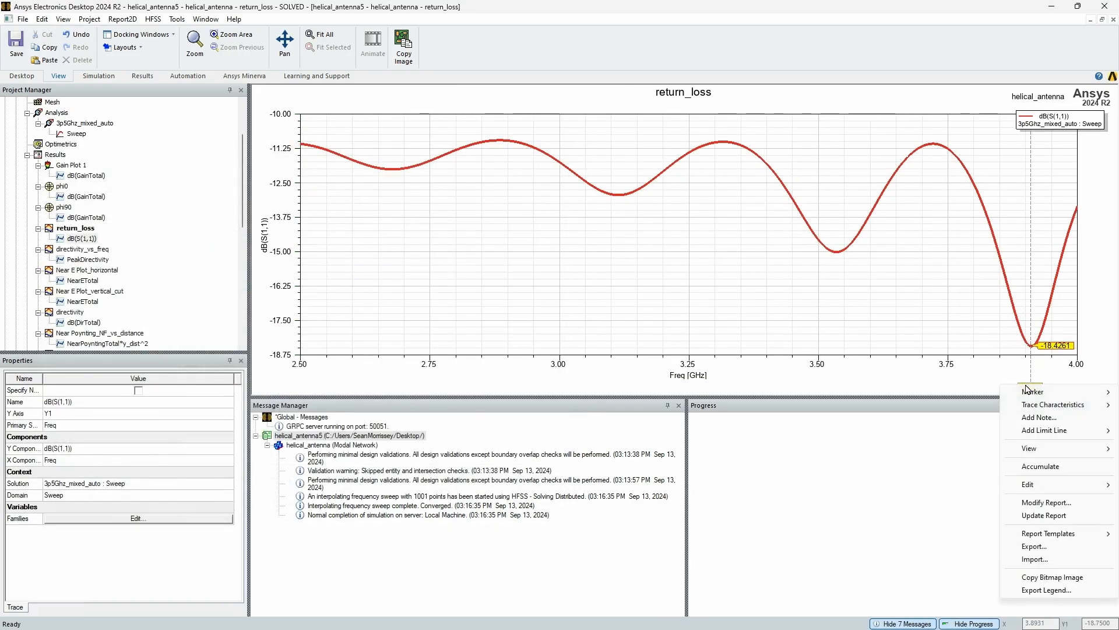
pyautogui.moveTo(1032, 394)
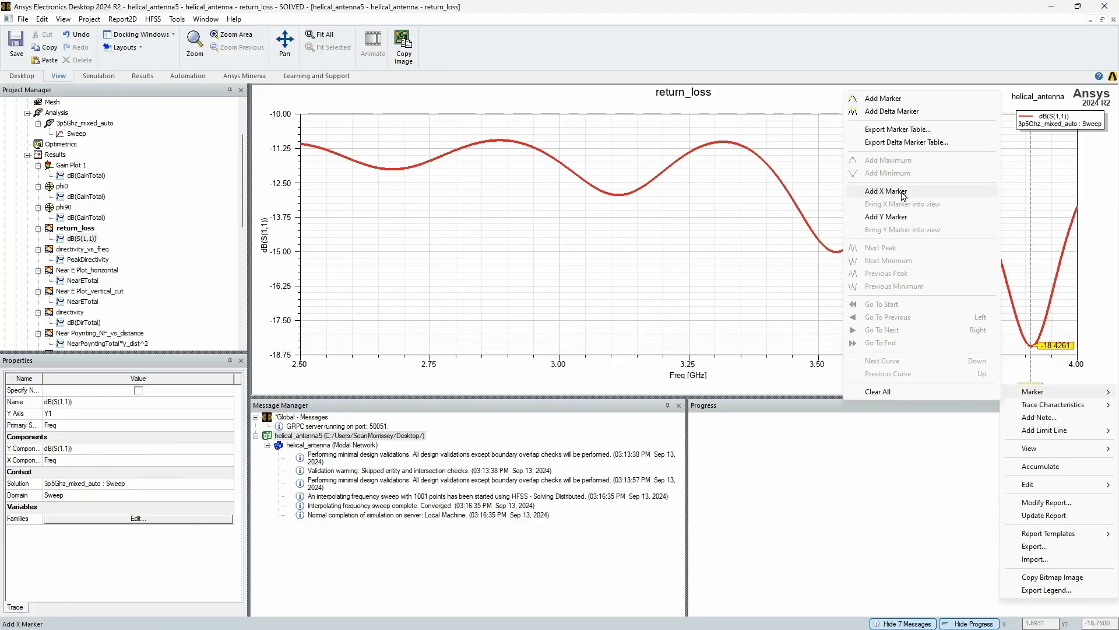
pyautogui.click(902, 192)
pyautogui.moveTo(294, 387); pyautogui.dragTo(837, 375)
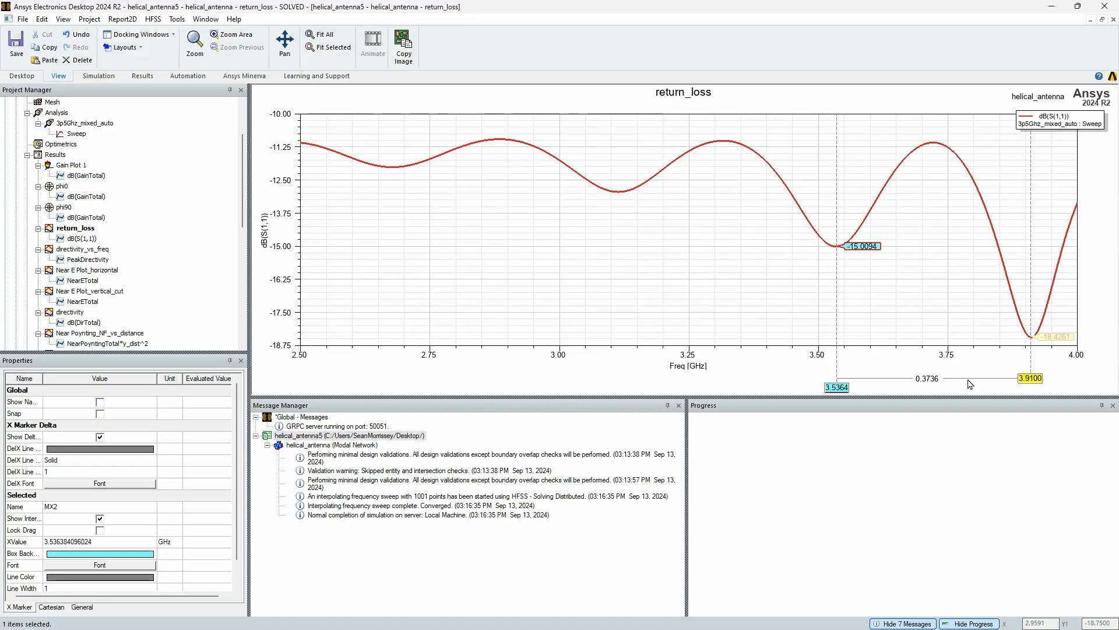
pyautogui.rightClick(61, 156)
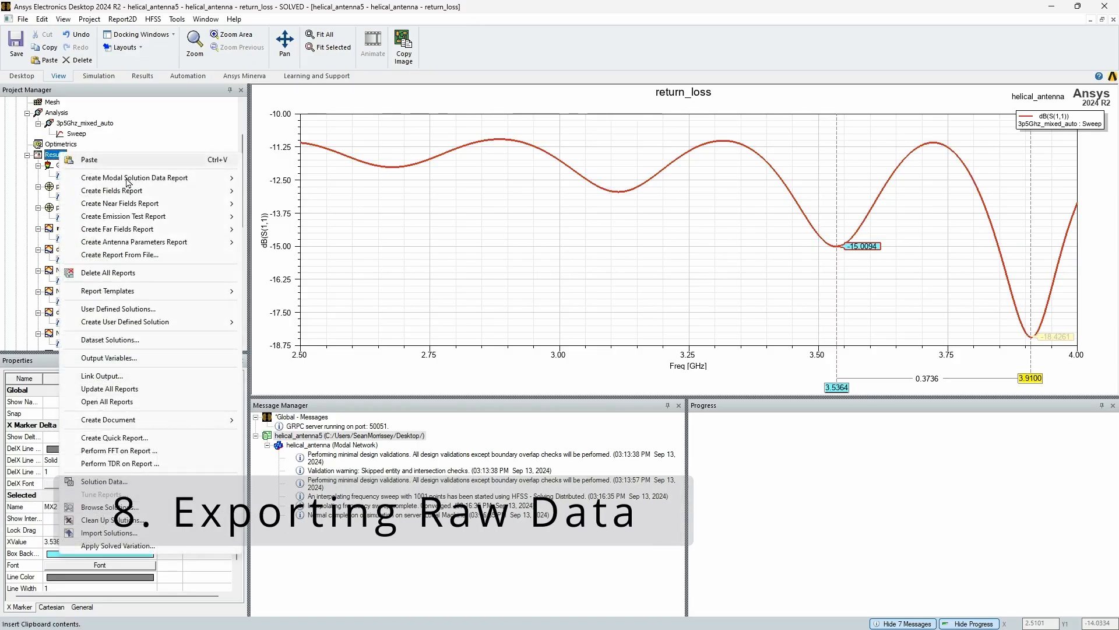
pyautogui.click(120, 255)
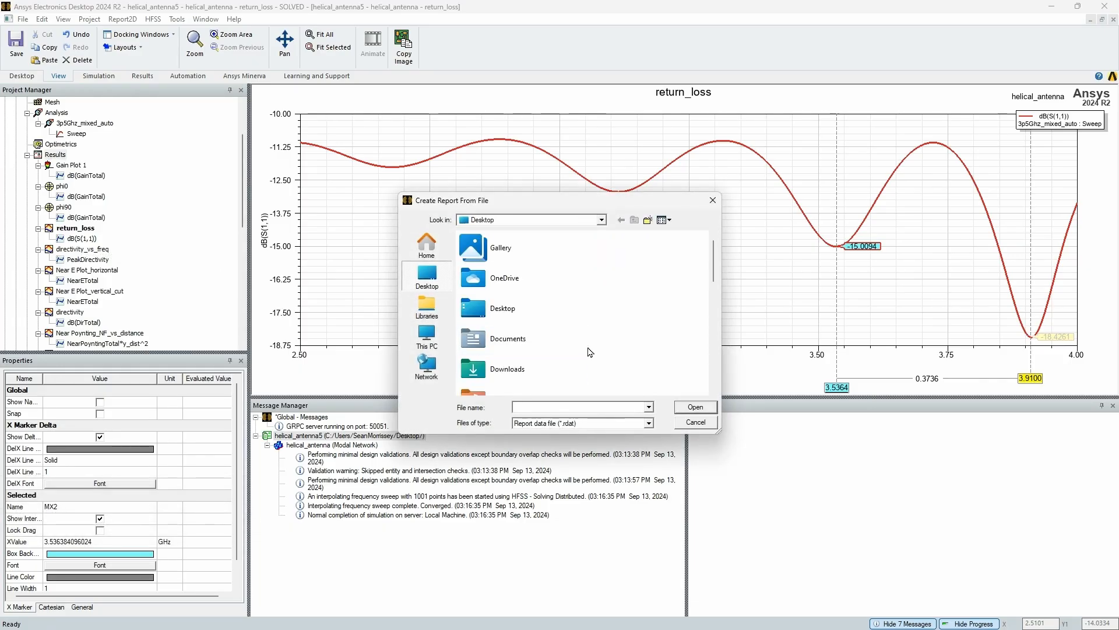
pyautogui.click(711, 201)
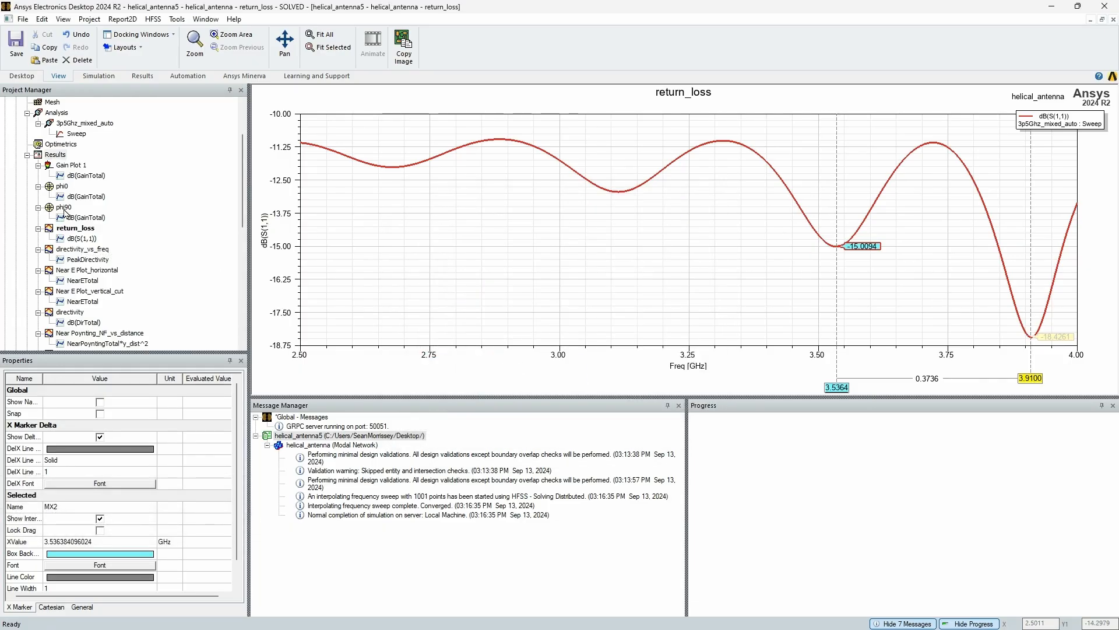